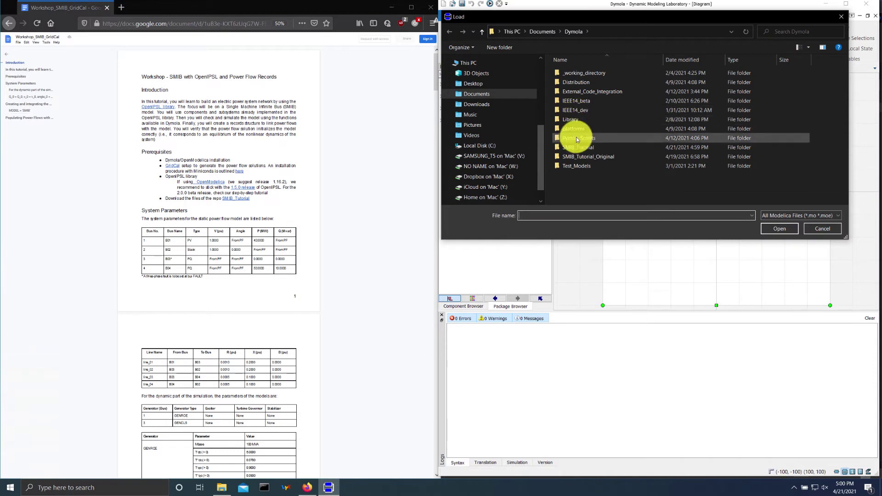
Load the OpenIPSL library from package.mo in Library > OpenIPSL_2_beta > OpenIPSL.
double_click(570, 120)
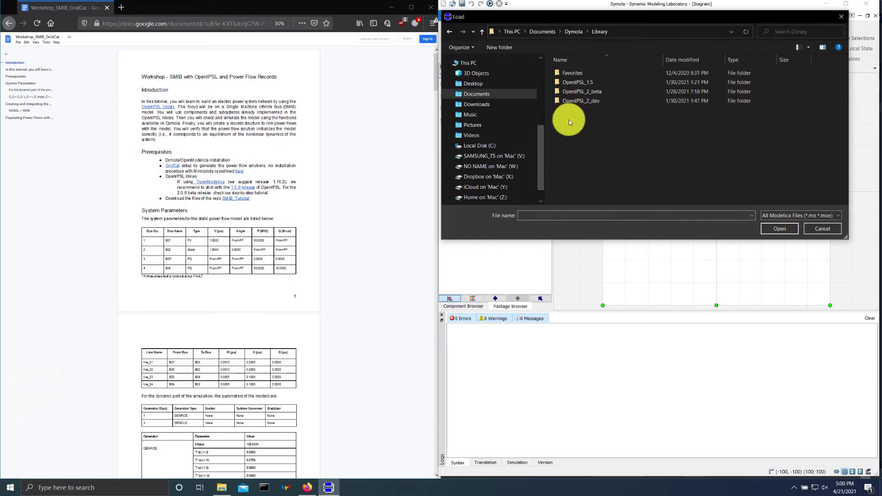
double_click(577, 92)
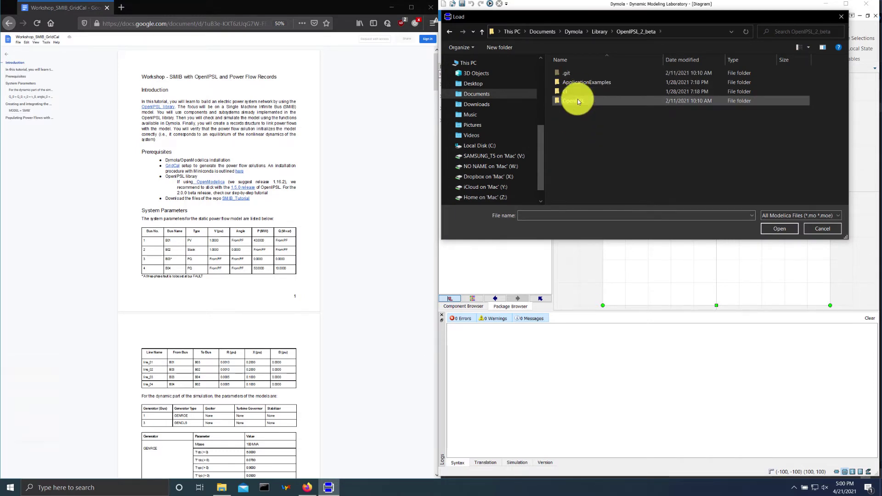
double_click(577, 100)
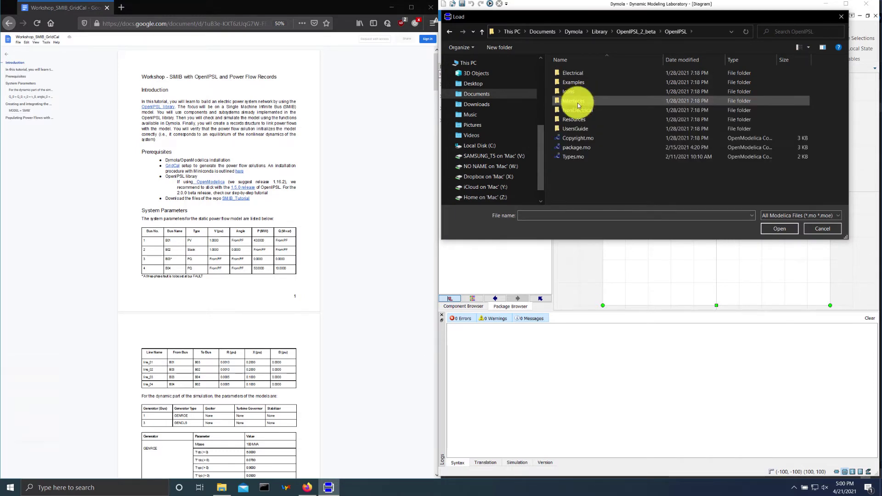
left_click(583, 147)
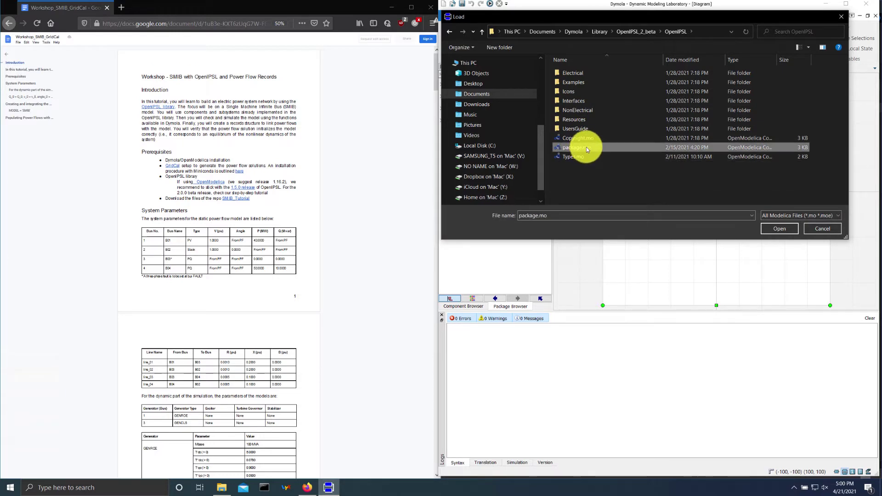
left_click(779, 229)
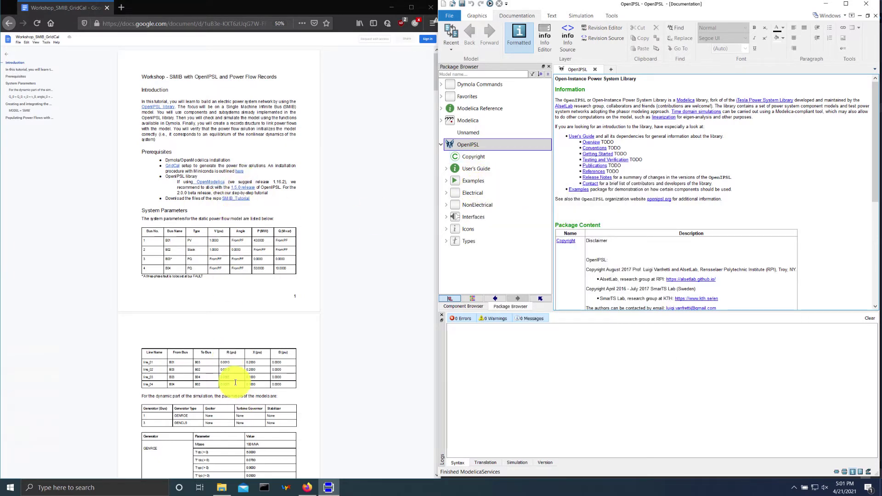
Enlarge the Workshop_SMIB_GridCal document in the browser until its introduction, prerequisites and system parameters are readable.
scroll(232, 367, "down", 10)
scroll(248, 331, "up", 10)
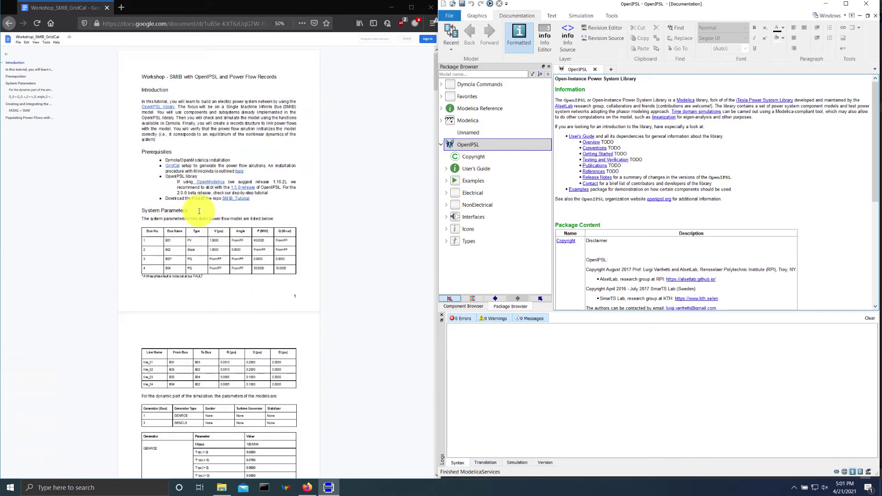
left_click(199, 186)
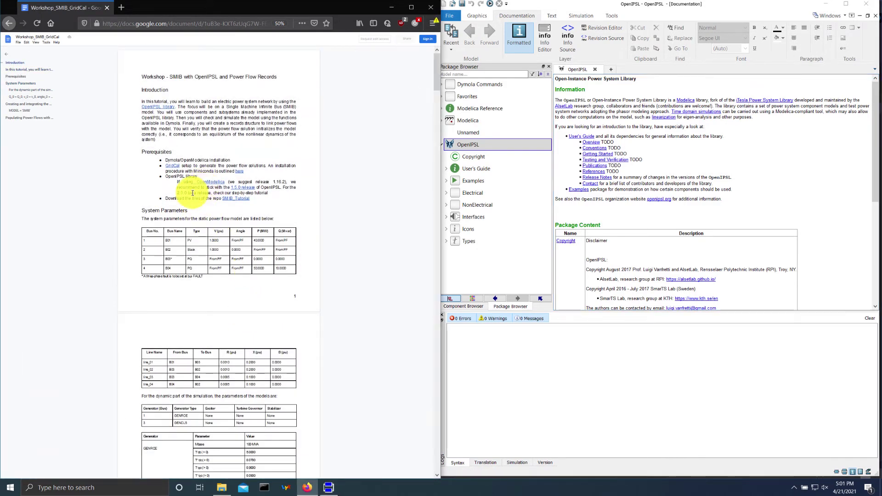
scroll(193, 192, "up", 5)
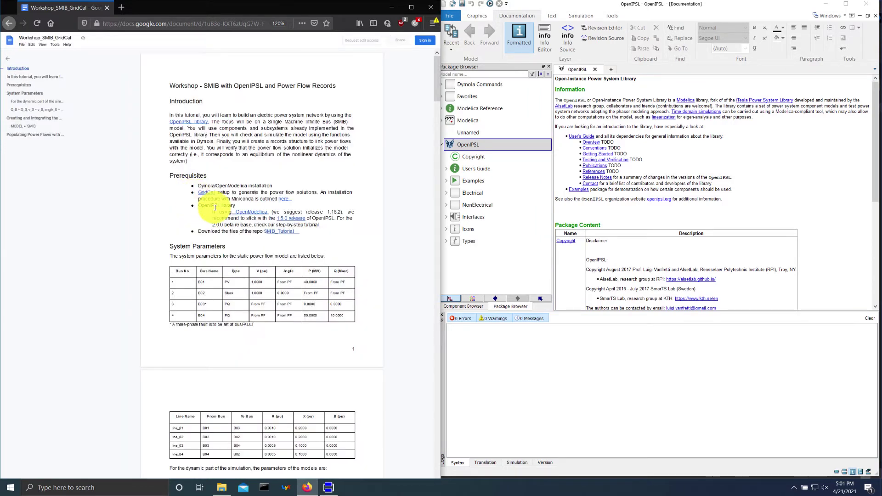
scroll(248, 209, "up", 2)
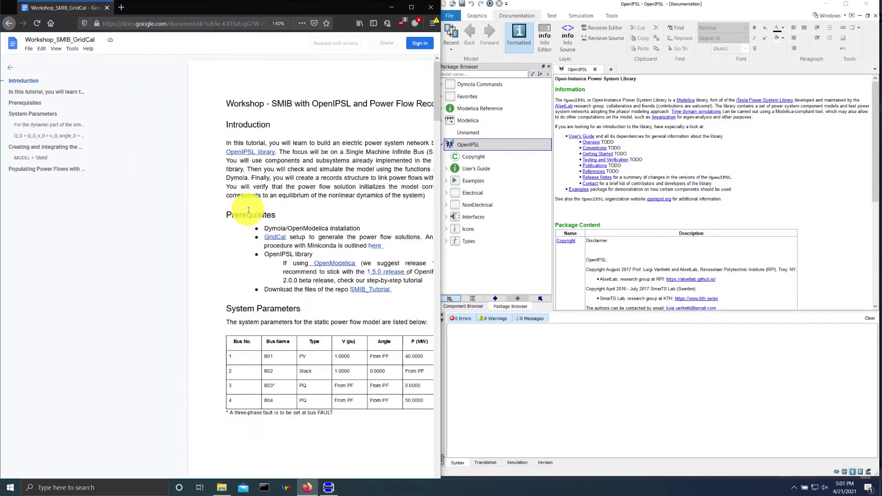
scroll(246, 193, "up", 2)
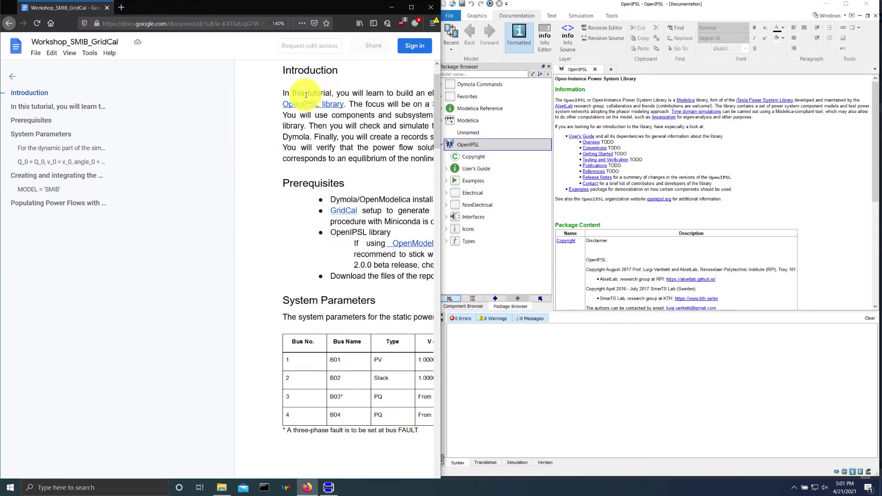
scroll(317, 119, "up", 1)
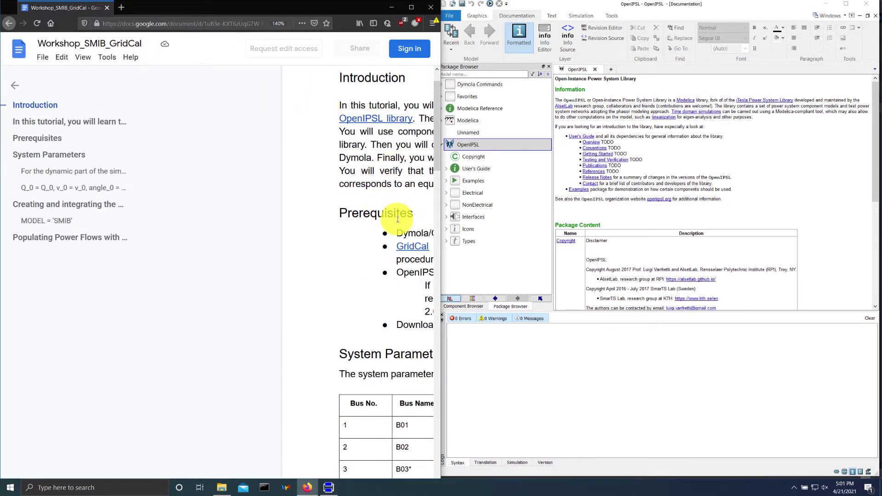
scroll(390, 167, "up", 1)
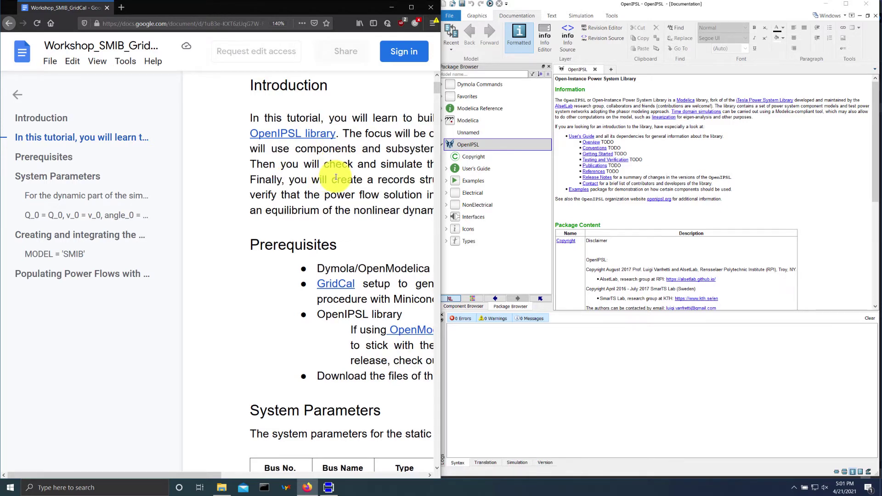
key("ctrl+0")
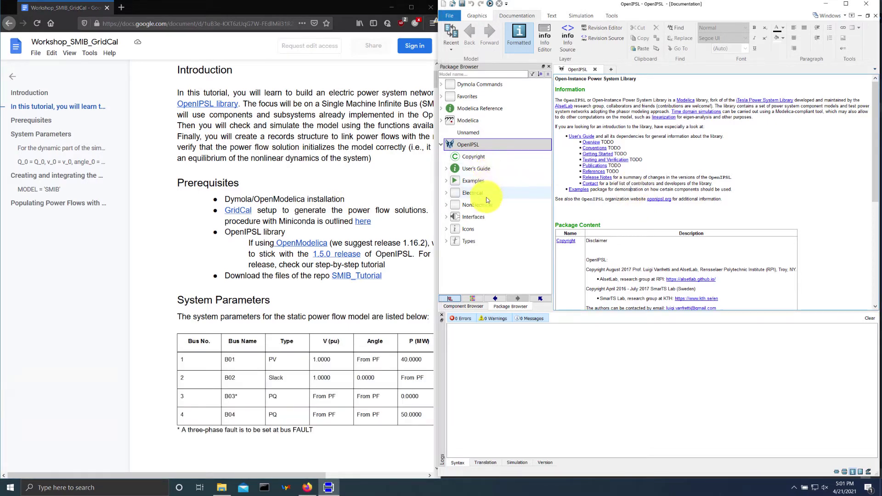
In Dymola, create a new top-level package named SMIB without saving its contents in one file.
left_click(451, 16)
mouse_move(461, 29)
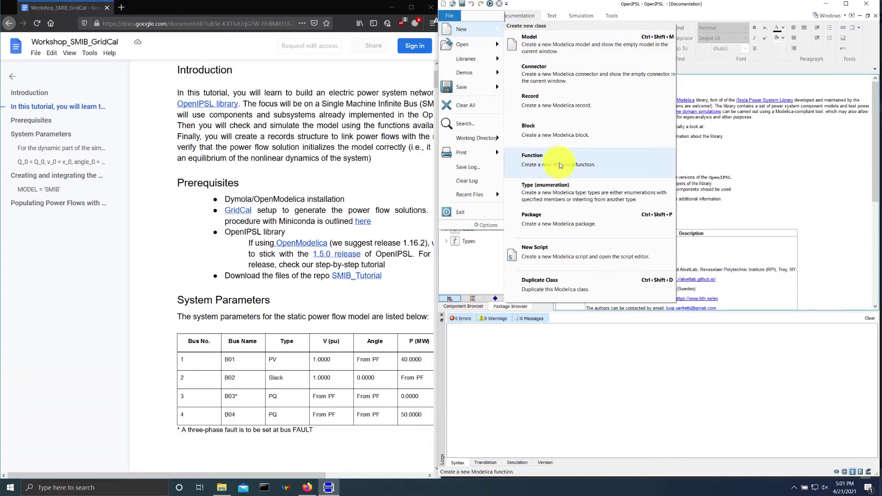
left_click(542, 222)
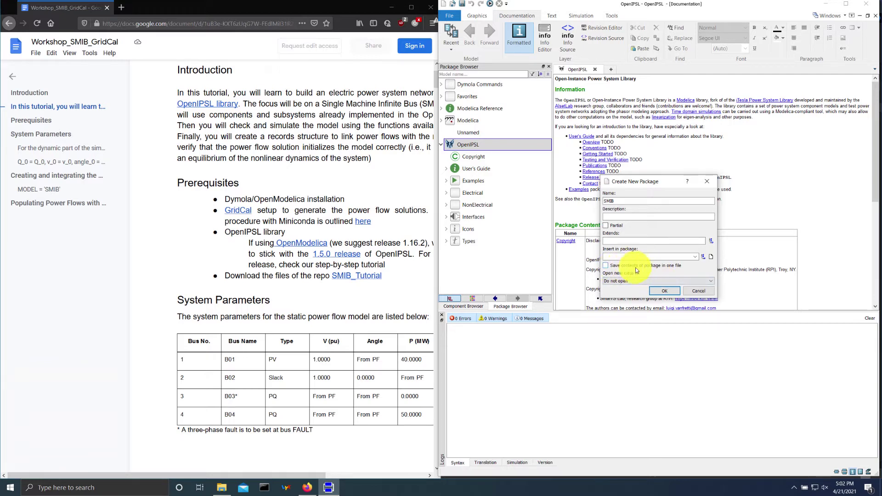
left_click(663, 291)
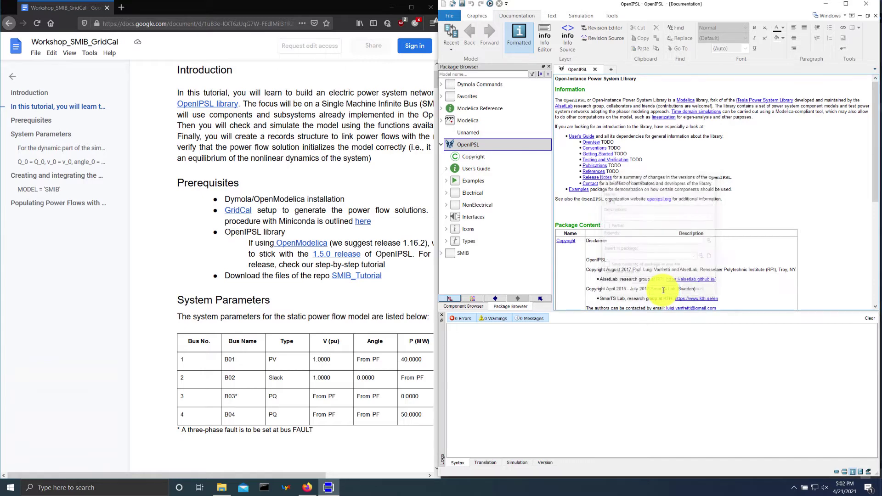
Create a new model named SMIB_Base_Case inside the SMIB package.
left_click(463, 257)
right_click(462, 259)
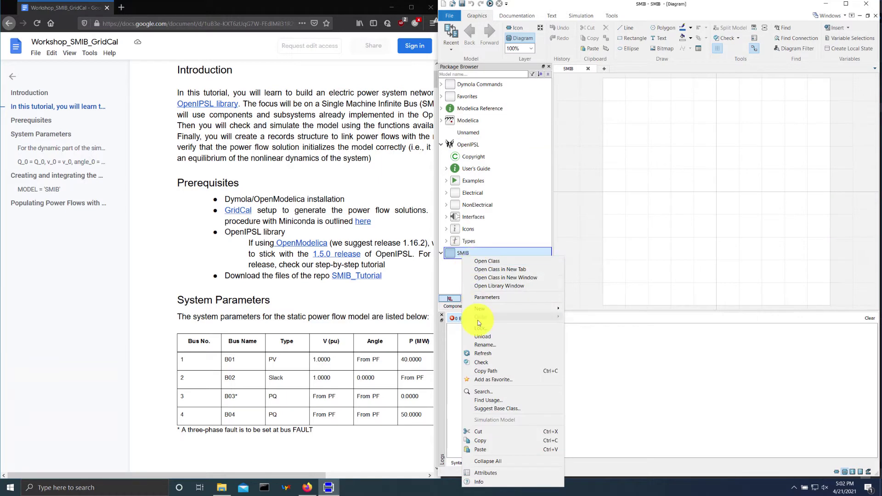
mouse_move(480, 309)
left_click(581, 309)
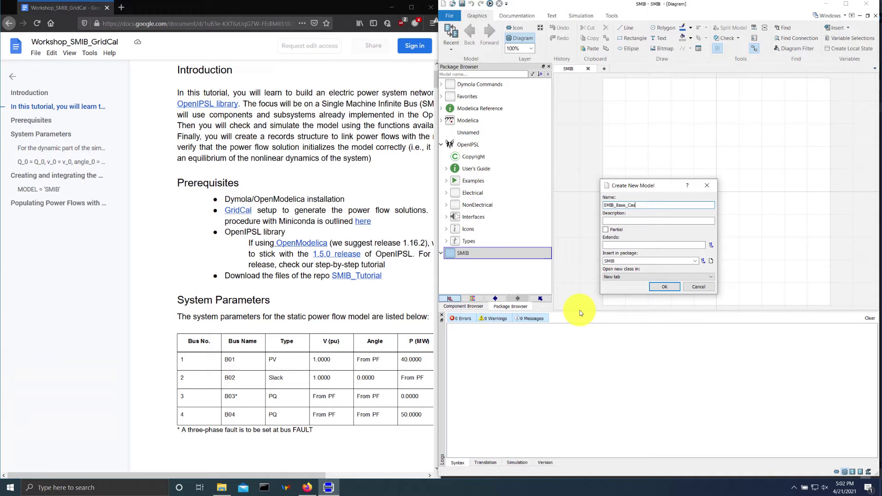
key("Return")
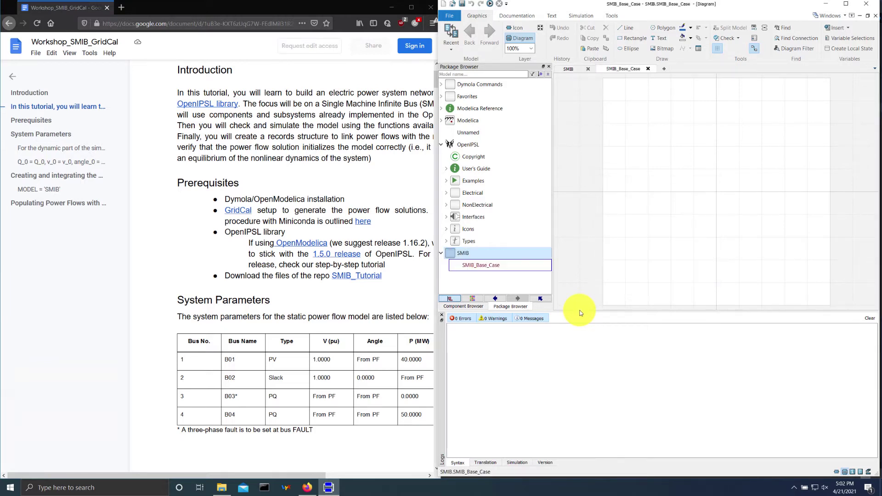
Create a package named Generation_Units inside SMIB, without saving its contents in one file, and open it.
right_click(470, 254)
mouse_move(488, 307)
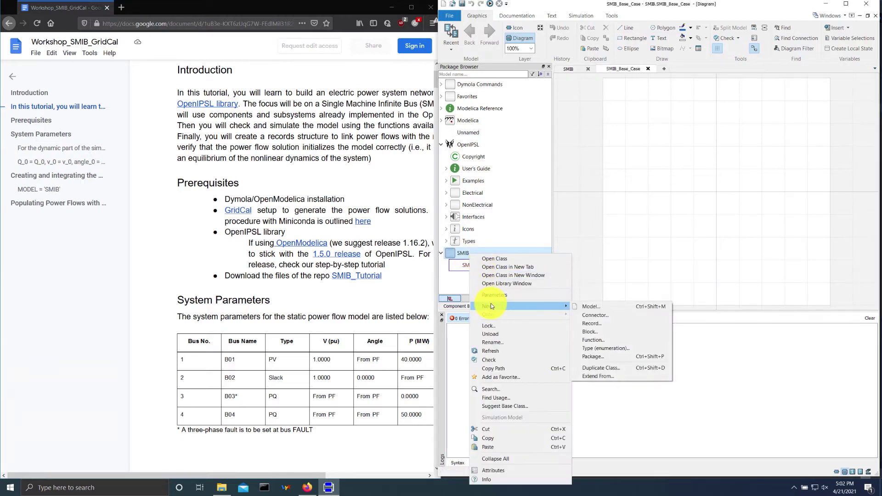
left_click(608, 358)
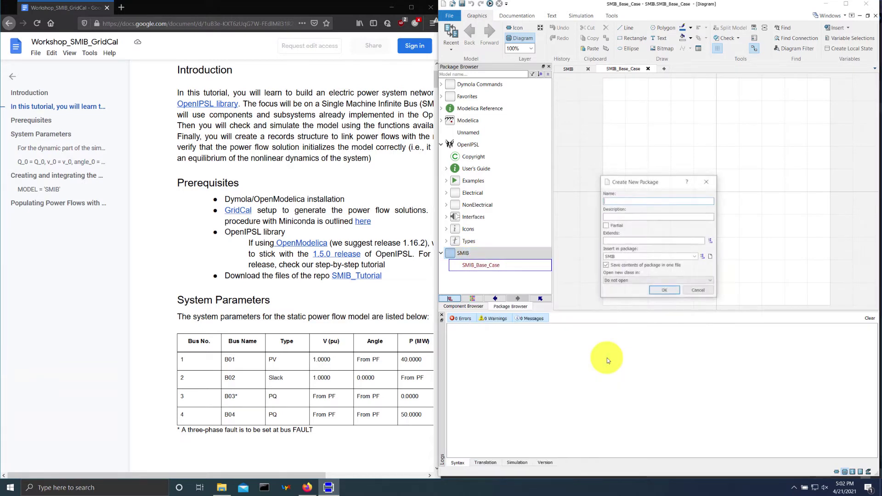
left_click(620, 199)
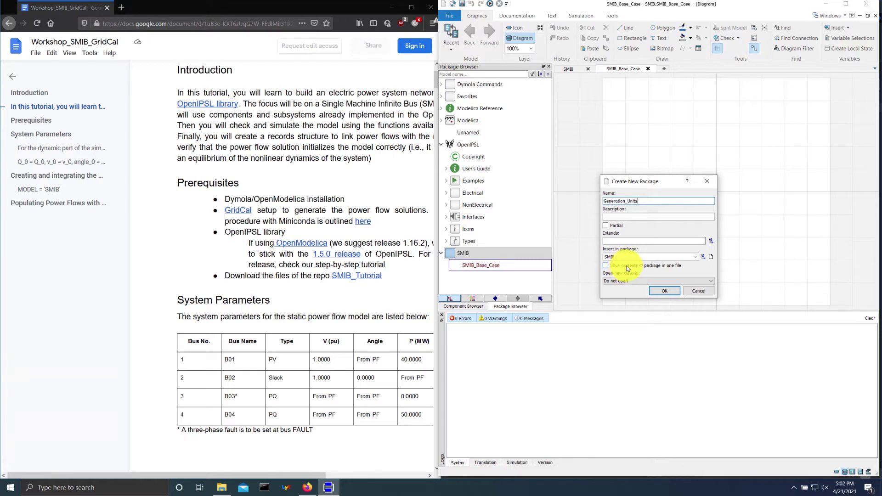
left_click(662, 291)
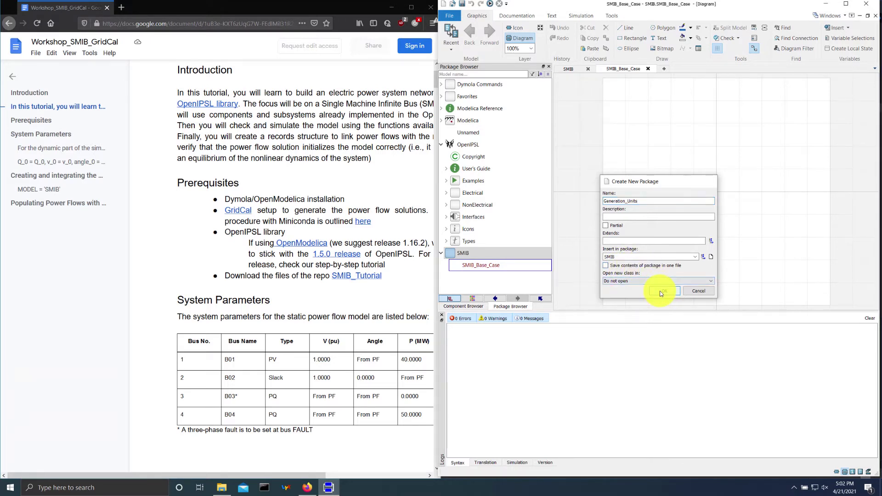
left_click(446, 278)
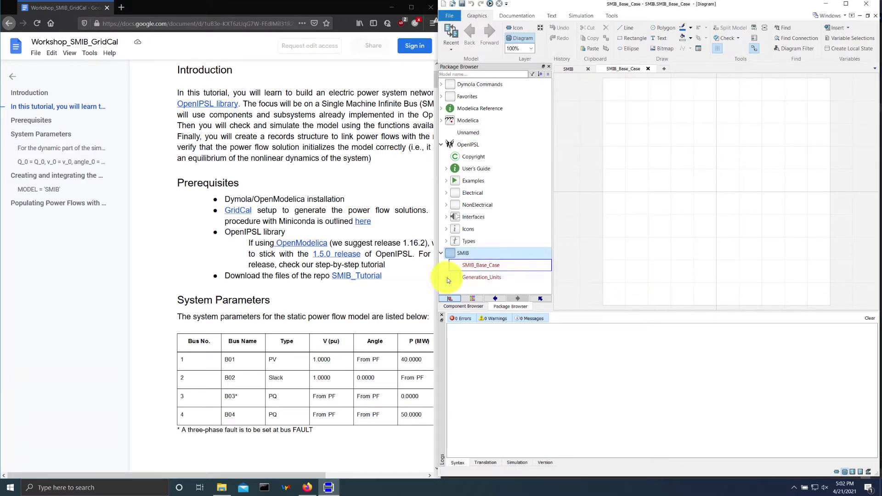
left_click(468, 278)
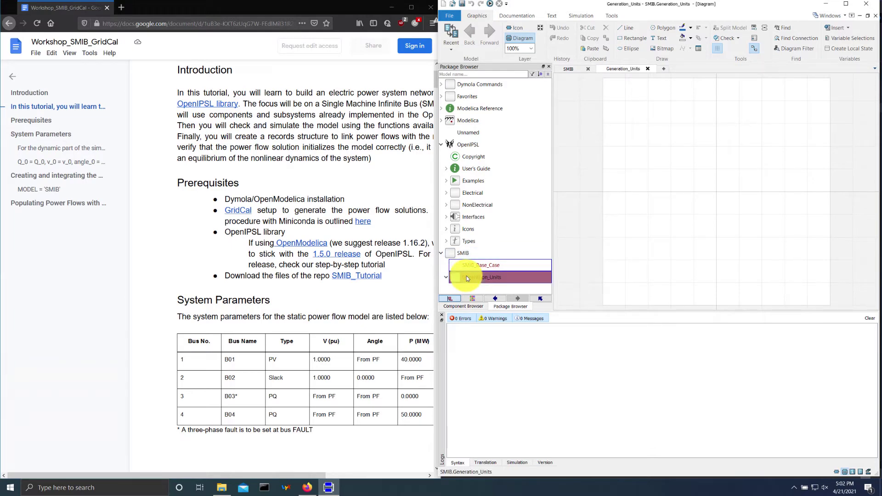
right_click(467, 278)
left_click(471, 276)
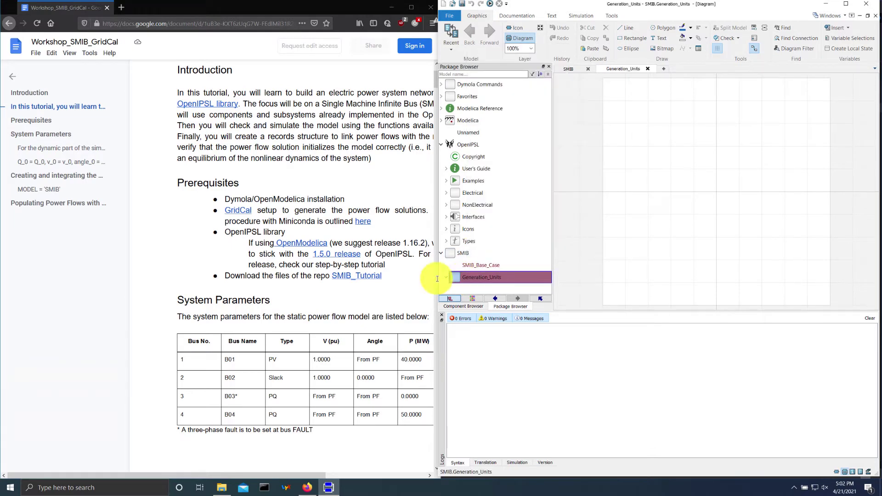
Examine item 13 of the workshop document, with its component list and network diagram.
left_click(329, 243)
scroll(342, 243, "right", 3)
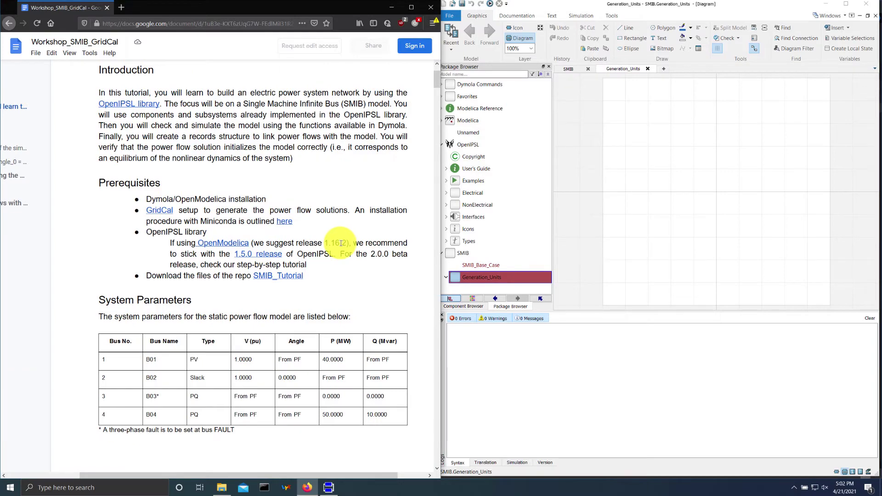
scroll(341, 243, "down", 20)
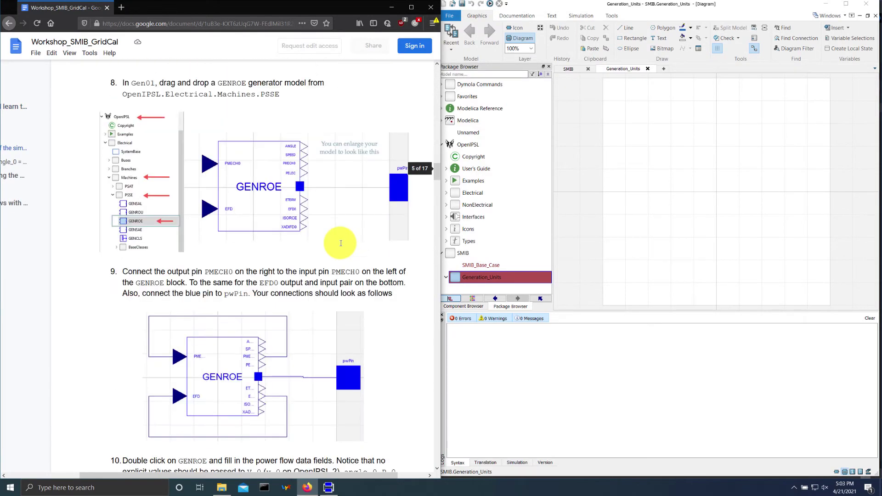
scroll(340, 243, "down", 20)
scroll(341, 243, "up", 10)
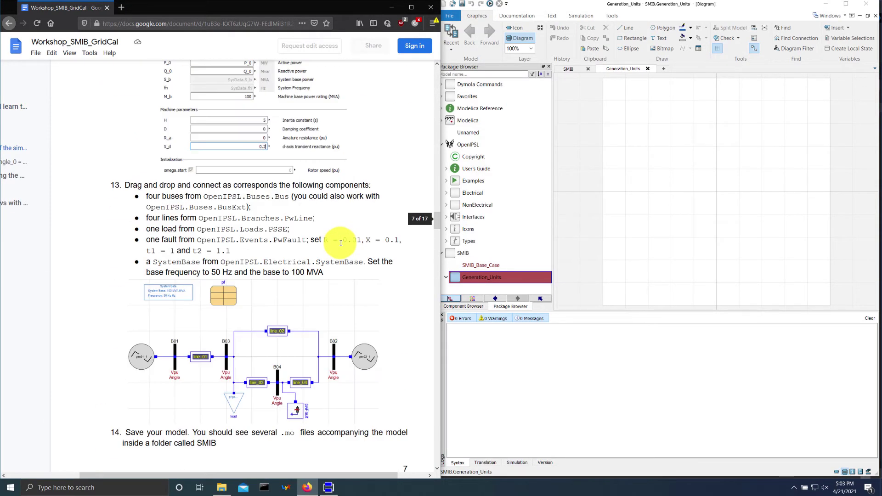
scroll(340, 243, "down", 3)
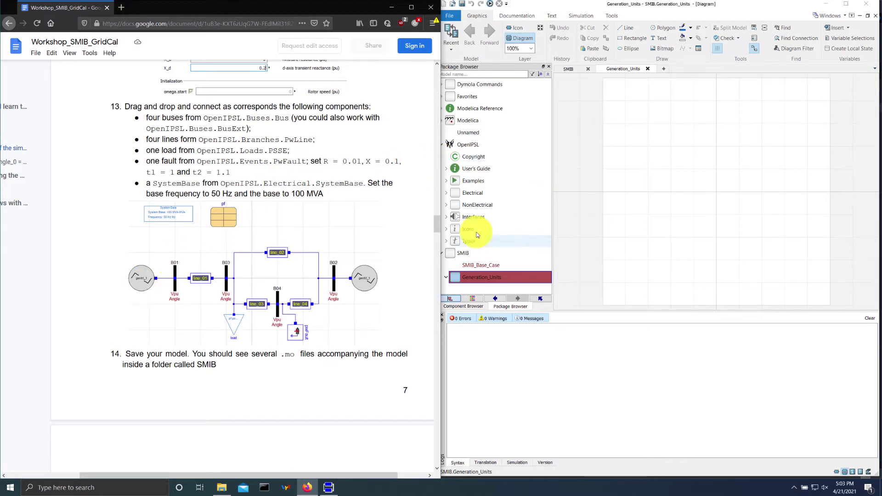
Create a new model named Gen01 inside the Generation_Units package.
right_click(480, 277)
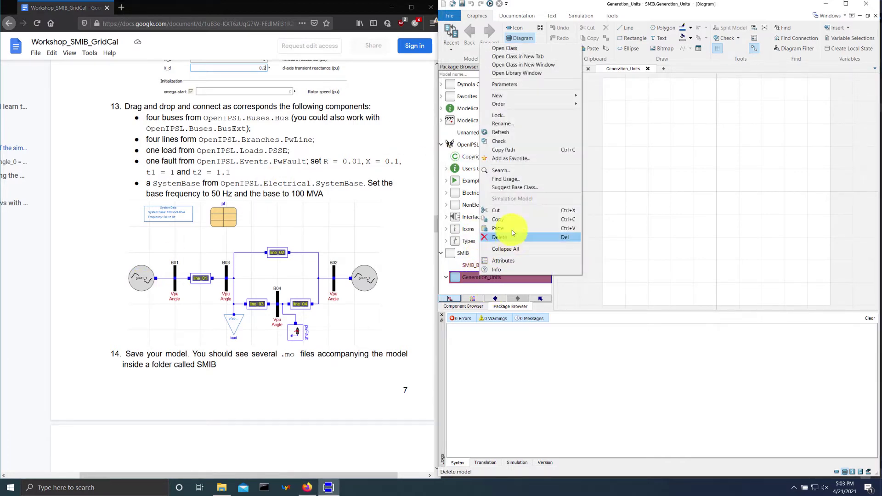
mouse_move(507, 95)
left_click(605, 96)
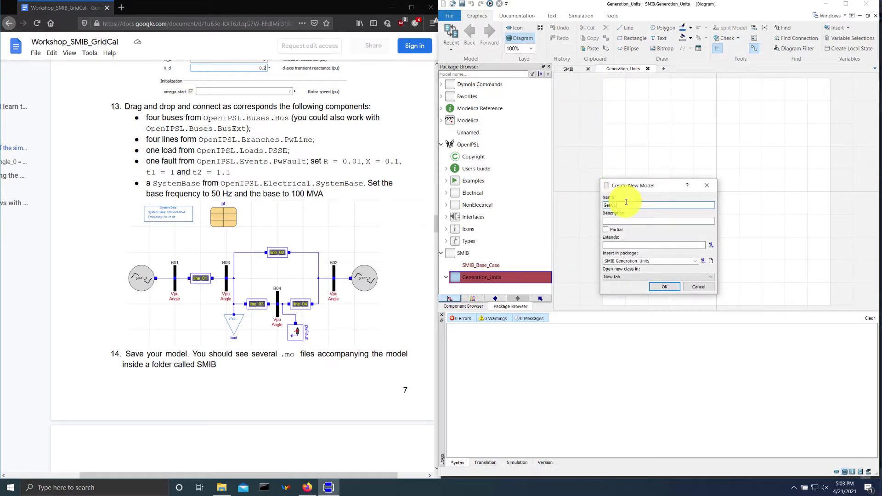
left_click(662, 287)
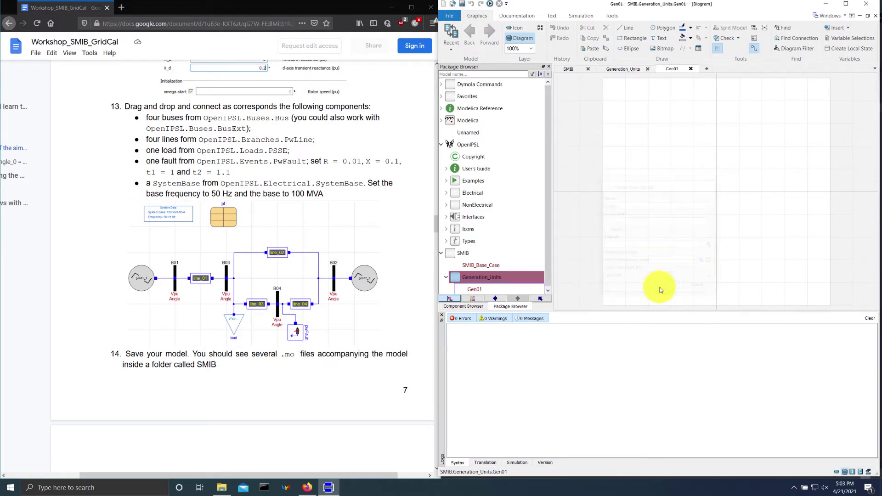
Create a new model named Gen02 inside the Generation_Units package.
right_click(499, 281)
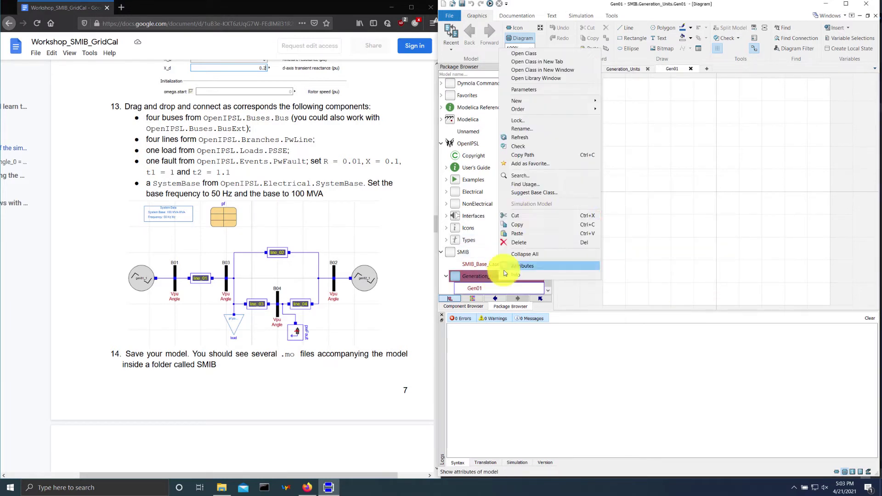
mouse_move(536, 101)
left_click(627, 102)
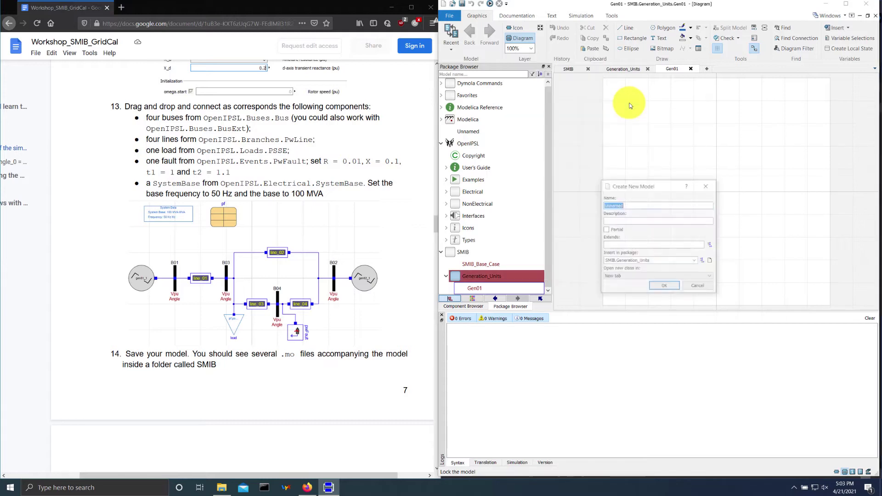
type("Gen02")
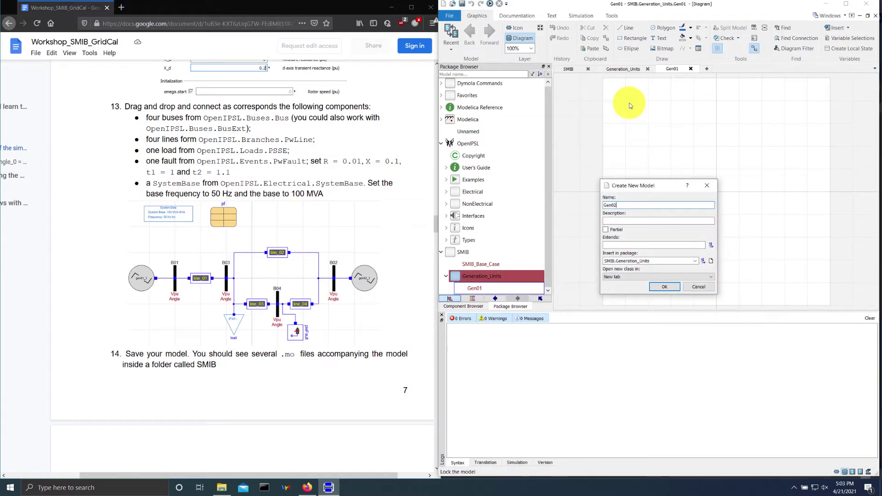
key("Return")
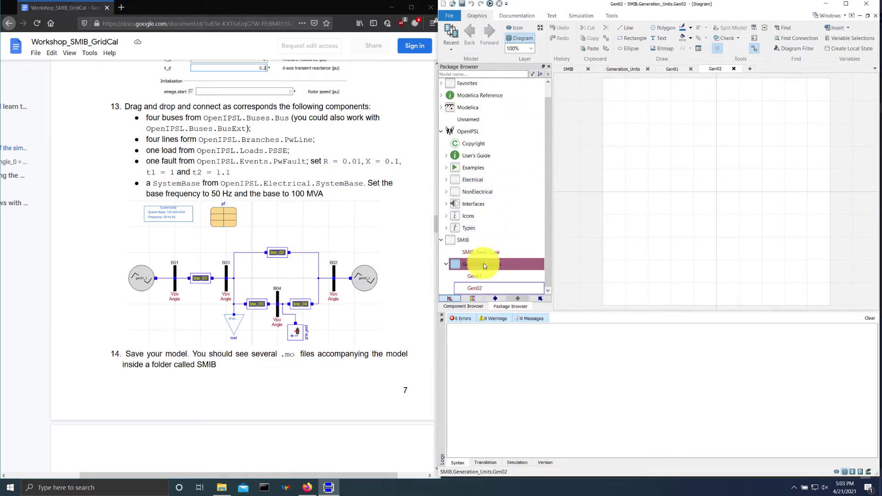
Open the Gen01 model and bring up the line data and GENROE parameter tables in the workshop document.
double_click(487, 277)
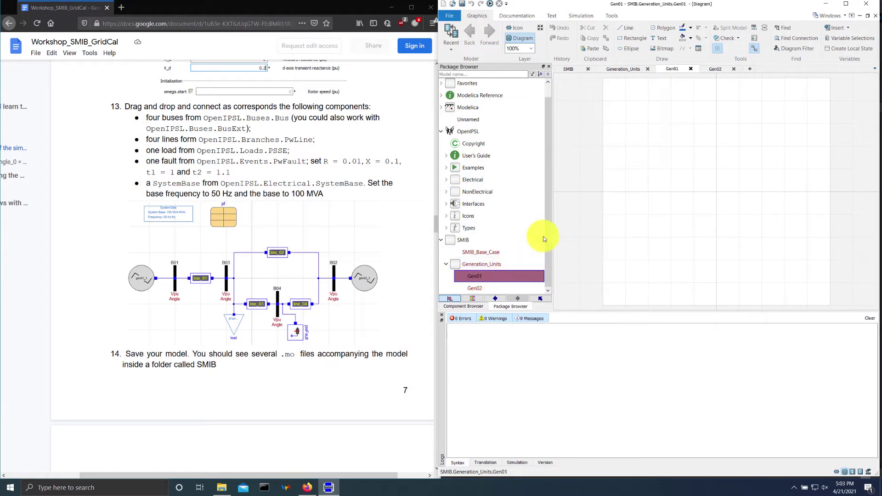
scroll(255, 212, "up", 20)
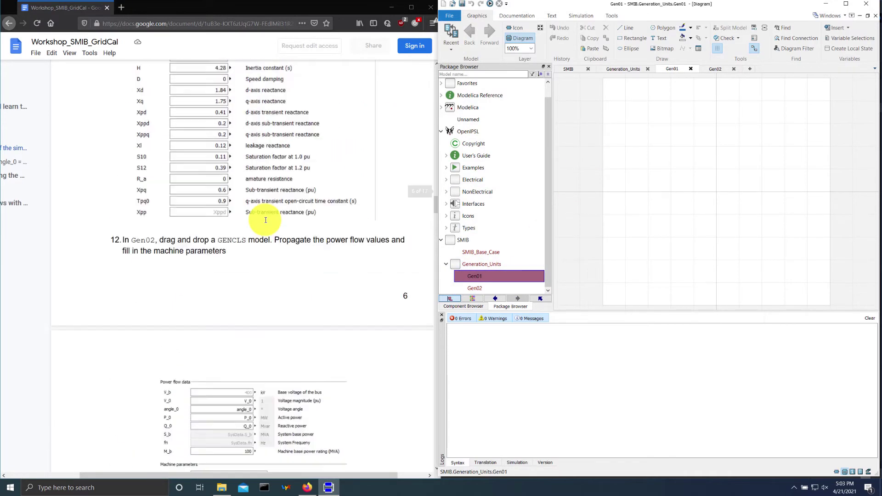
scroll(266, 220, "down", 10)
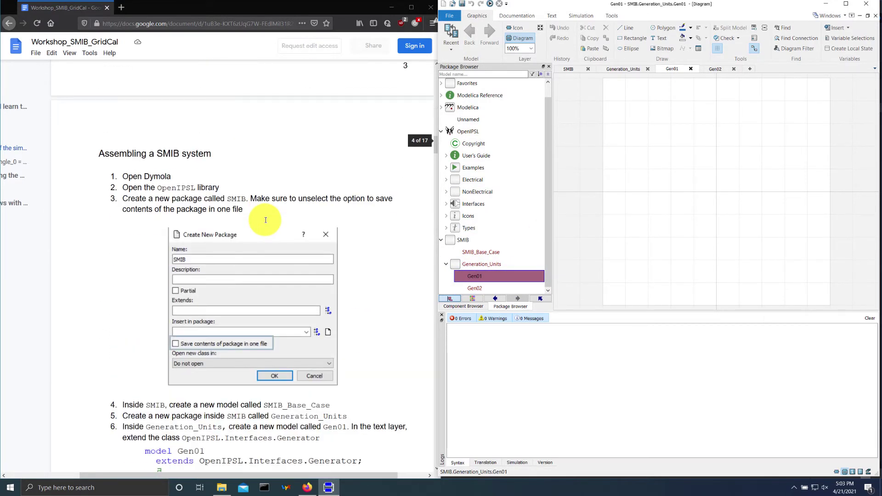
scroll(265, 220, "up", 15)
scroll(266, 220, "down", 3)
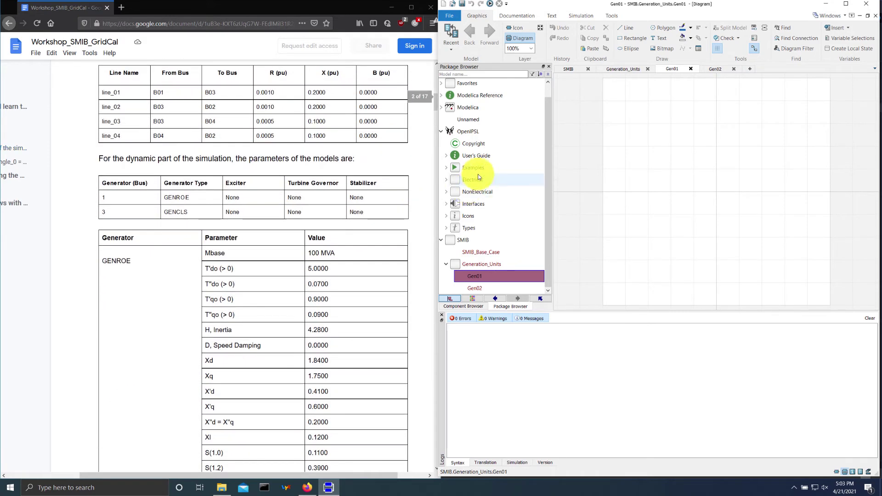
Place a GENROE machine from OpenIPSL.Electrical.Machines.PSSE in the Gen01 diagram and centre it on the canvas.
left_click(445, 180)
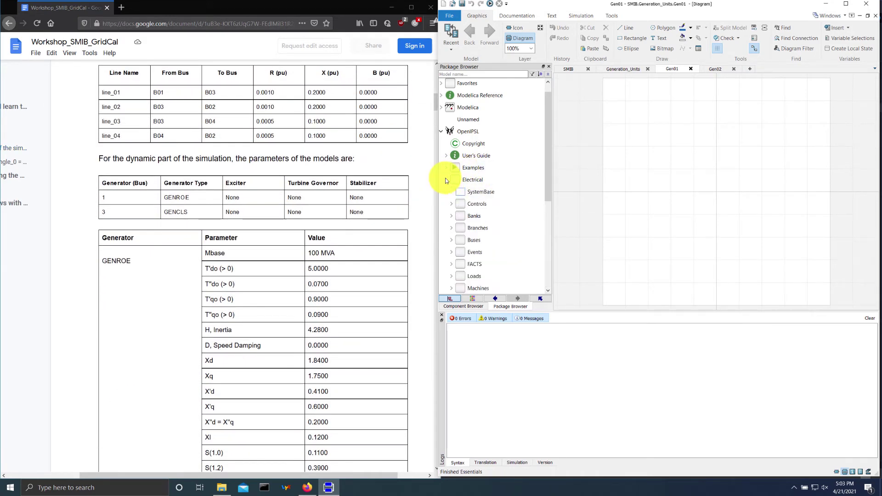
scroll(456, 232, "down", 2)
left_click(451, 218)
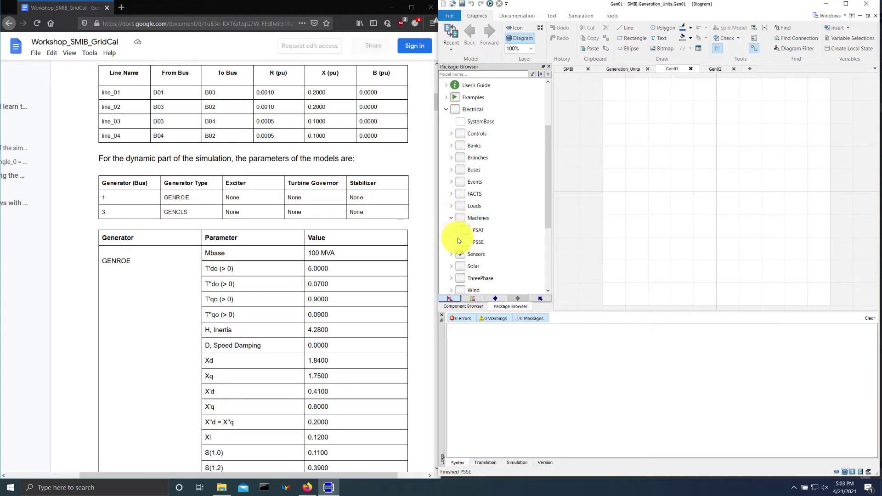
left_click(456, 240)
scroll(473, 241, "down", 2)
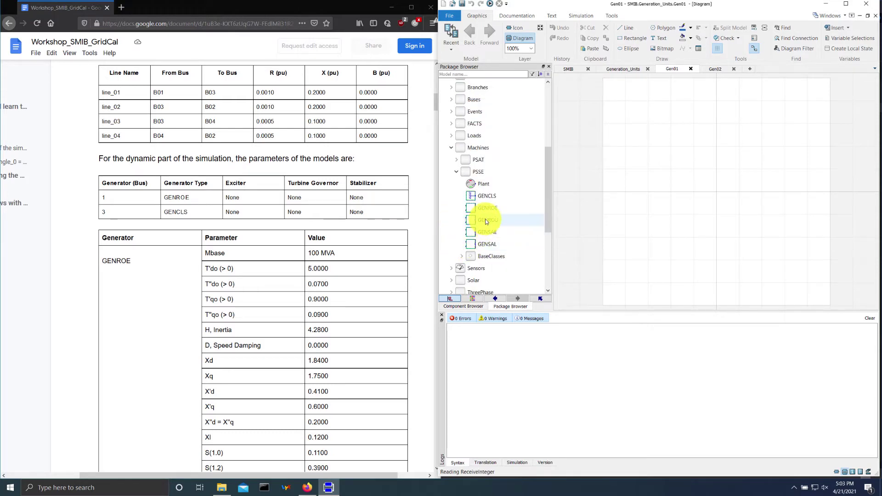
left_click_drag(489, 209, 603, 276)
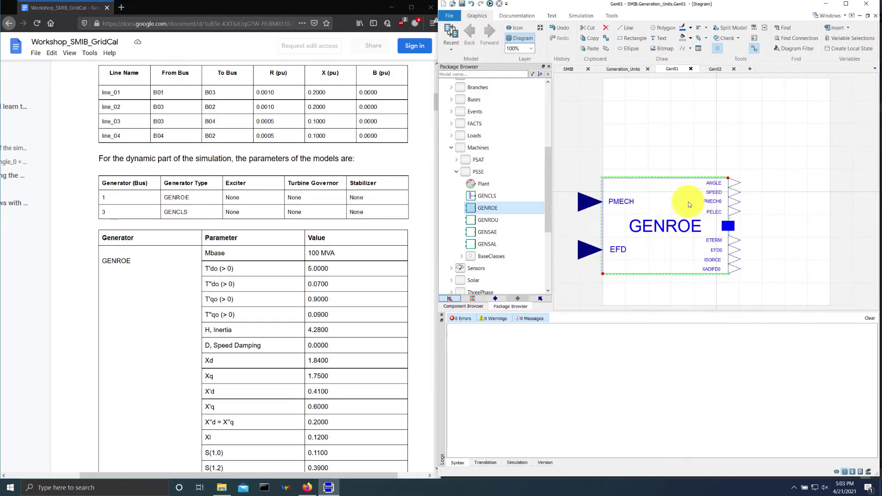
left_click_drag(666, 226, 722, 191)
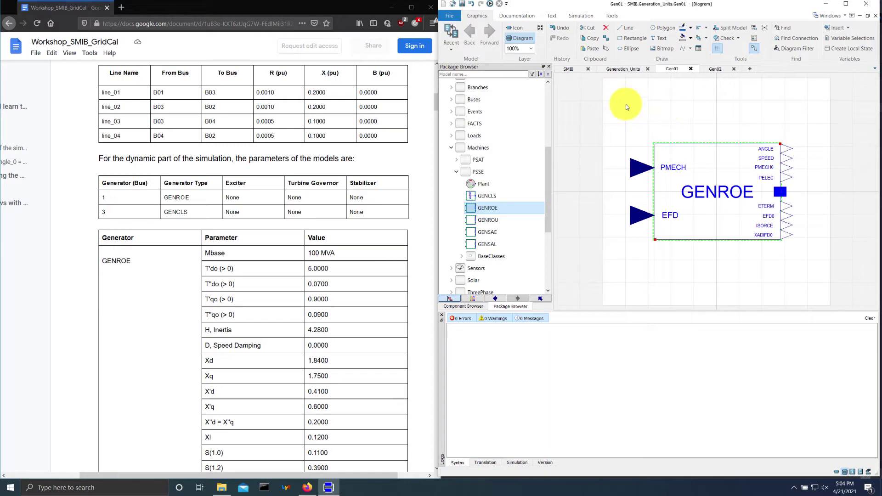
left_click(625, 121)
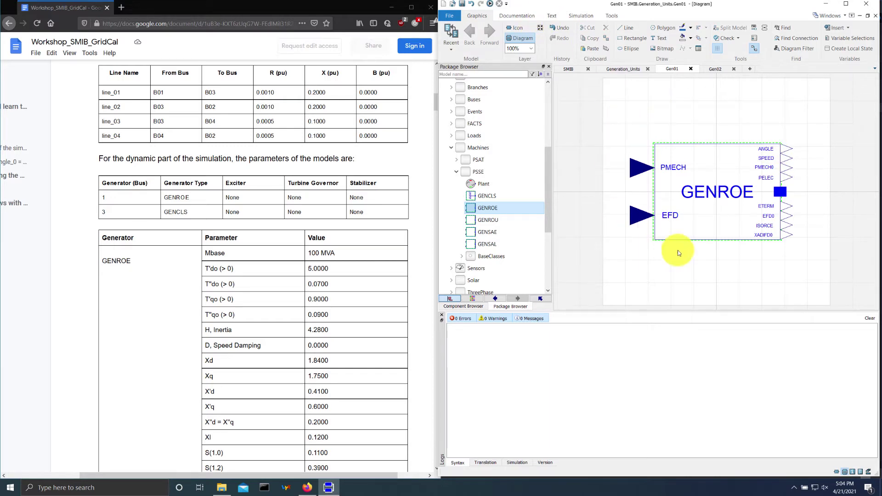
In Gen01's Modelica text, add the line "extends OpenIPSL.Interfaces.Generator;" directly below the model name.
left_click(552, 15)
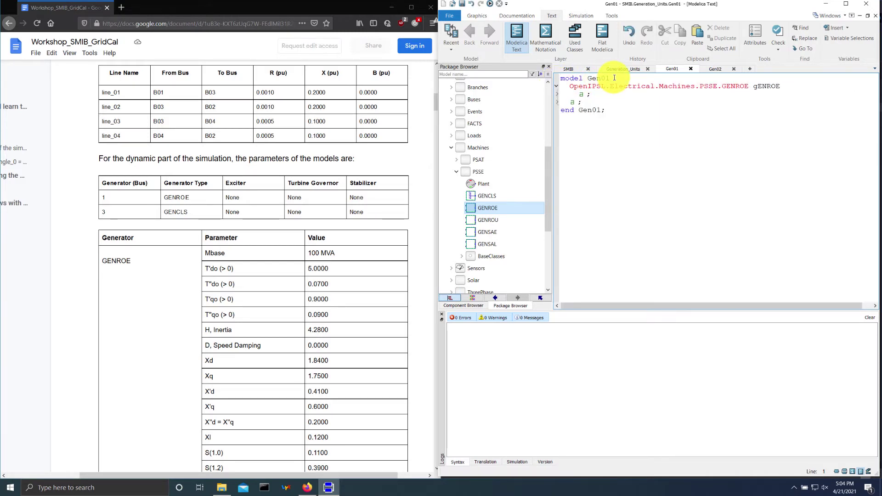
key("Return")
type("exte")
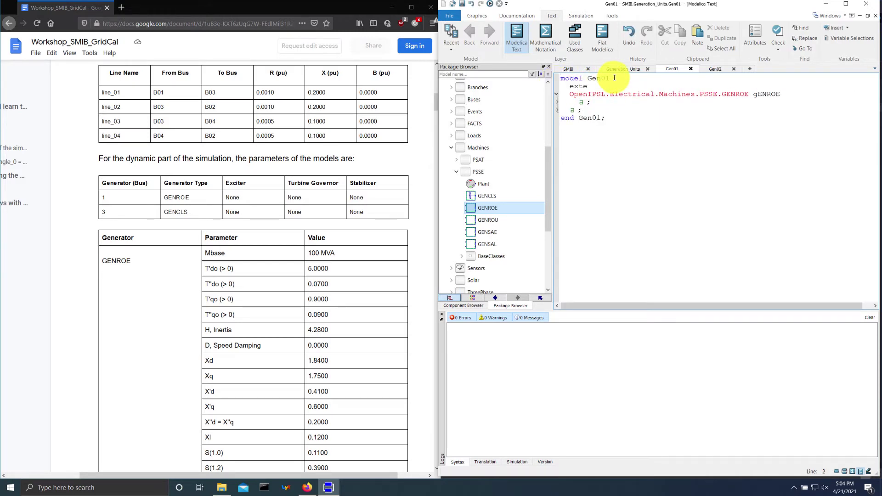
type("nds OpenIPSL.Interfaces.Generator;")
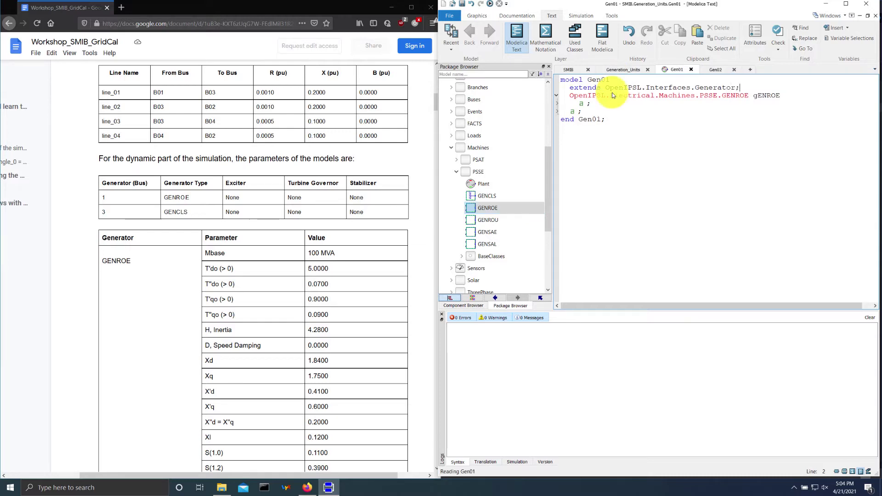
key("ctrl+s")
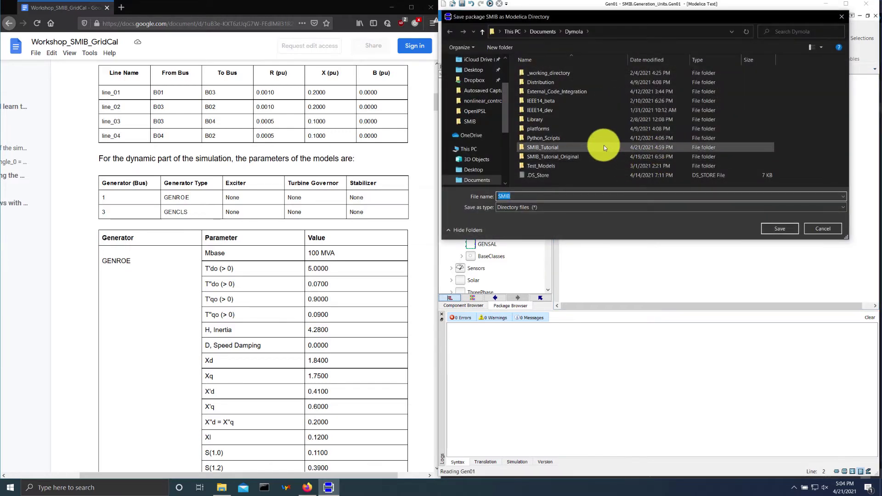
left_click(822, 229)
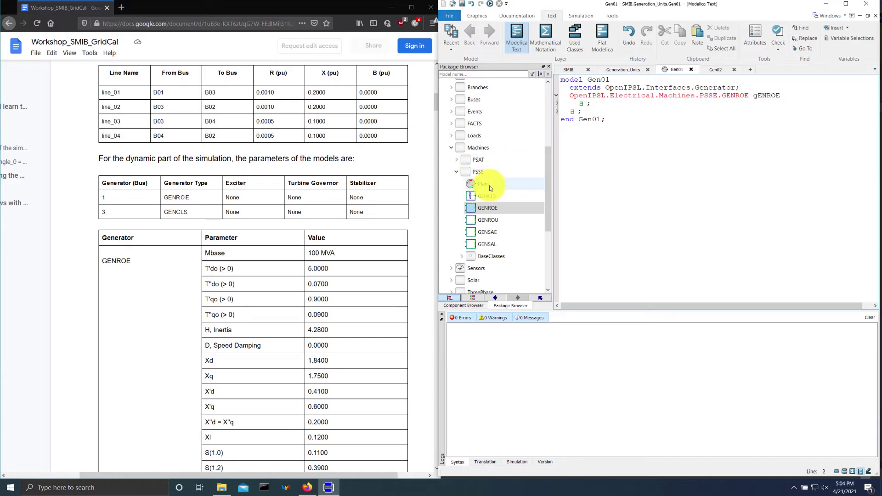
left_click(620, 127)
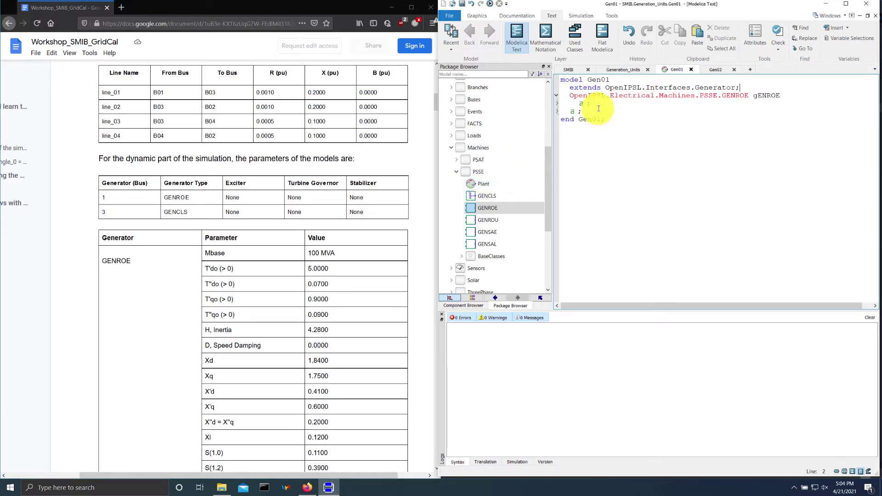
double_click(612, 87)
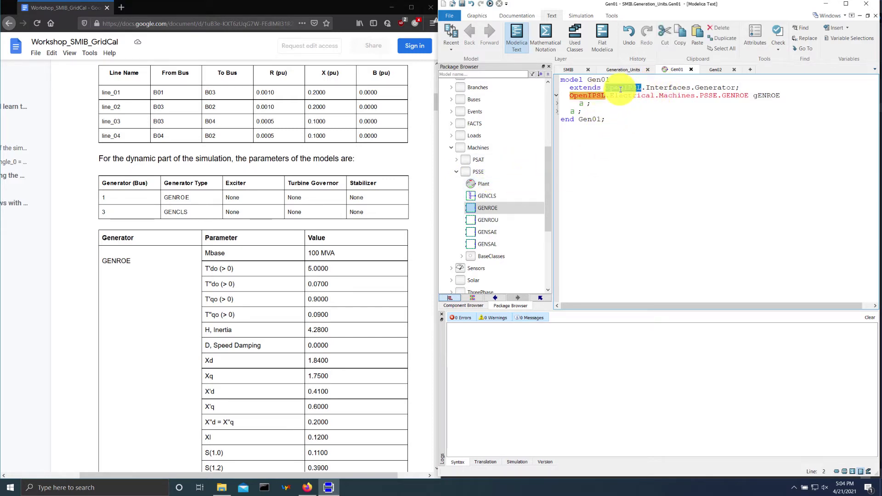
left_click(660, 86)
triple_click(659, 85)
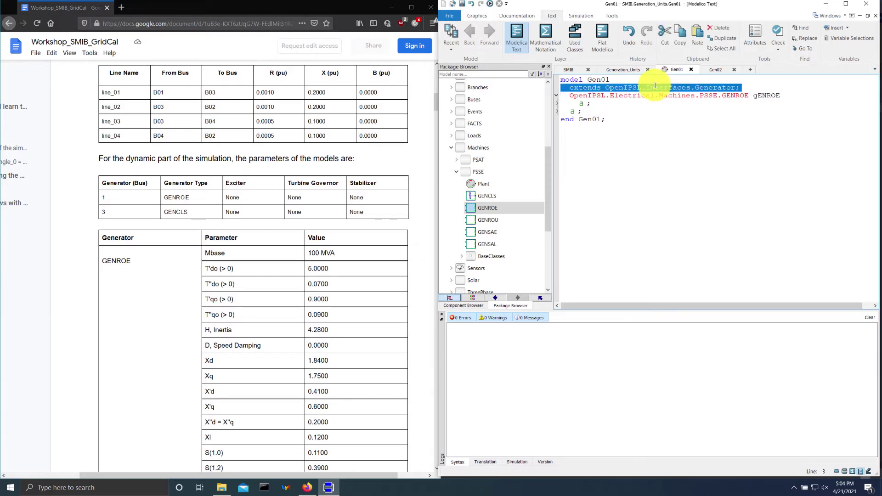
Return to Gen01's diagram and connect the GENROE machine's power pin to the pwPin connector.
left_click(486, 17)
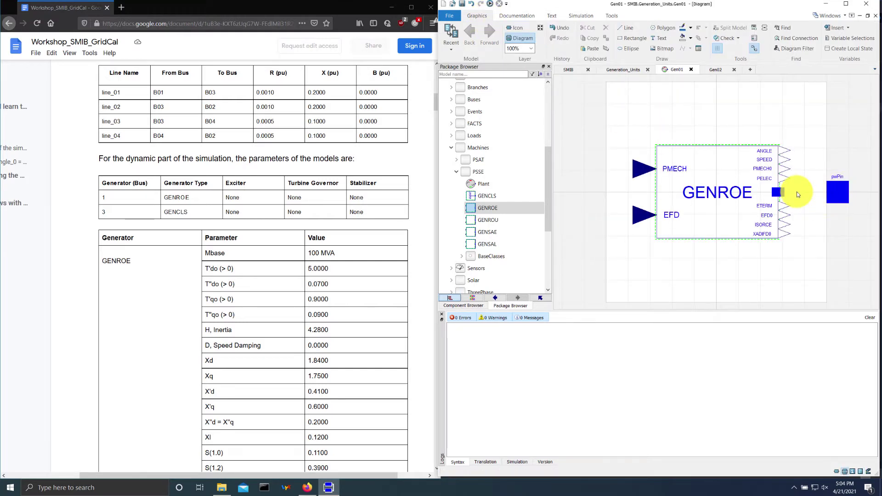
left_click(778, 192)
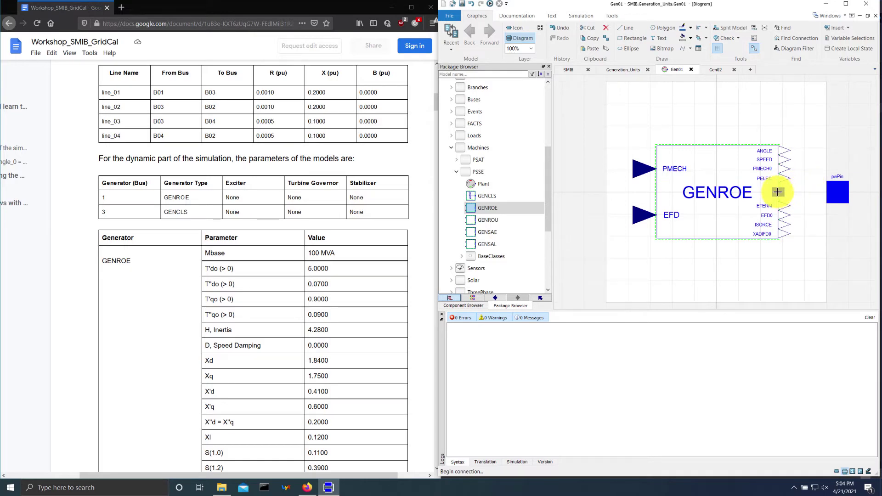
left_click(835, 196)
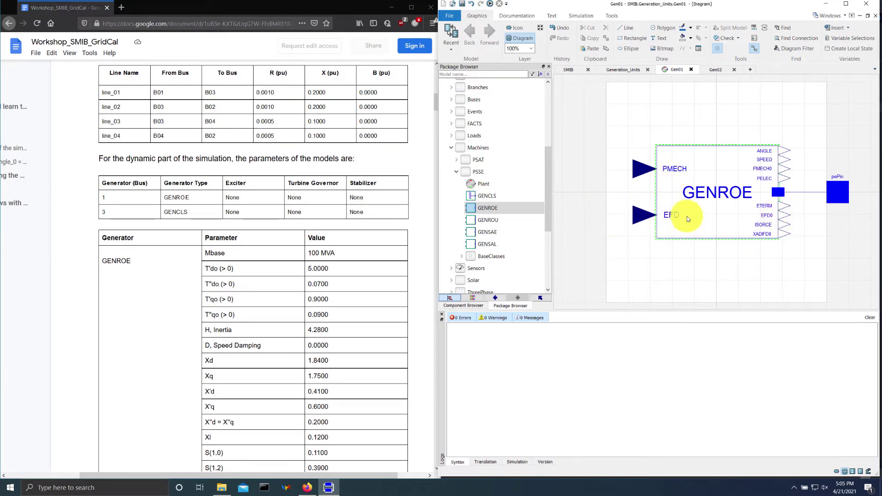
Connect the GENROE's PMECH0 output to its PMECH input, routing the line above the machine.
left_click(785, 170)
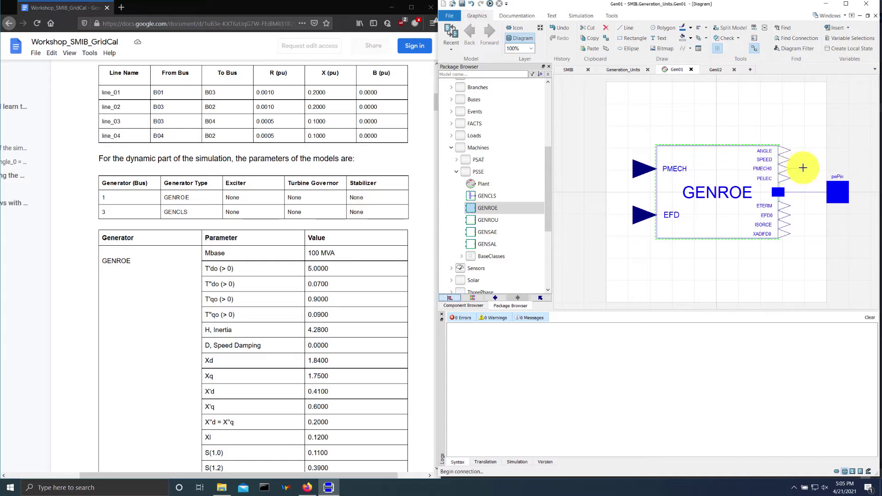
left_click(804, 112)
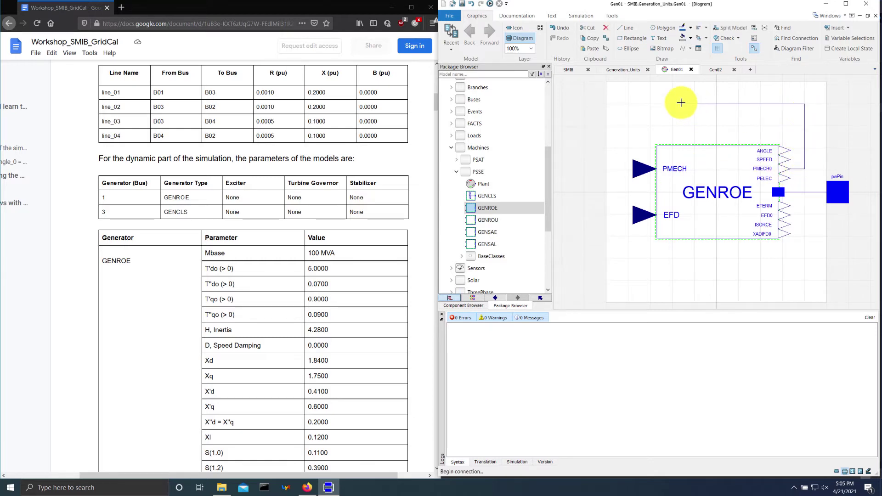
left_click(615, 110)
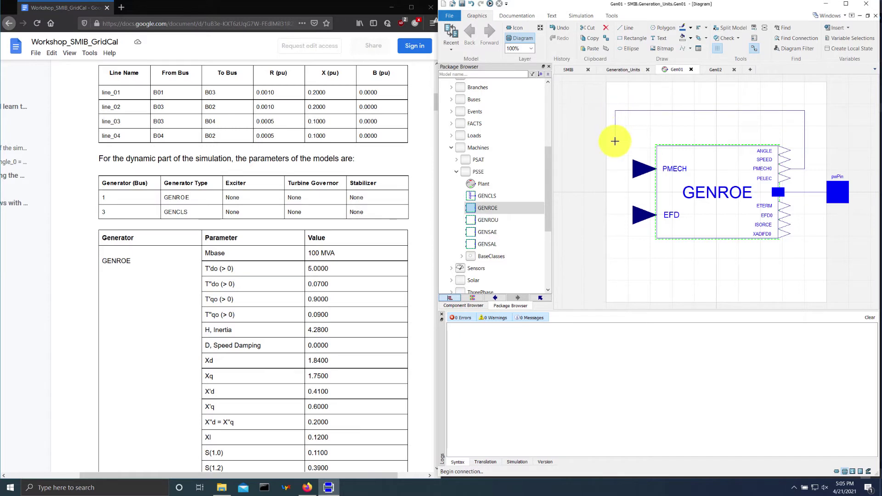
left_click(636, 168)
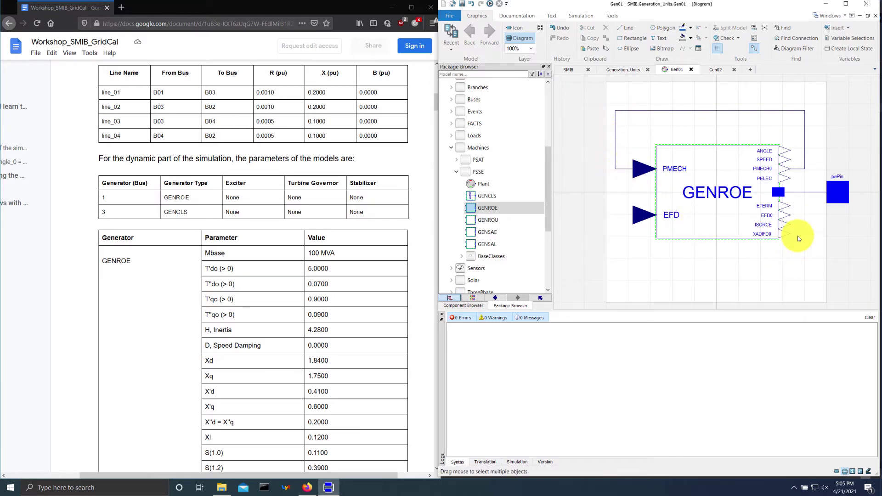
Connect the GENROE's EFD0 output to its EFD input, routing the line below the machine.
left_click(786, 216)
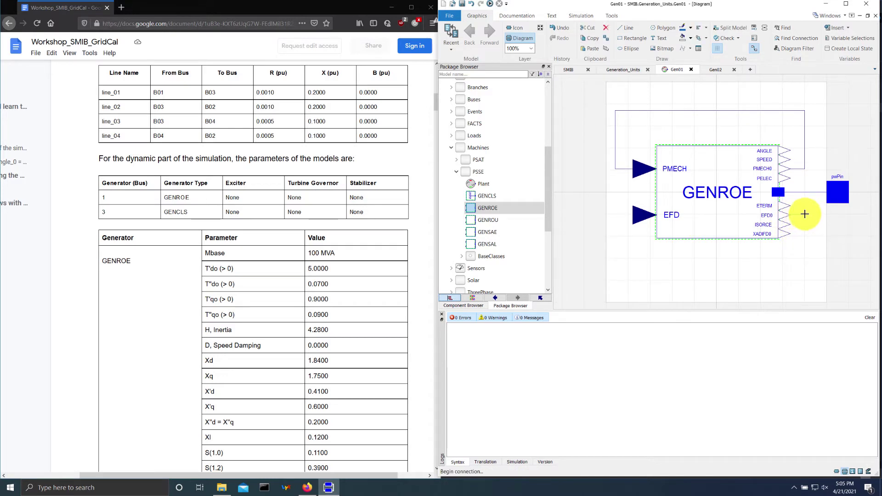
left_click(804, 262)
left_click(617, 276)
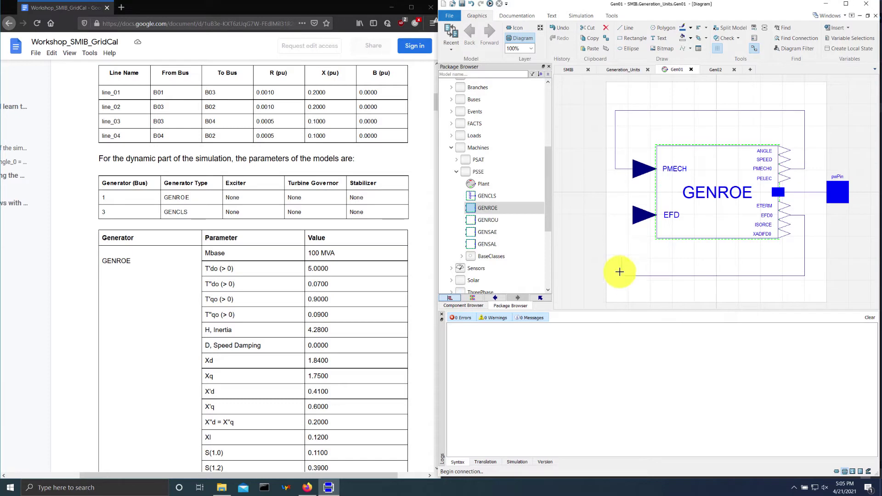
left_click(637, 214)
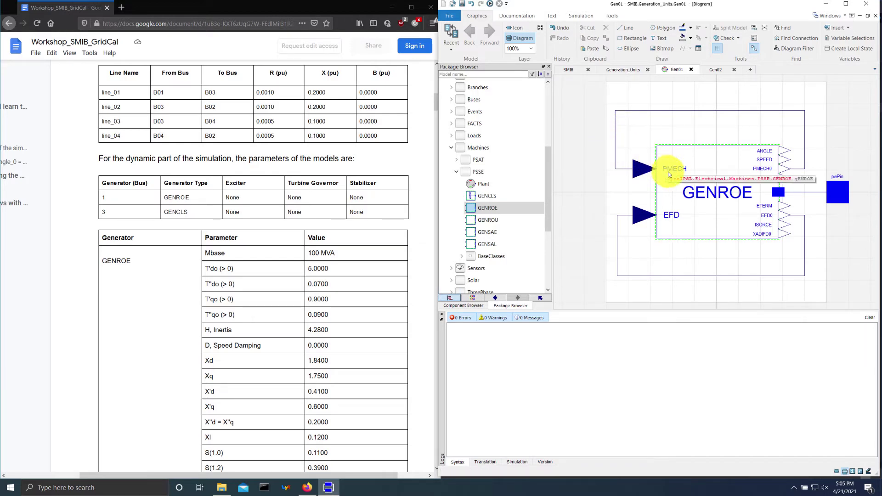
Open the GENROE machine's parameters in Gen01 and set the machine base power M_b to 100 MVA.
double_click(693, 192)
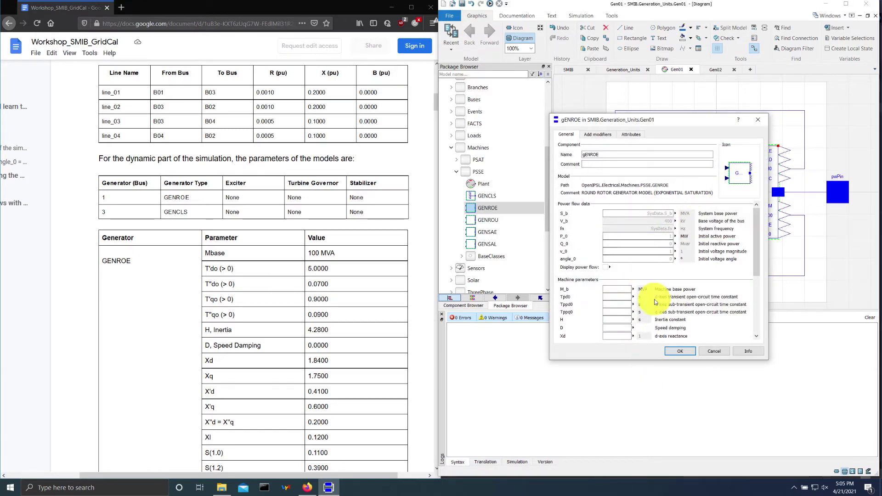
scroll(658, 294, "down", 5)
scroll(658, 293, "up", 5)
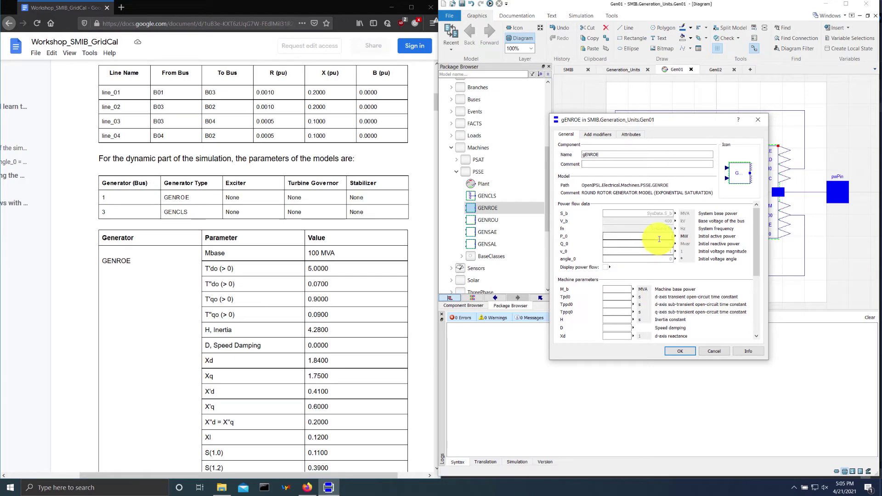
scroll(659, 242, "down", 2)
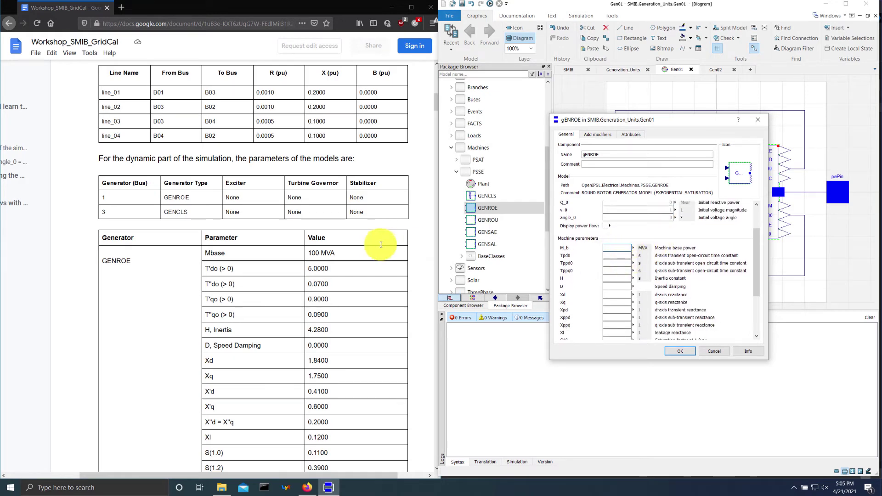
scroll(305, 263, "down", 3)
scroll(305, 263, "up", 1)
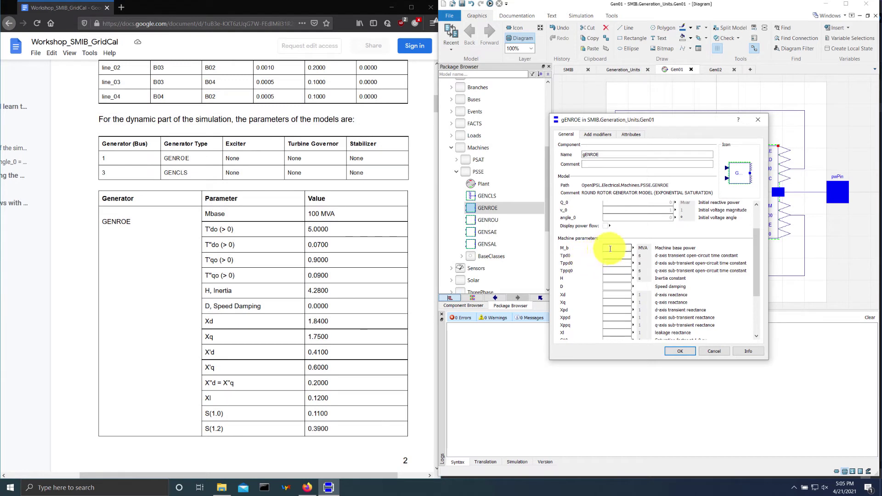
triple_click(320, 216)
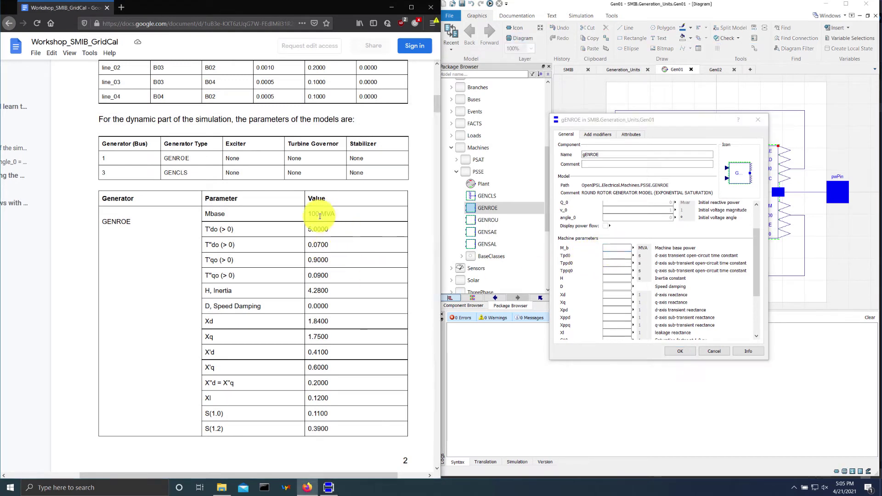
left_click(614, 247)
left_click(615, 247)
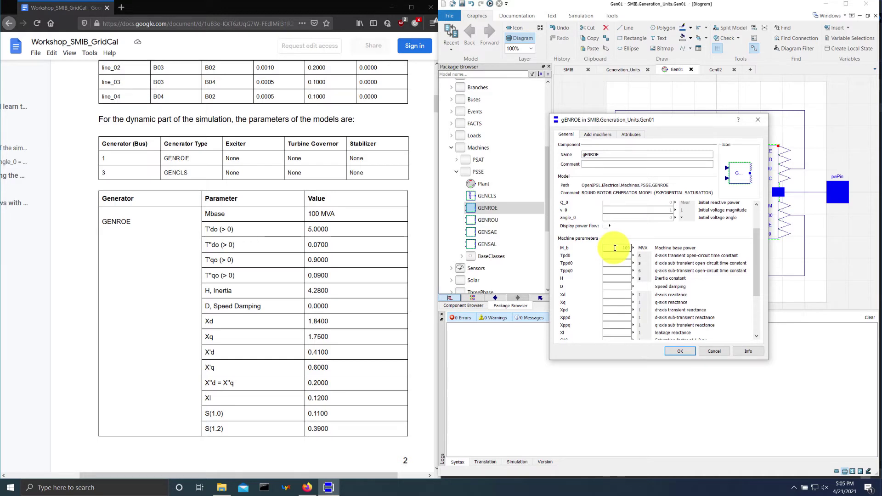
type("100")
Set the GENROE's d-axis open-circuit time constants from the workshop document: Tpd0 to 5.0000 s and Tppd0 to 0.0700 s.
left_click(614, 256)
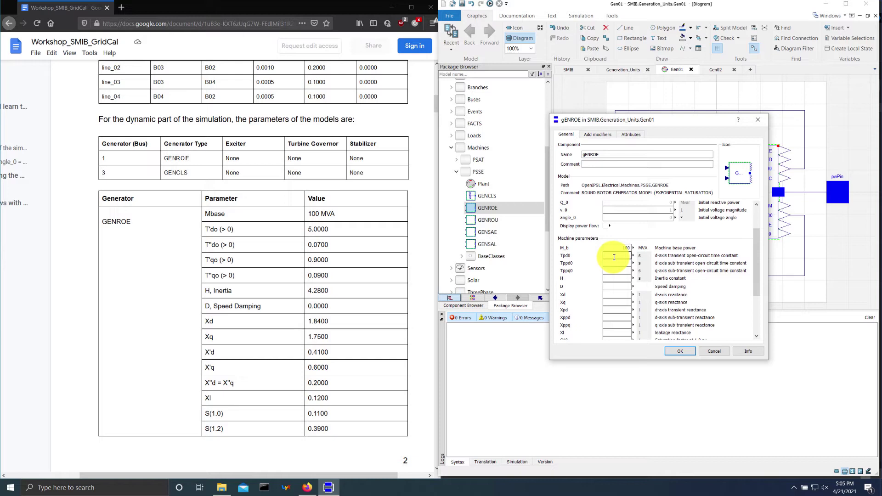
type("5.0000")
left_click(622, 267)
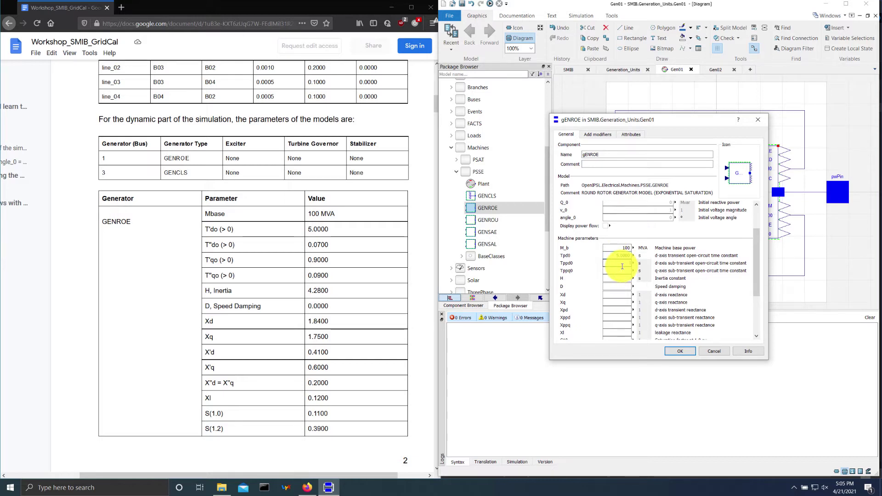
scroll(282, 307, "down", 3)
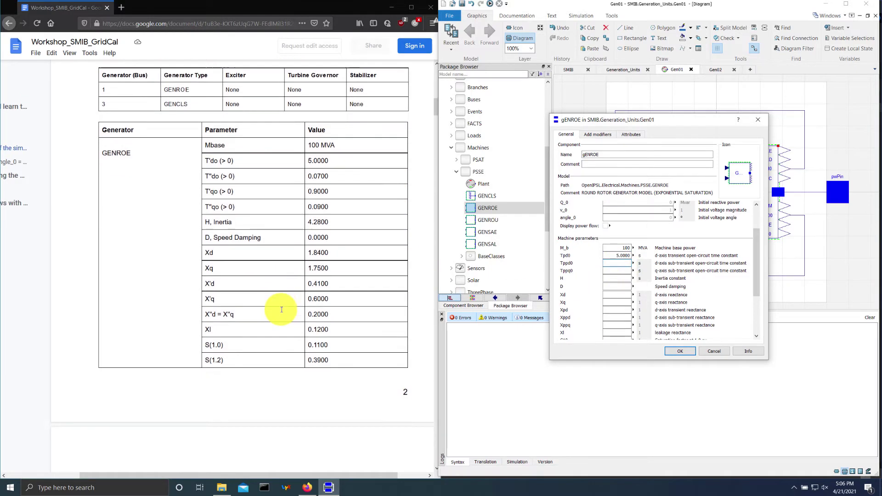
scroll(281, 309, "down", 3)
scroll(281, 309, "up", 3)
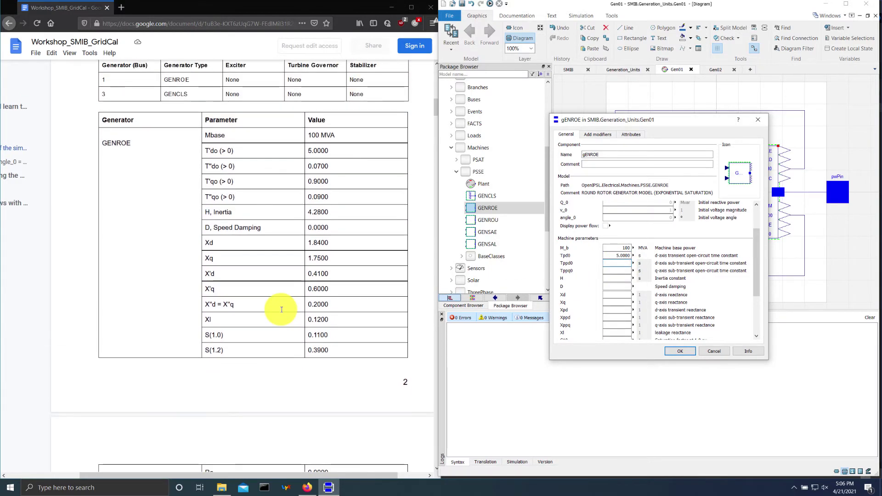
left_click(620, 264)
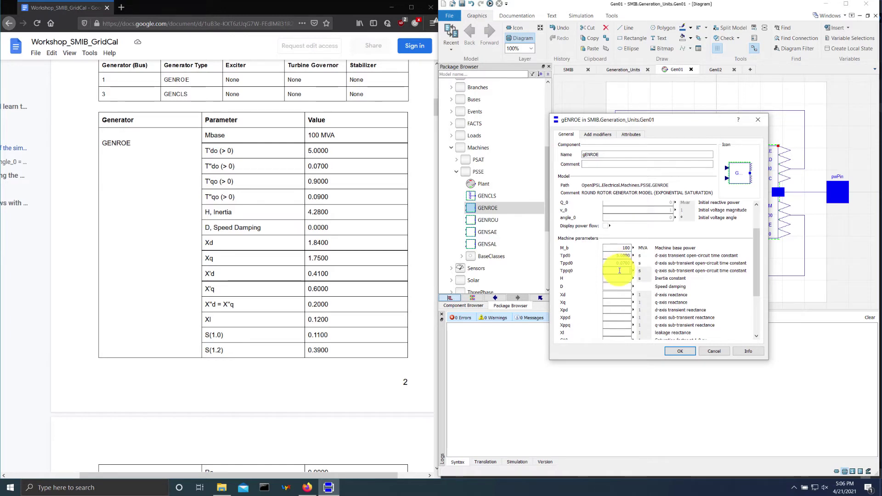
Set the GENROE's q-axis sub-transient time constant Tppq0 to 0.0900 s and inertia constant H to 4.2800 s.
double_click(318, 198)
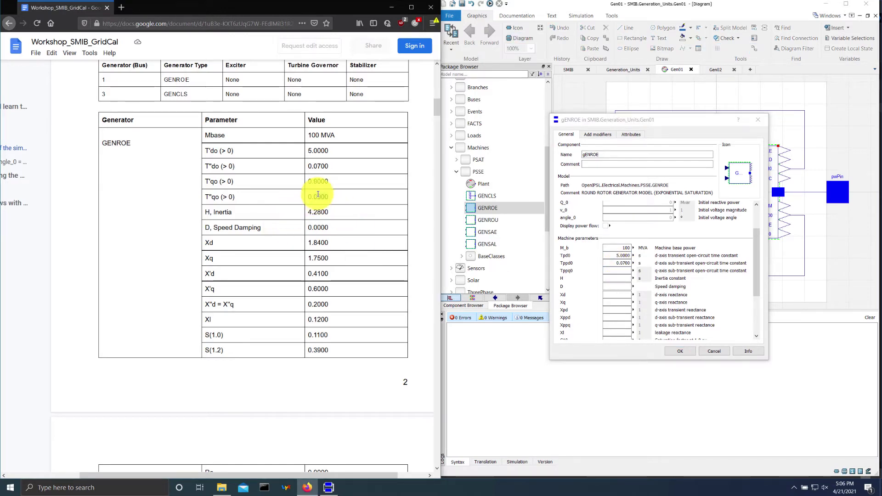
left_click(625, 272)
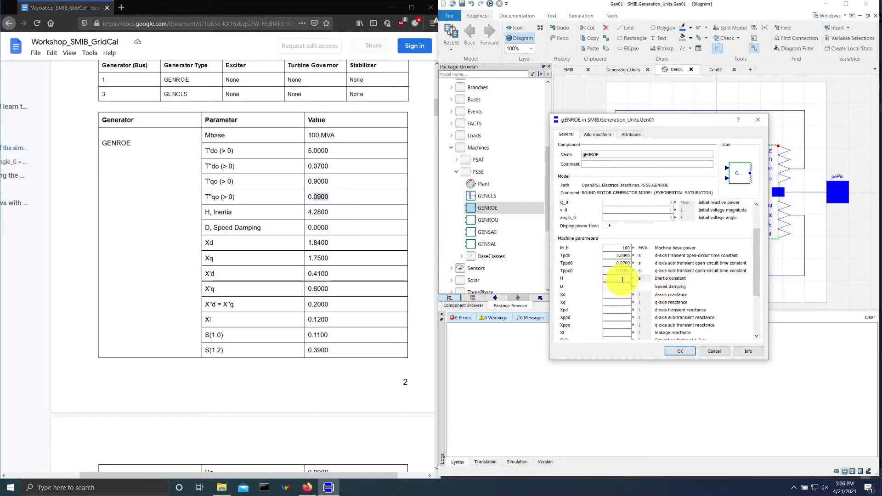
type("4.2800")
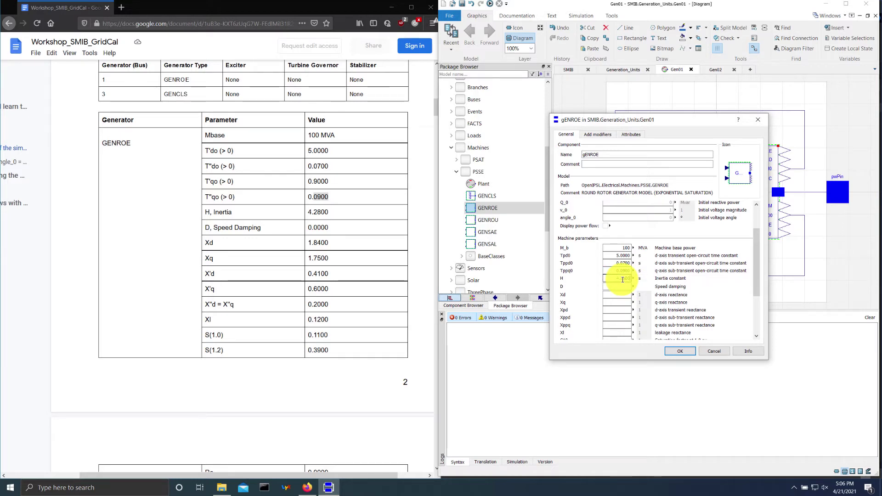
Set D to 0.0000, Xd to 1.8400, Xq to 1.7500, Xpd to 0.4100, Xppd and Xppq to 0.2000, and Xl to 0.1200.
left_click(621, 288)
type("0.1200")
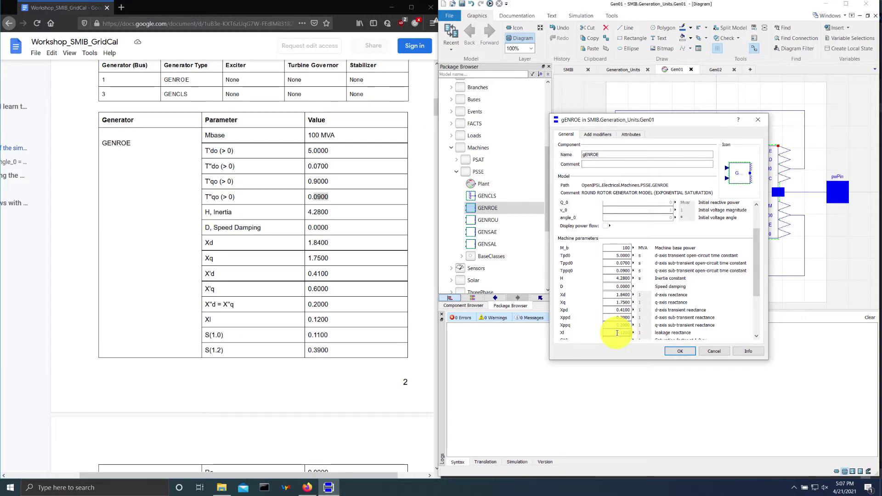
Set the saturation factors S10 to 0.1100 and S12 to 0.3900, armature resistance R_a to 0.0000, and Xpq to 0.6000.
scroll(321, 286, "down", 4)
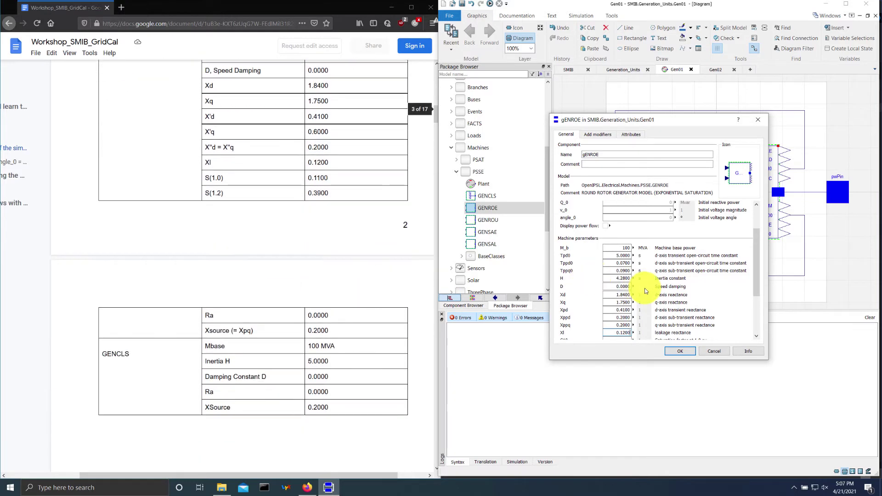
scroll(643, 286, "down", 3)
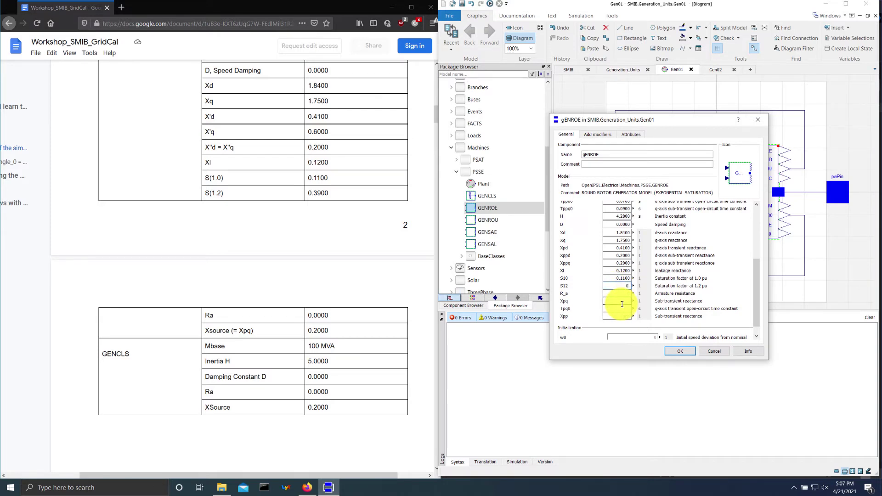
type("900")
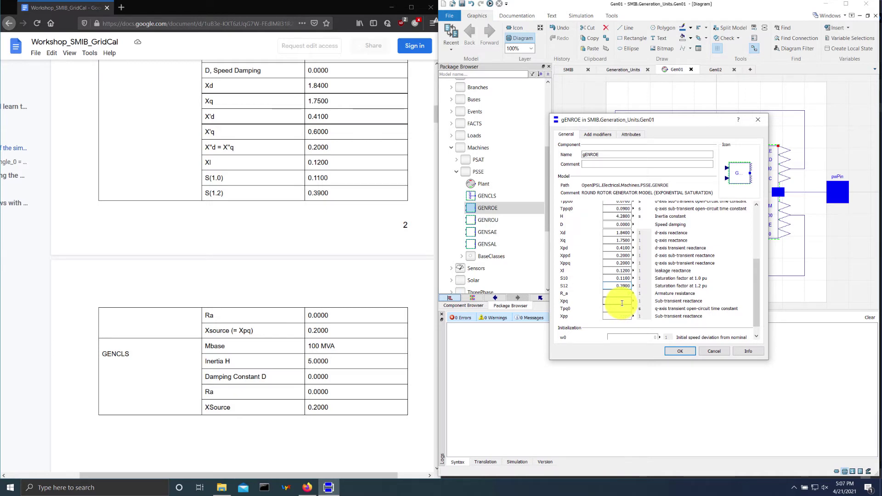
left_click(622, 292)
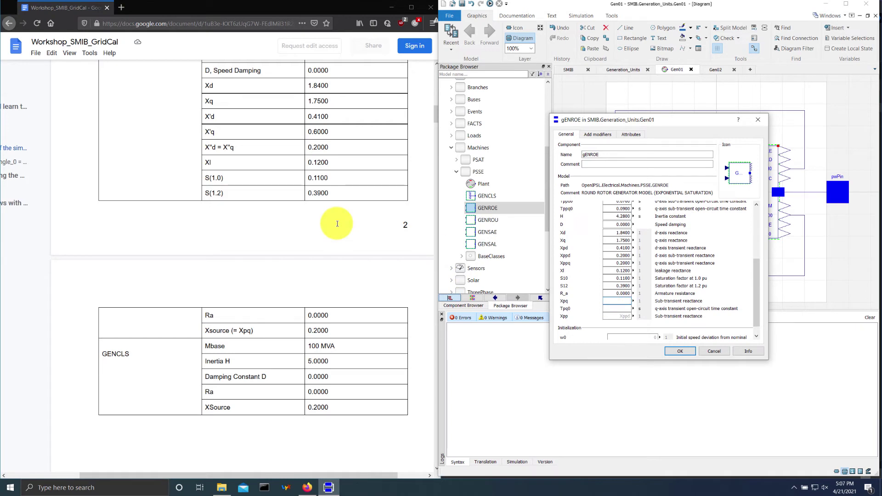
scroll(309, 196, "up", 3)
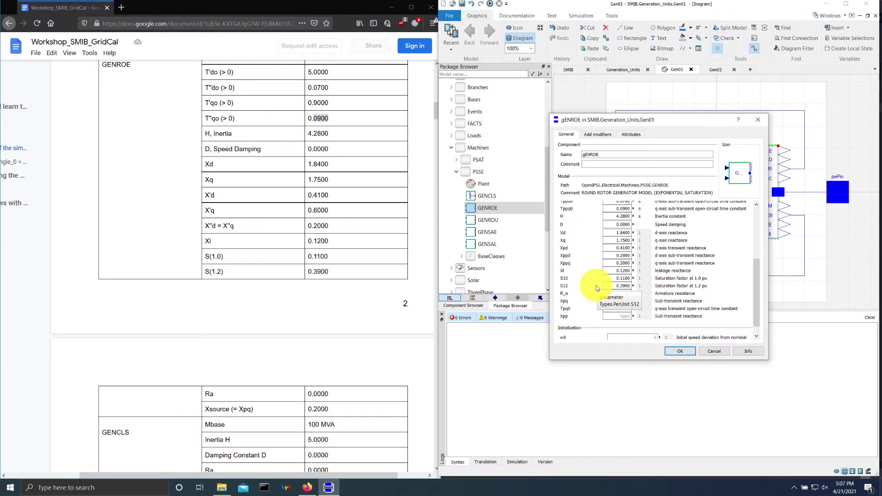
Look up T'qo in the document's GENROE table and set Tpq0 to 0.9000 s.
left_click(616, 309)
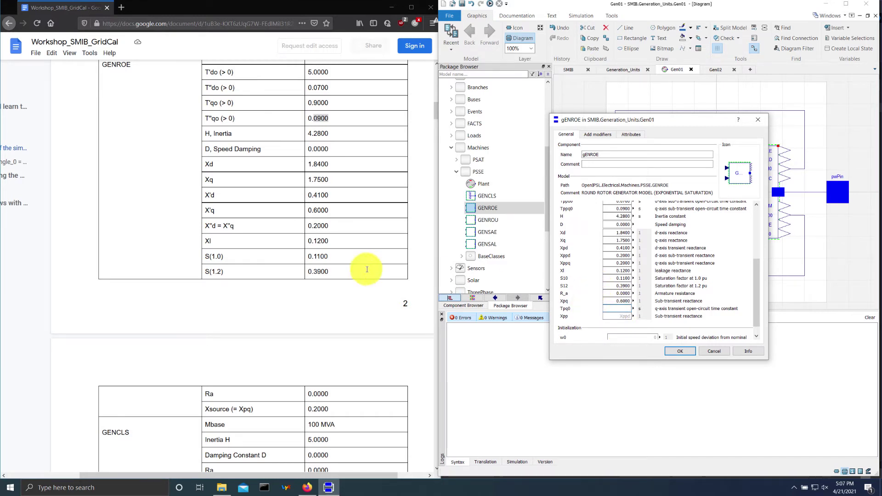
double_click(317, 210)
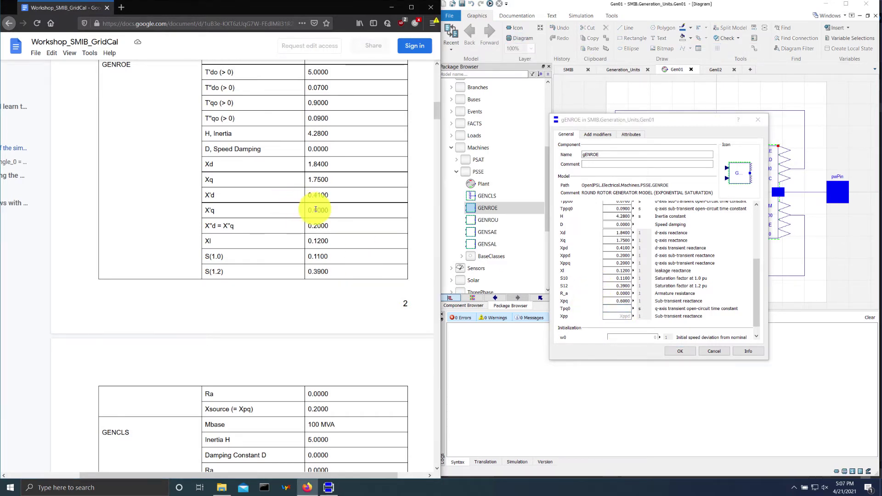
left_click(610, 308)
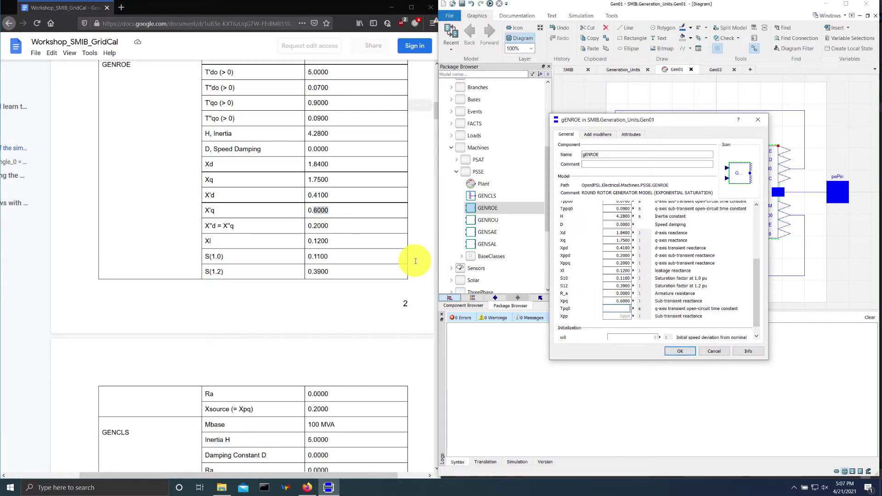
scroll(373, 269, "down", 2)
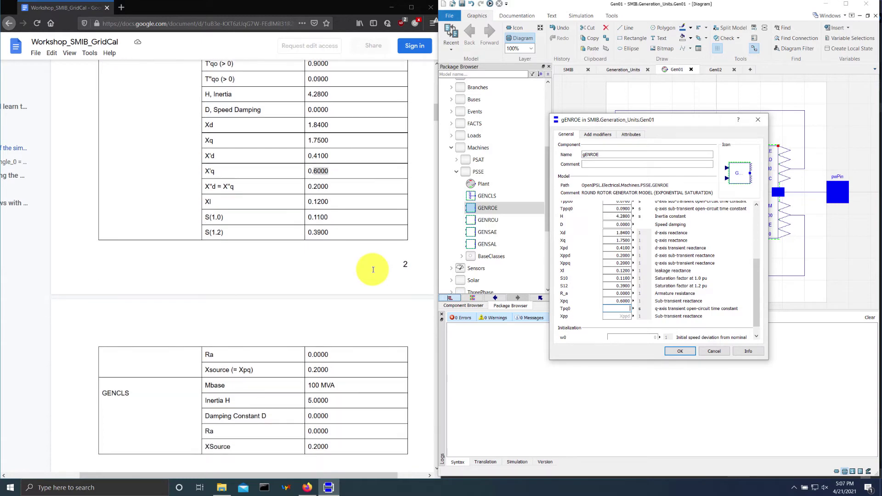
scroll(373, 270, "up", 4)
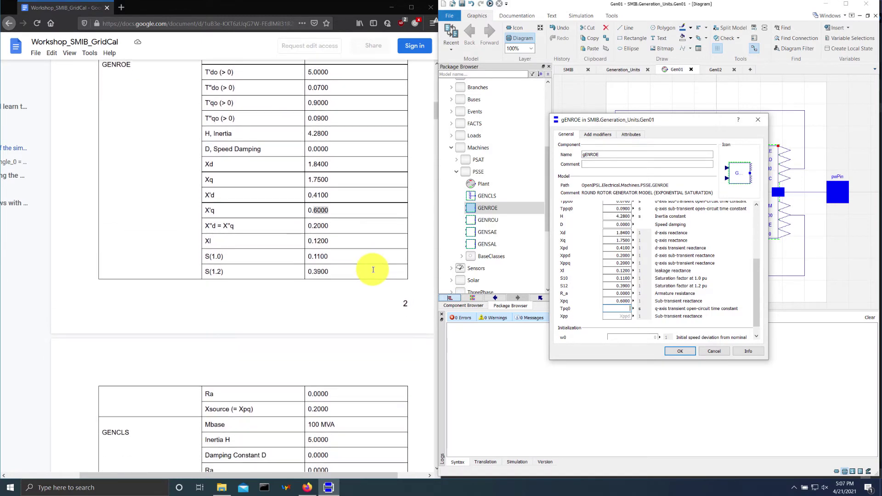
double_click(324, 142)
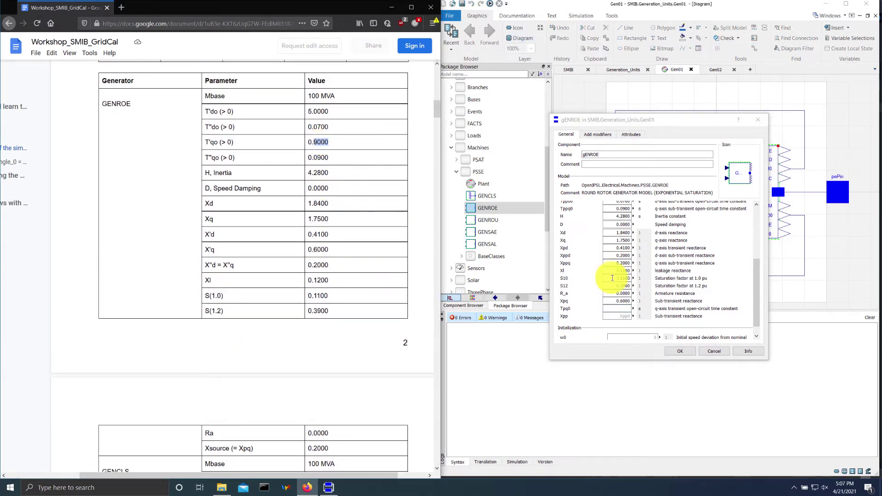
left_click(622, 308)
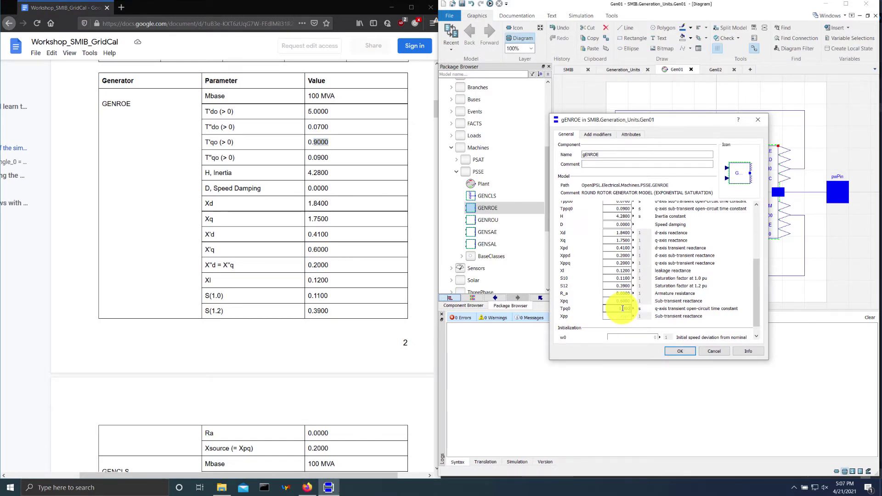
type("0.9000")
Review the entered GENROE values and find the machine parameter listing under step 11 of the workshop document for comparison.
scroll(619, 321, "down", 1)
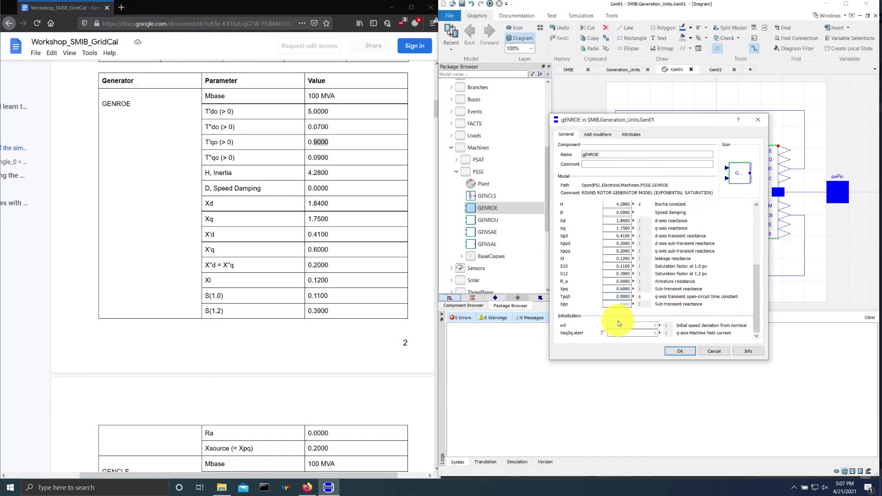
scroll(618, 321, "up", 3)
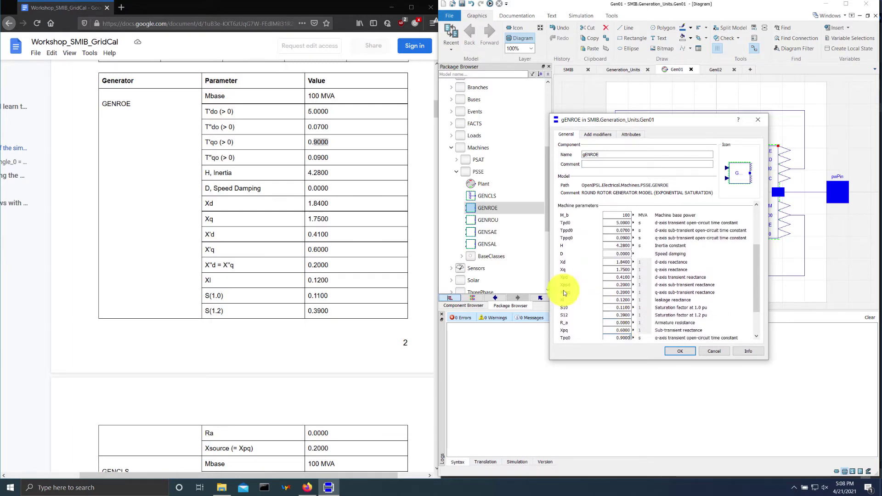
left_click(334, 145)
scroll(333, 147, "down", 20)
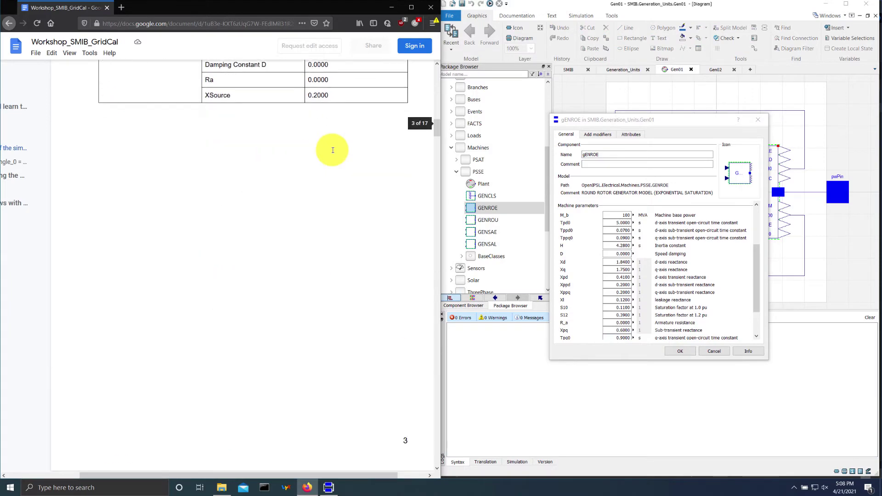
scroll(333, 150, "down", 20)
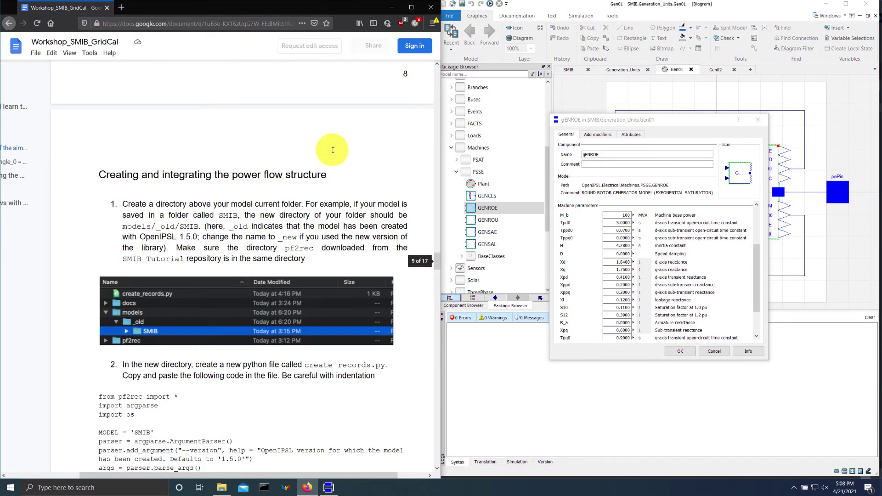
scroll(333, 151, "down", 12)
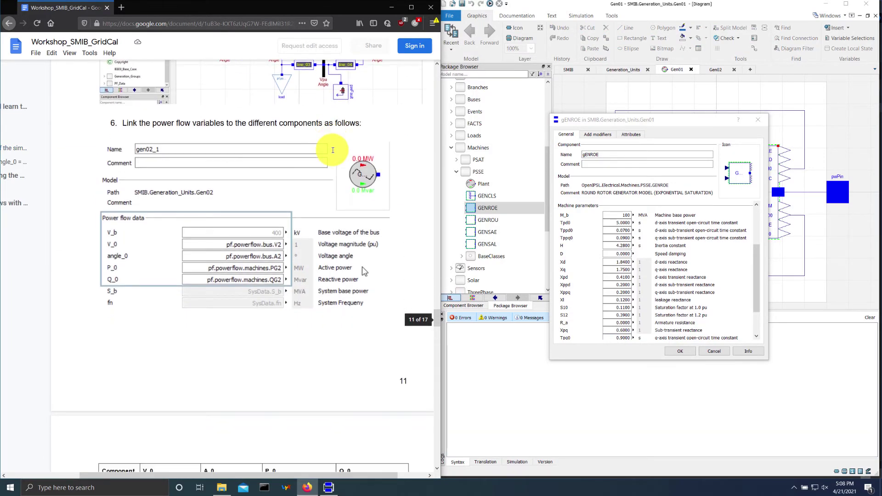
scroll(333, 150, "down", 8)
scroll(332, 150, "up", 20)
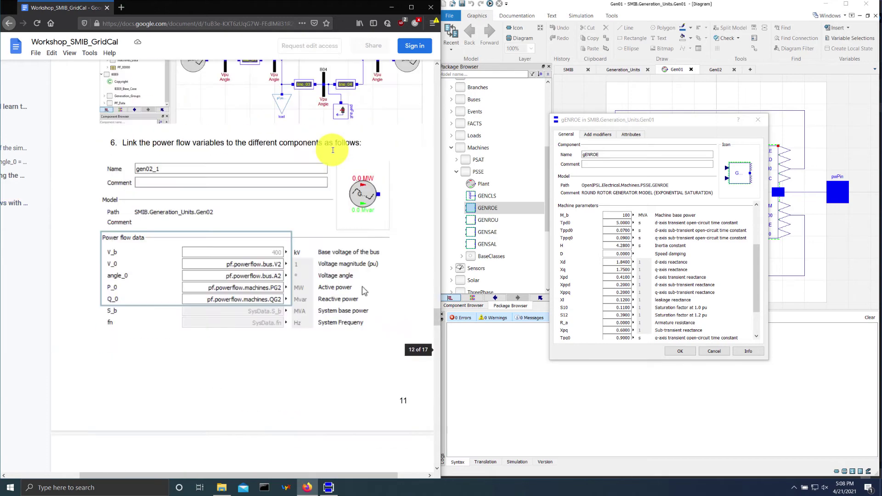
scroll(333, 150, "down", 15)
scroll(333, 150, "up", 3)
scroll(332, 150, "down", 5)
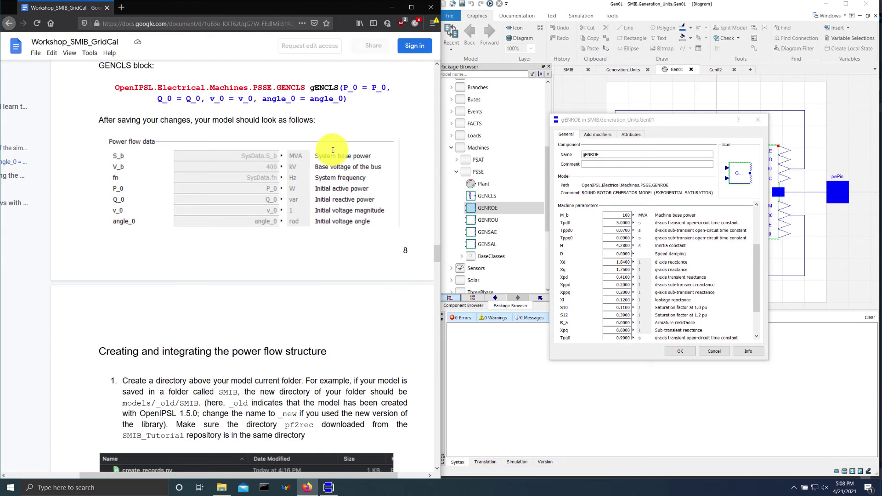
scroll(333, 150, "up", 20)
scroll(332, 150, "up", 6)
scroll(332, 150, "up", 1)
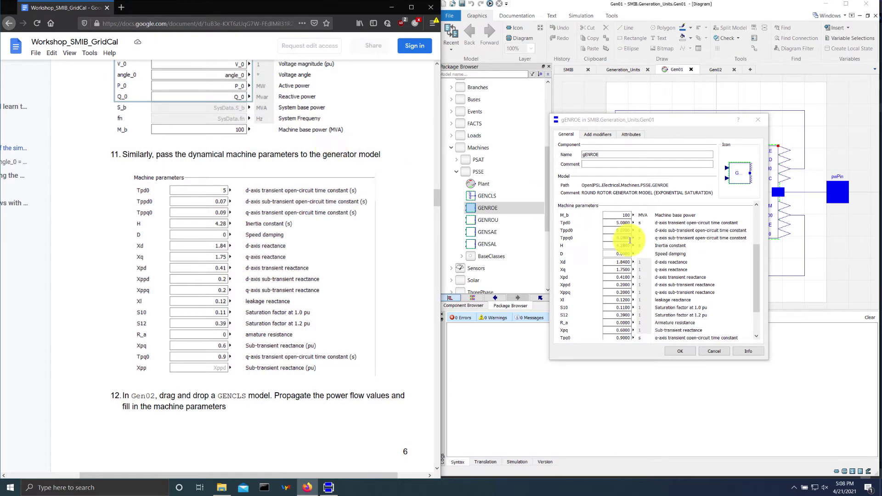
Check the remaining GENROE values against the parameter table near the start of the workshop document and accept the machine parameters.
scroll(620, 253, "down", 2)
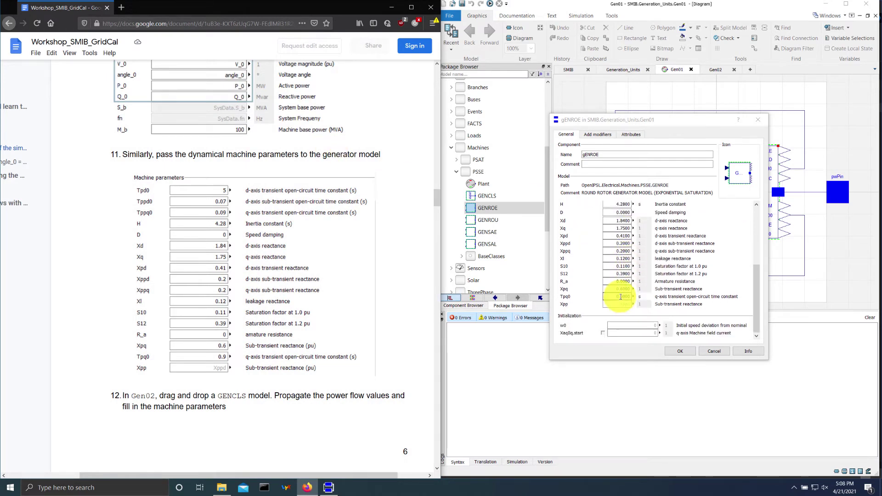
scroll(256, 232, "up", 20)
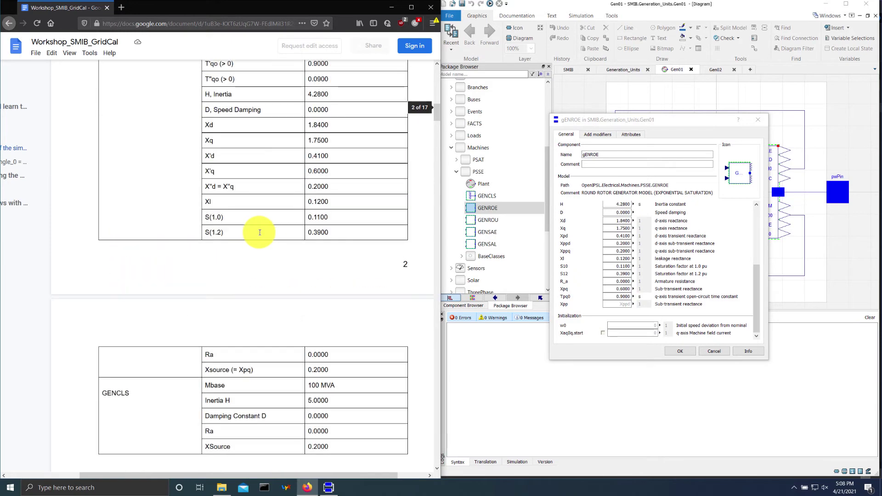
scroll(259, 232, "down", 1)
left_click(679, 351)
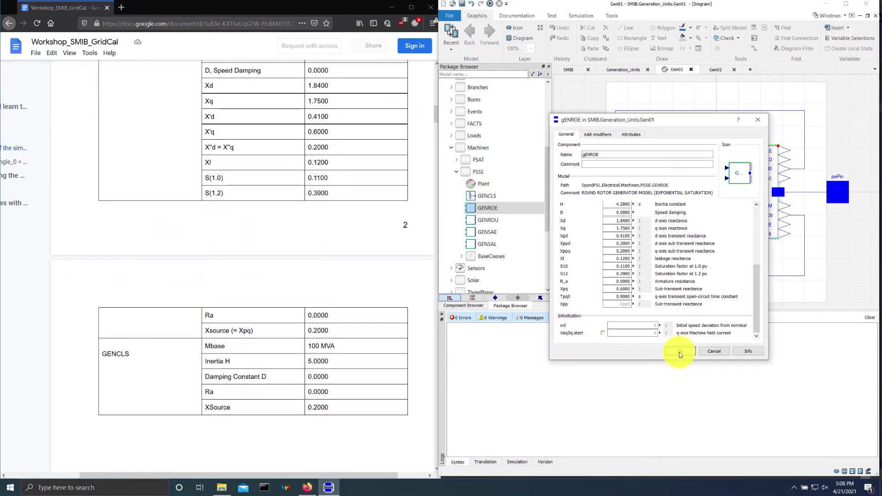
Propagate the GENROE power flow data by setting P_0, Q_0, v_0 and angle_0 to the Gen01 parameters P_0, Q_0, v_0 and angle_0.
double_click(724, 179)
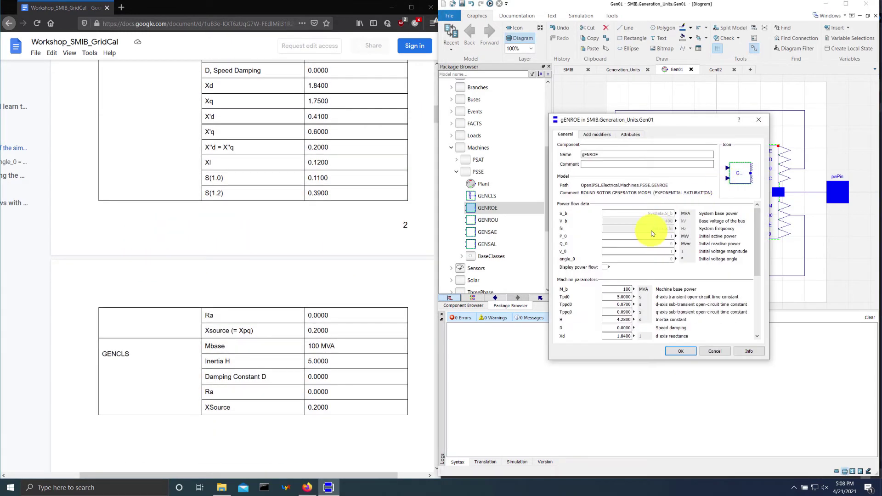
scroll(668, 305, "down", 5)
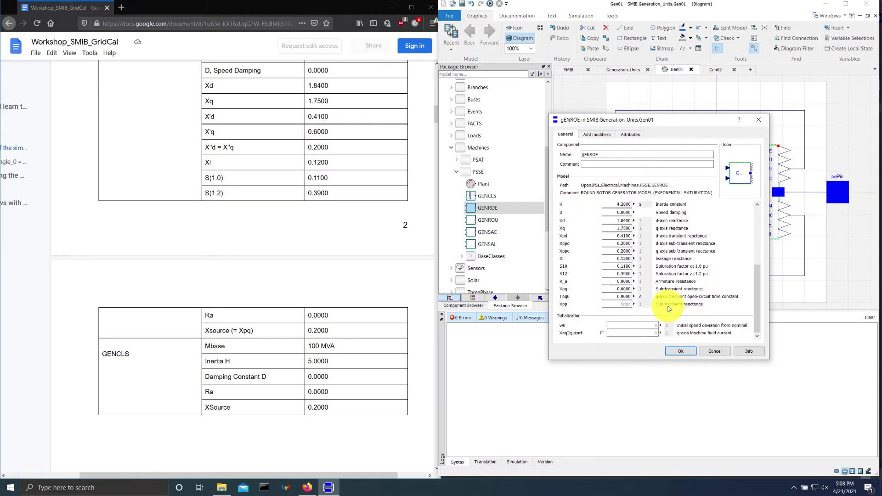
scroll(668, 305, "up", 4)
scroll(655, 264, "up", 1)
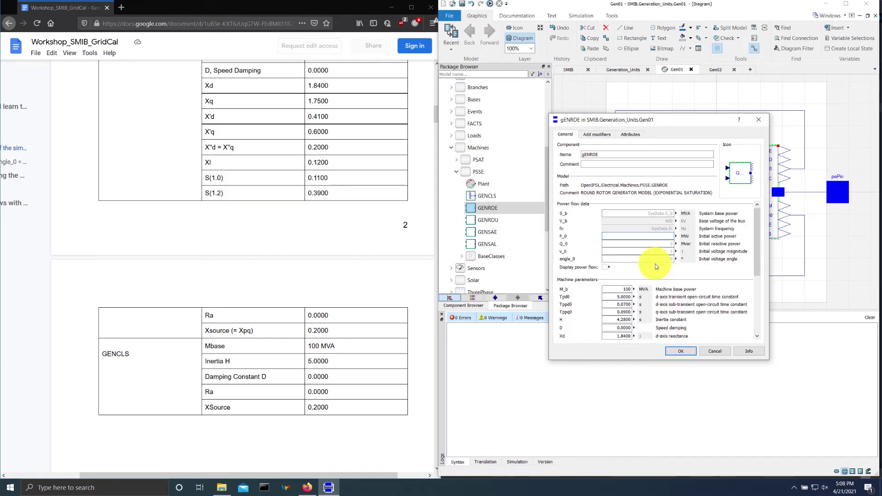
left_click(643, 236)
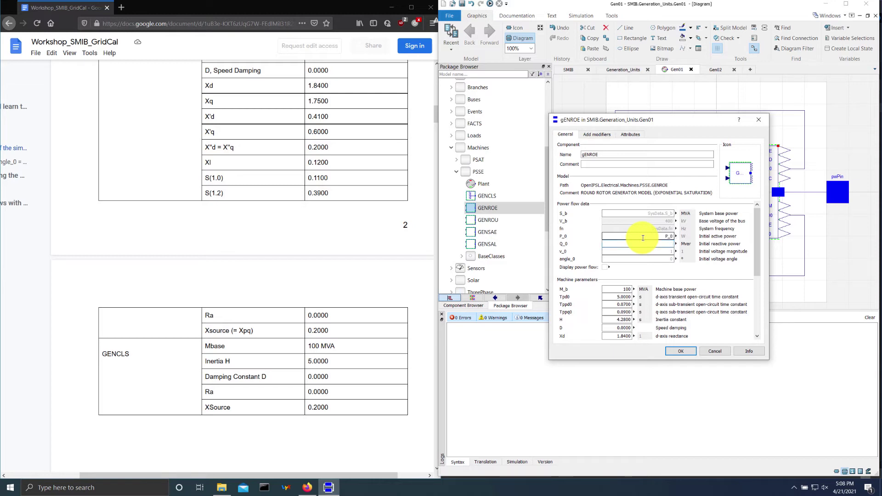
type("Q_0")
left_click(671, 252)
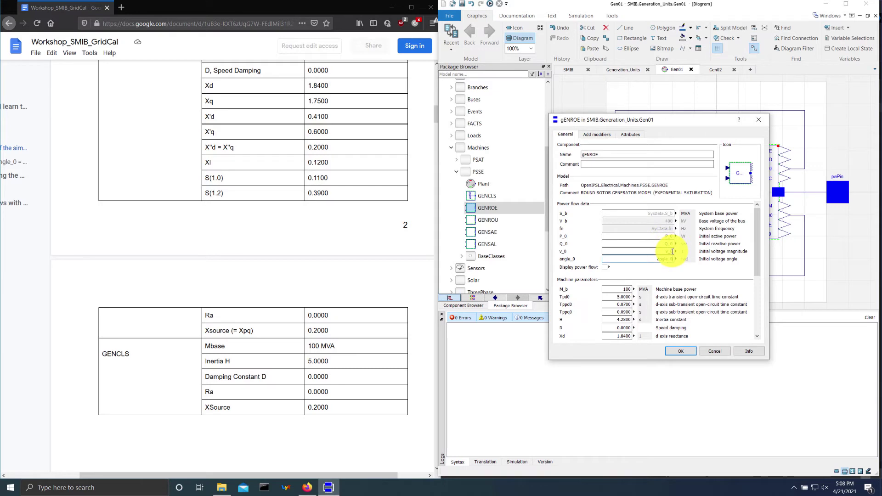
left_click(676, 351)
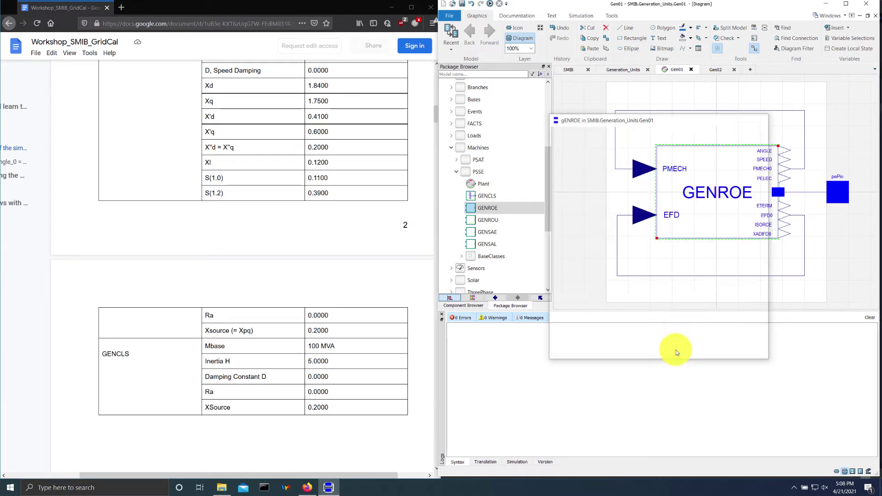
Save the SMIB package as a Modelica directory in the SMIB_Tutorial folder under Documents > Dymola.
key("ctrl+s")
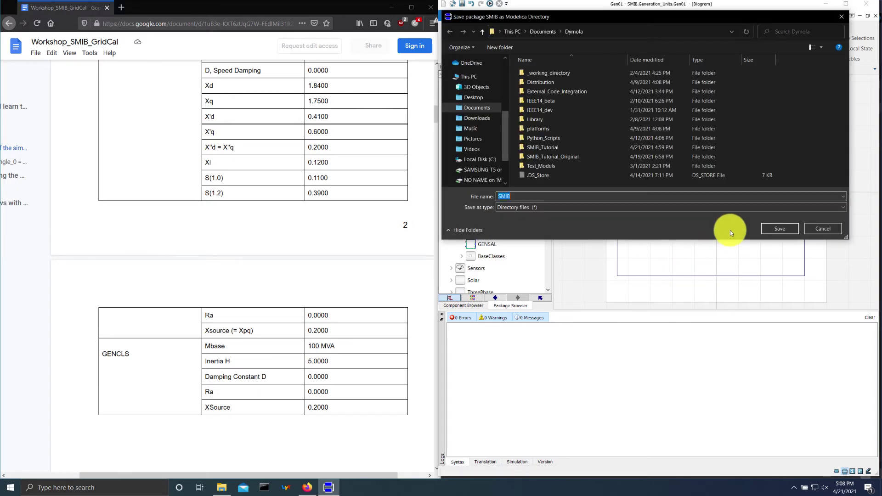
double_click(583, 147)
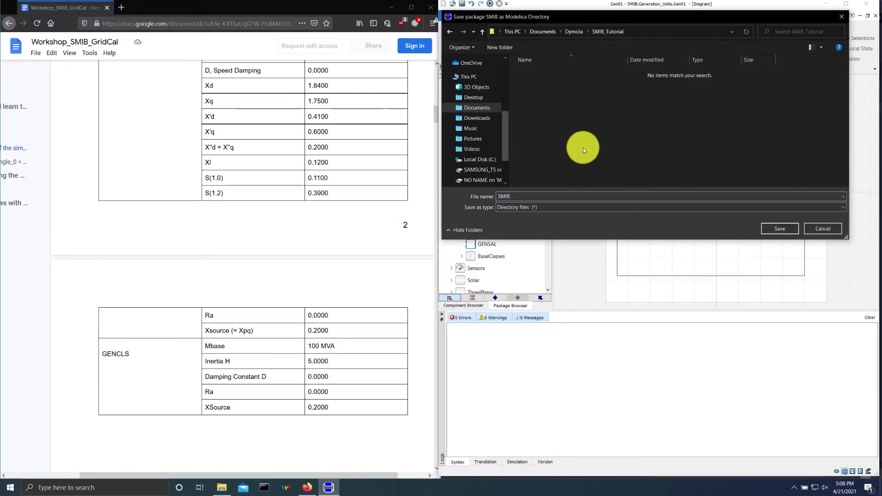
left_click(769, 228)
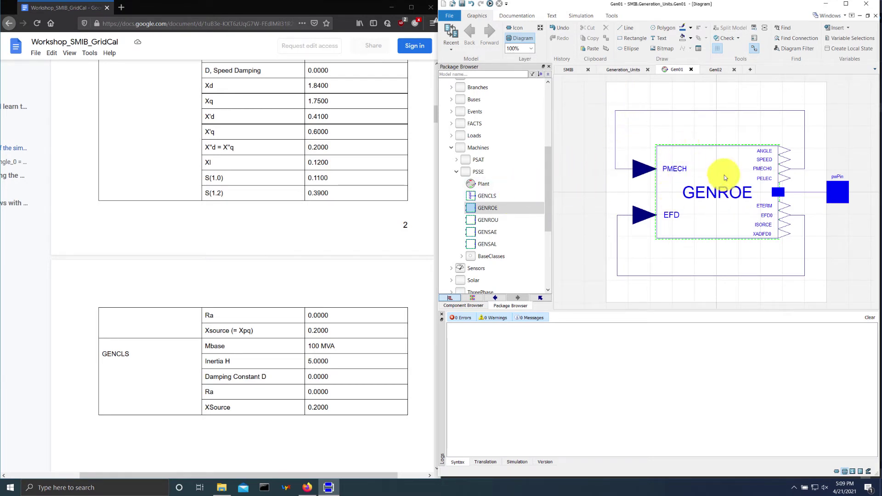
Open the Gen02 model from Generation_Units and display its Modelica text.
left_click(456, 172)
scroll(459, 207, "down", 2)
double_click(478, 286)
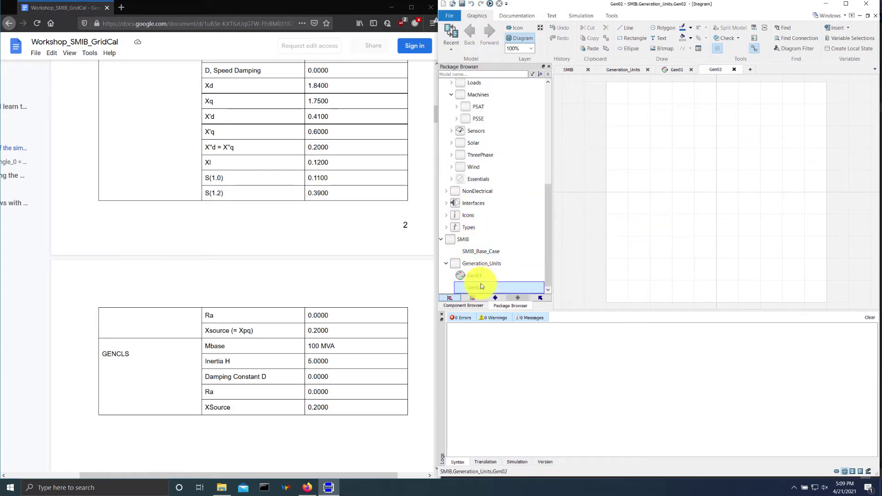
left_click(581, 15)
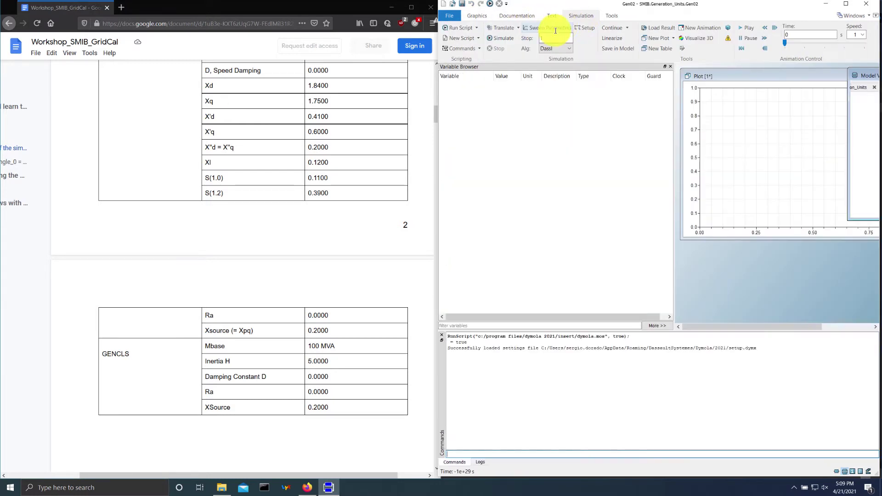
left_click(507, 16)
left_click(550, 16)
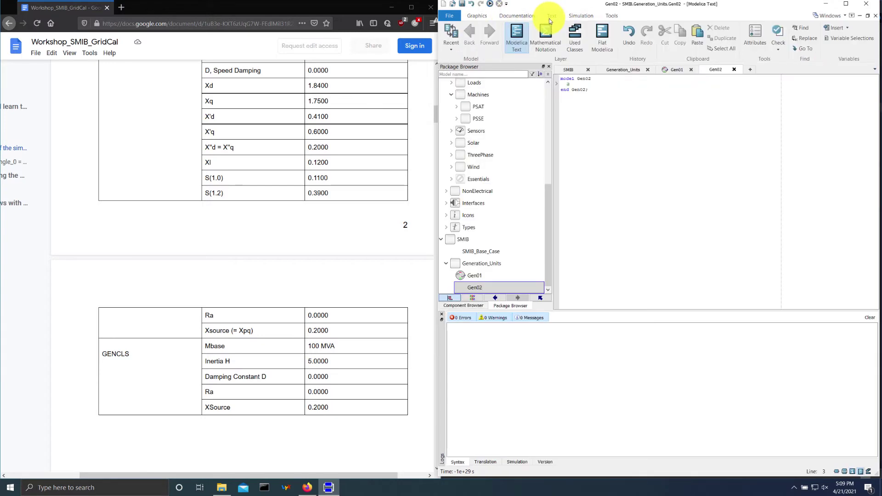
scroll(599, 81, "up", 4, "ctrl")
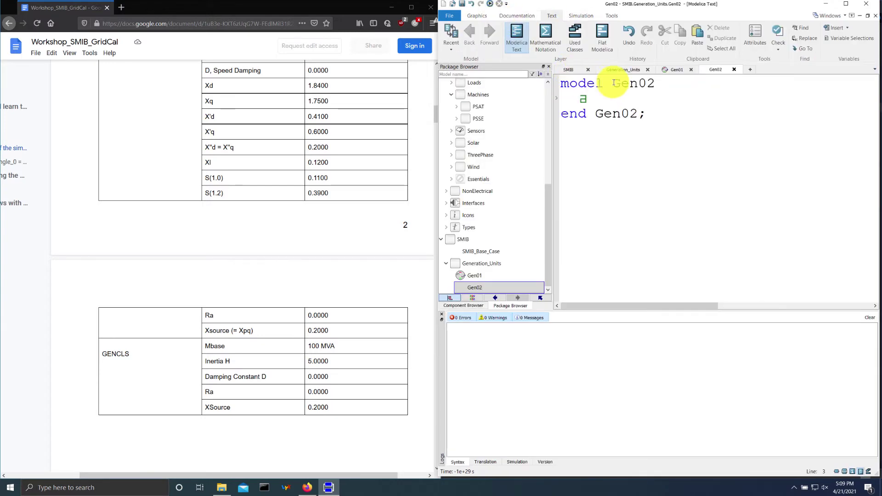
Add the line "extends OpenIPSL.Interfaces.Generator;" directly below the model Gen02 declaration and save.
left_click(656, 82)
key("Return")
type("extend")
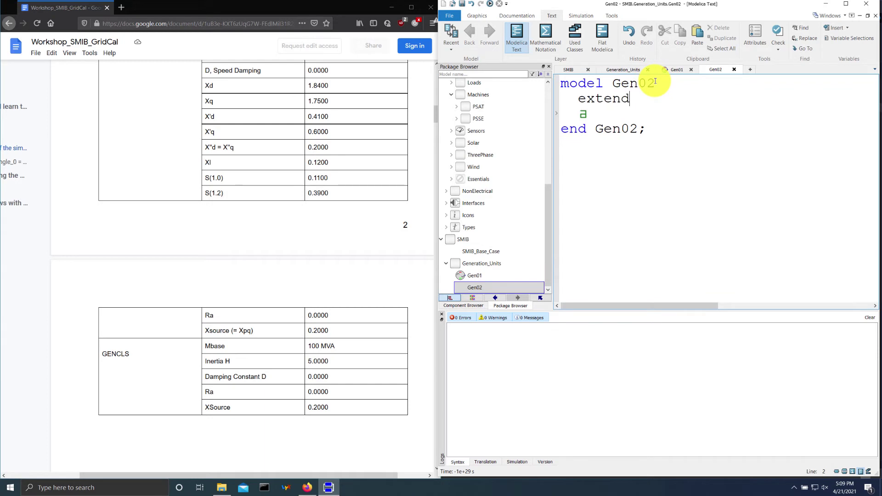
type("s OpenIPSL.")
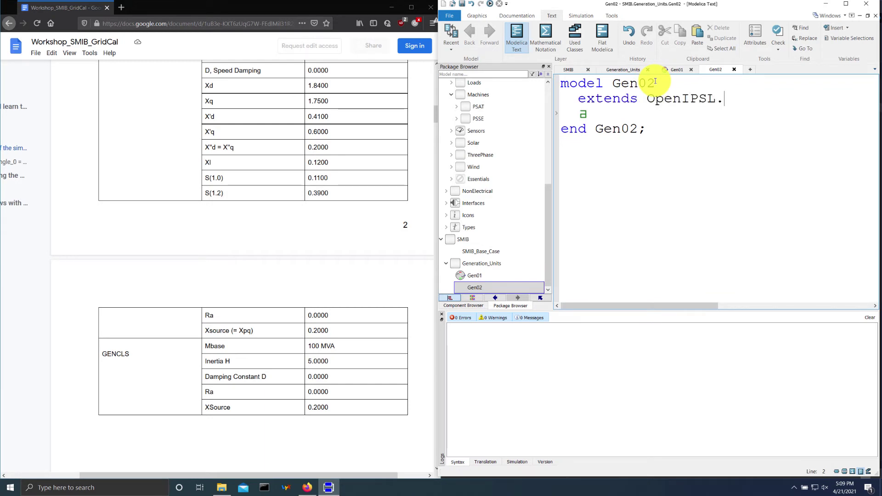
type("Interfaces.Ge")
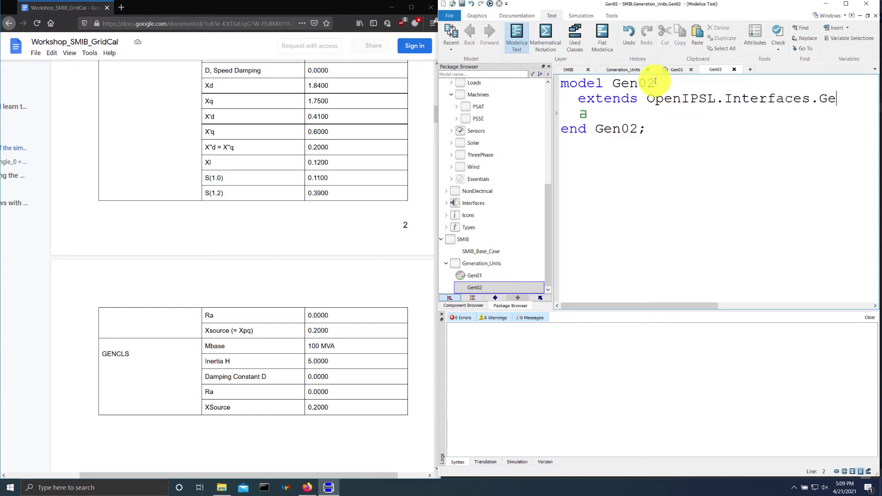
type("nerator;")
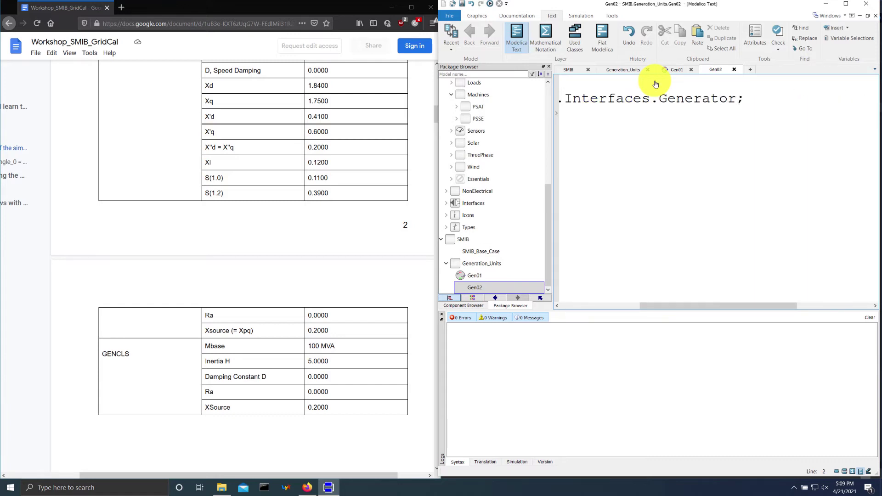
key("ctrl+s")
left_click(689, 255)
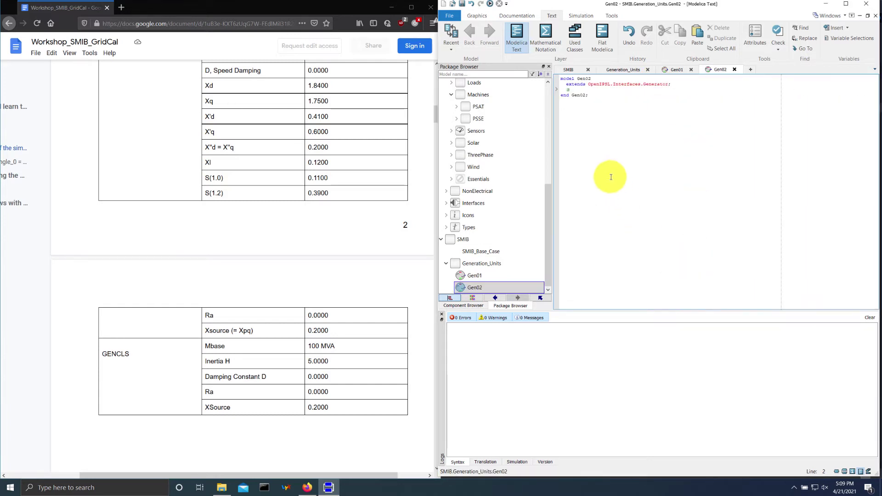
scroll(592, 114, "up", 2, "ctrl")
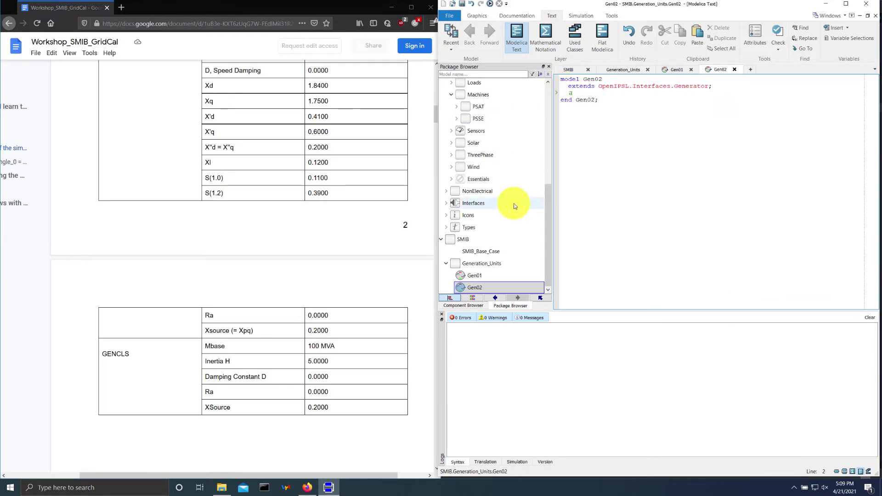
Place an enlarged GENCLS machine from OpenIPSL's PSSE machines in the Gen02 diagram and connect its pin to pwPin.
left_click(506, 251)
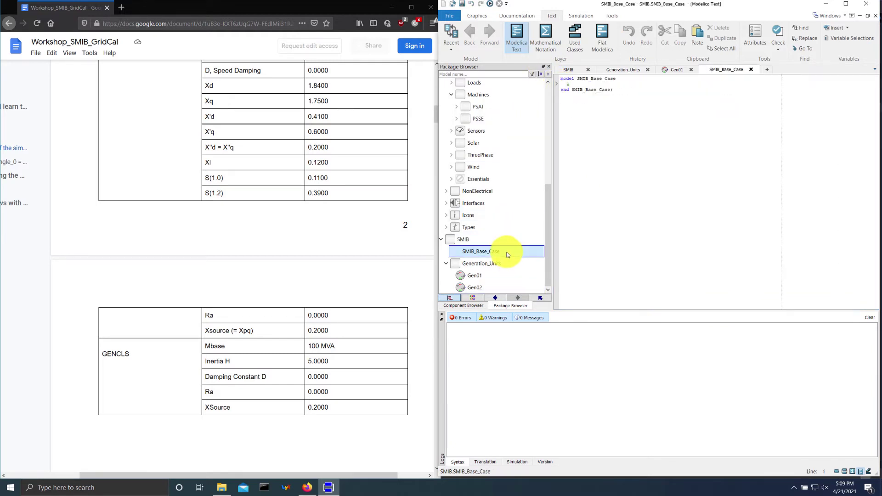
left_click(500, 288)
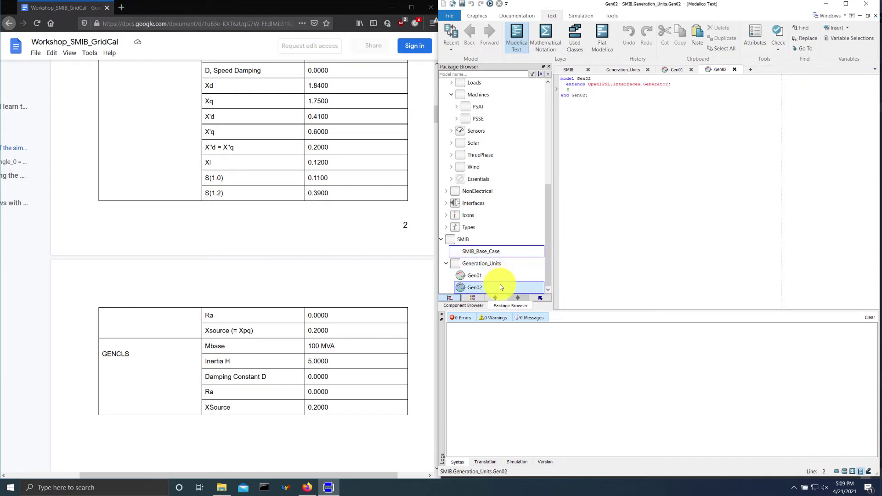
left_click(477, 14)
scroll(490, 152, "up", 3)
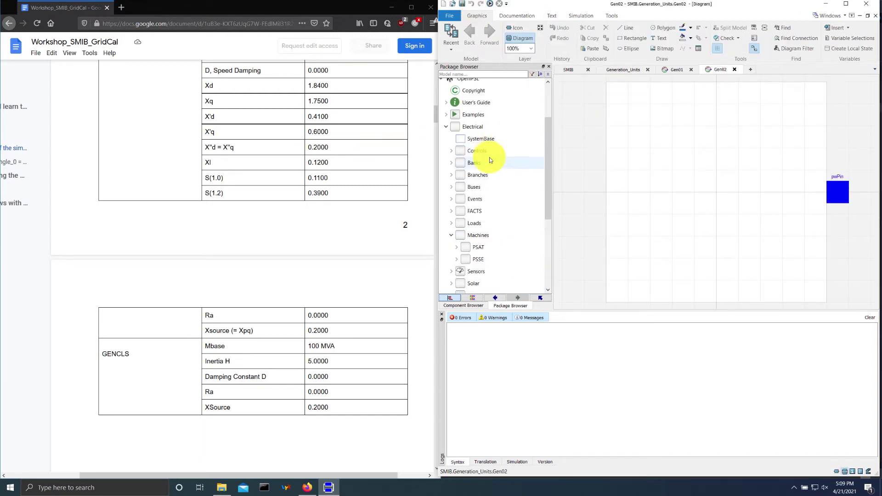
left_click(456, 224)
scroll(464, 219, "down", 1)
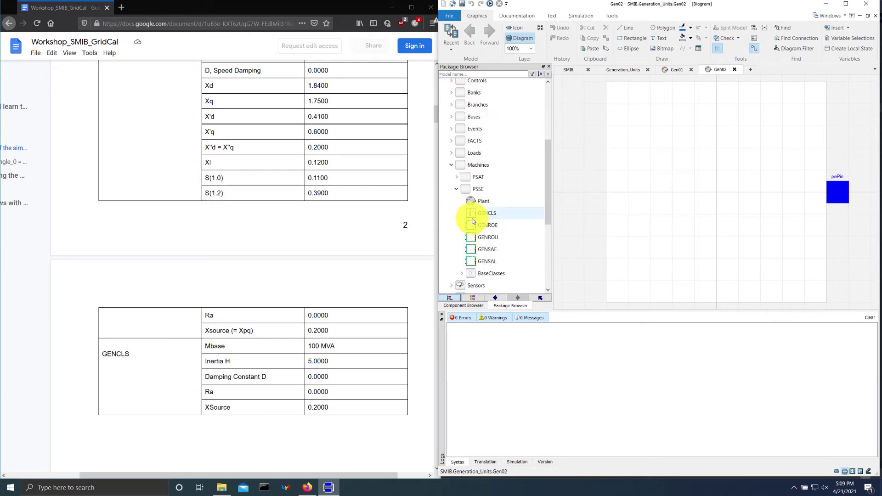
left_click_drag(500, 214, 642, 288)
left_click_drag(669, 246, 700, 203)
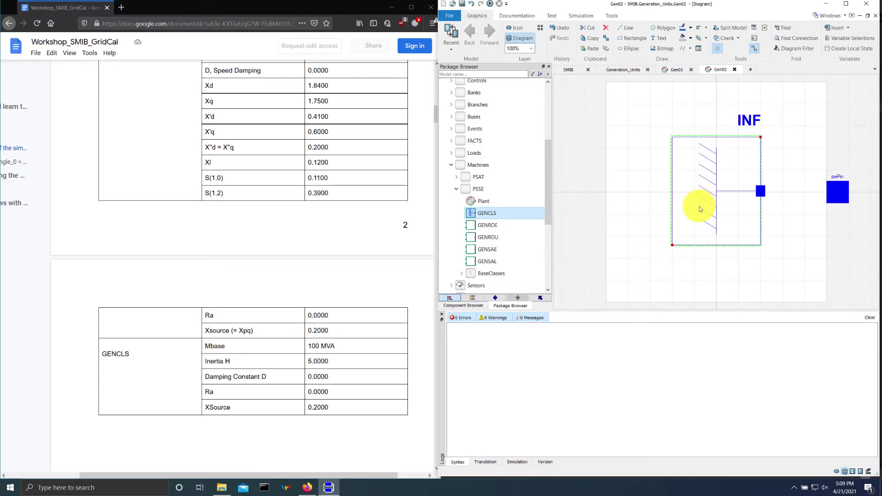
left_click_drag(672, 245, 668, 248)
left_click(761, 192)
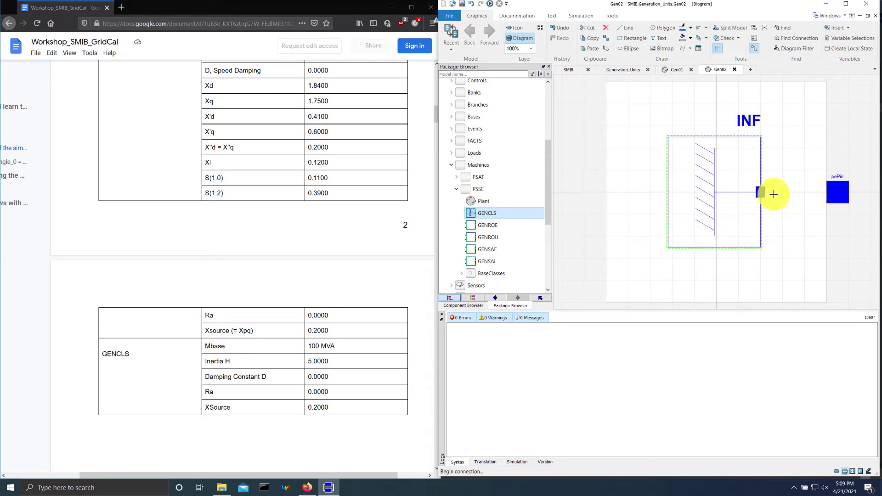
left_click(833, 193)
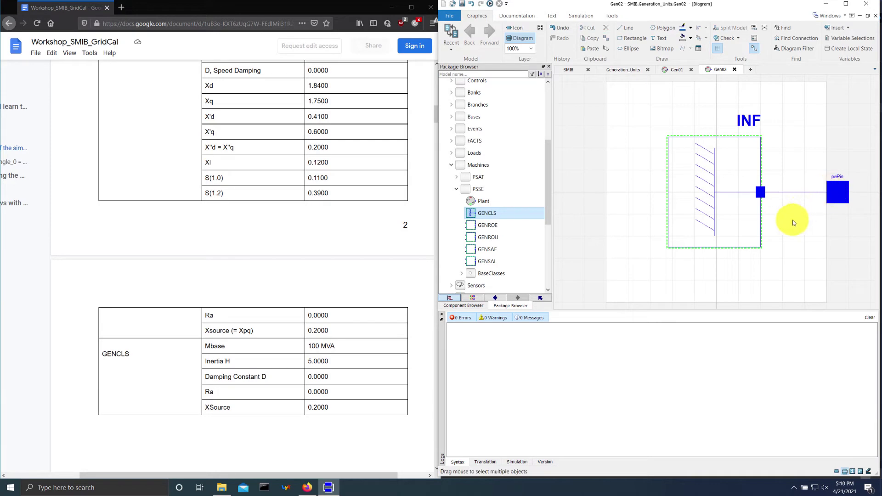
Set the GENCLS machine parameters M_b to 100 MVA, H to 5.0000 s, D and R_a to 0.0000, and X_d to 0.2000.
double_click(707, 191)
scroll(240, 213, "down", 3)
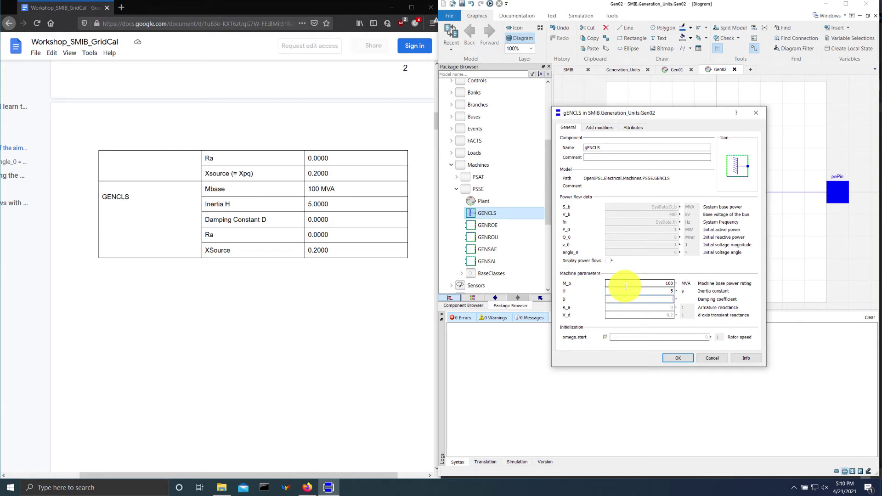
left_click(645, 299)
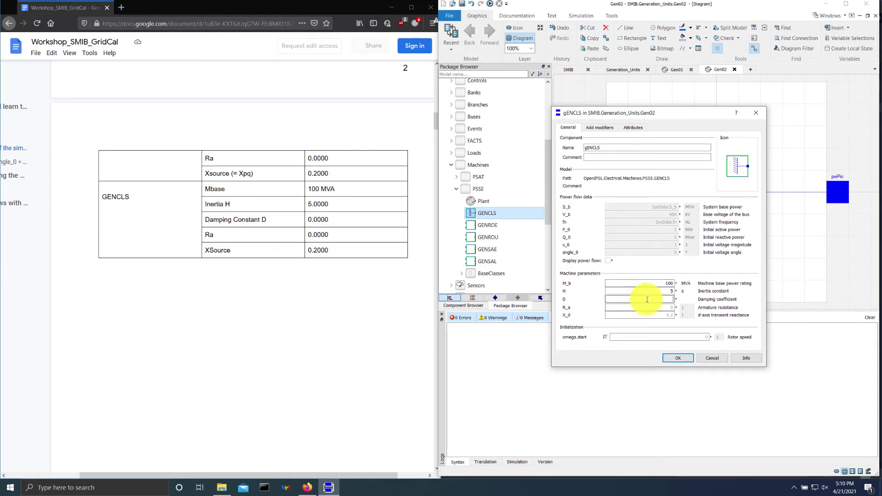
type("0.0")
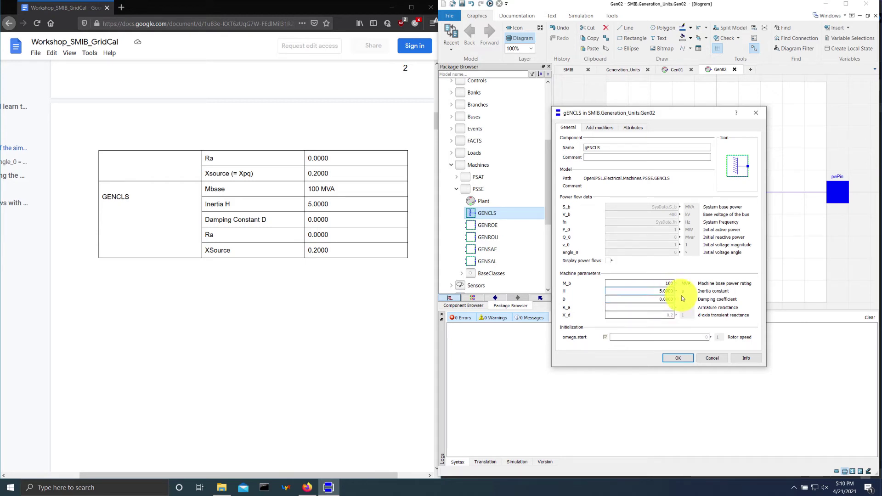
left_click(662, 316)
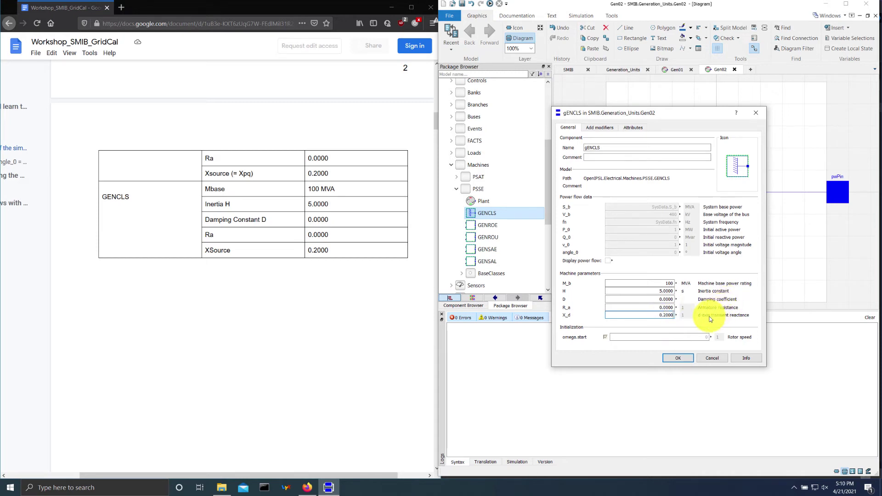
left_click(678, 359)
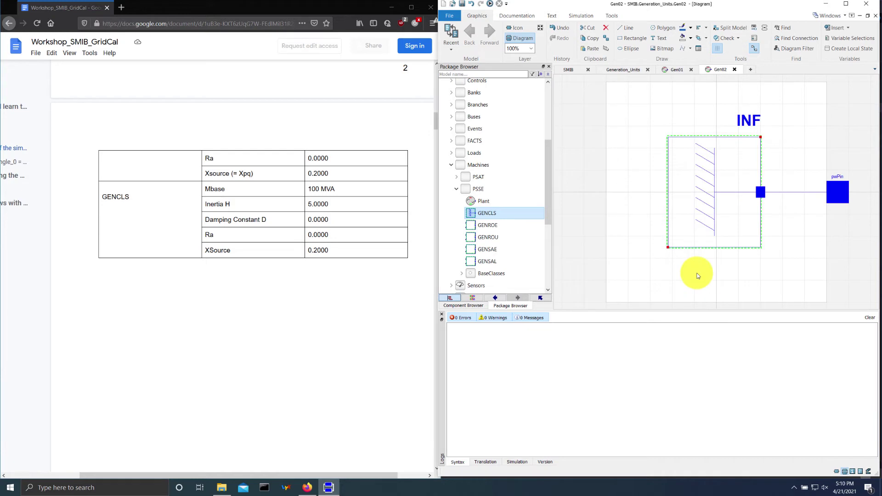
Inspect the GENCLS machine's power flow data in its parameters.
double_click(693, 176)
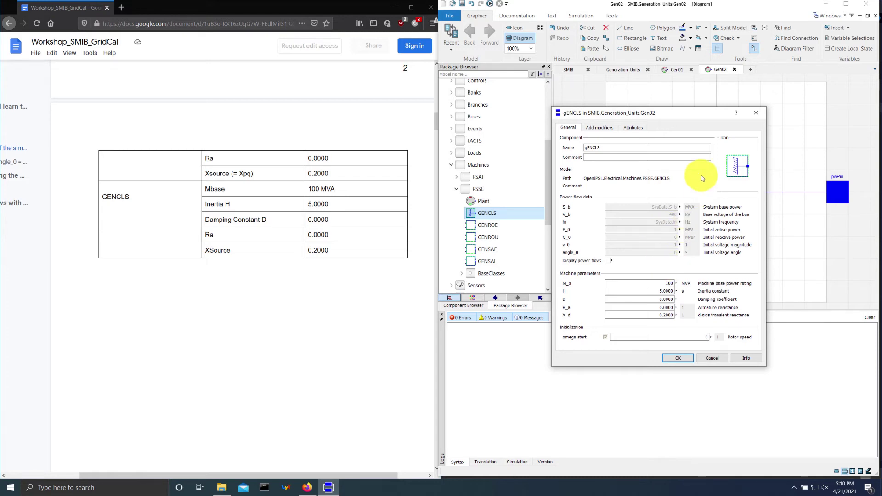
left_click(756, 112)
left_click(719, 120)
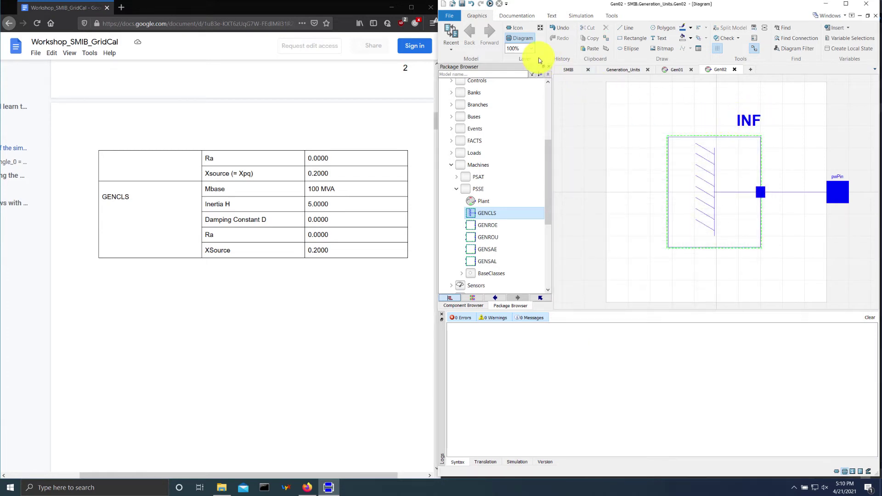
Add the modifier "P_0=P_0," at the start of the gENCLS declaration in Gen02's Modelica text.
left_click(550, 16)
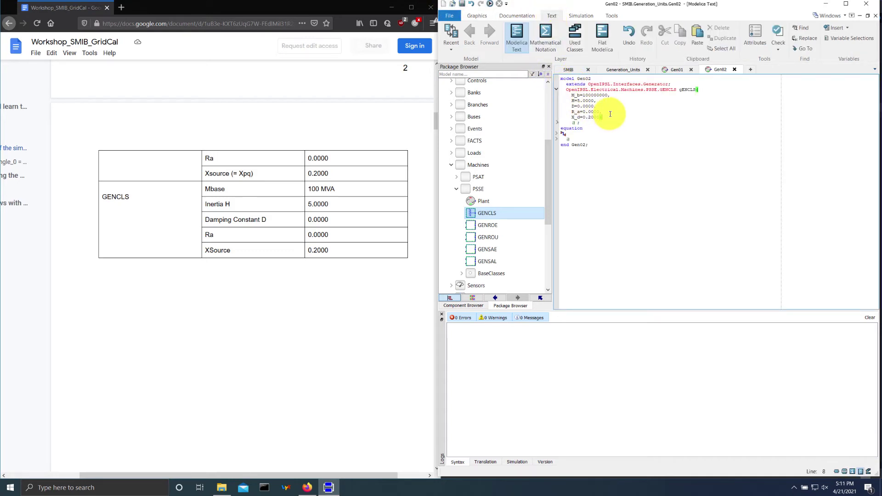
scroll(610, 114, "up", 5)
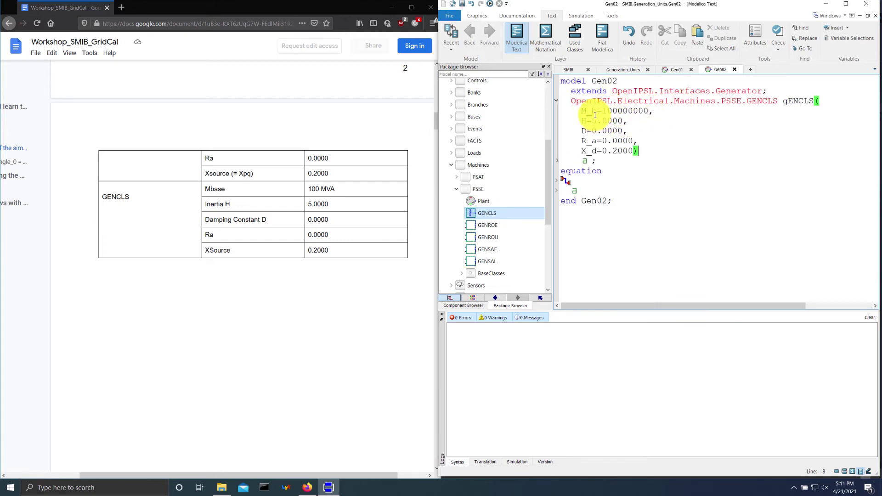
left_click_drag(581, 110, 644, 112)
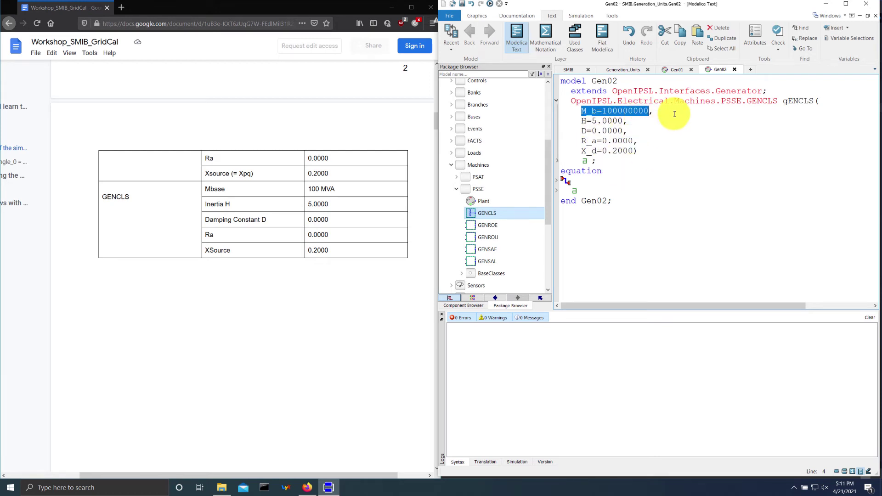
left_click(831, 101)
type("P_0=P_0")
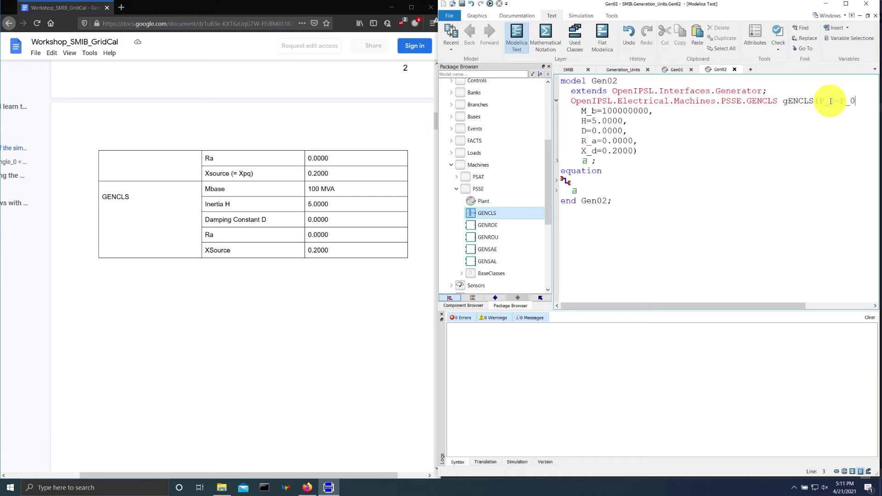
type(";")
key("BackSpace")
type(",")
key("Return")
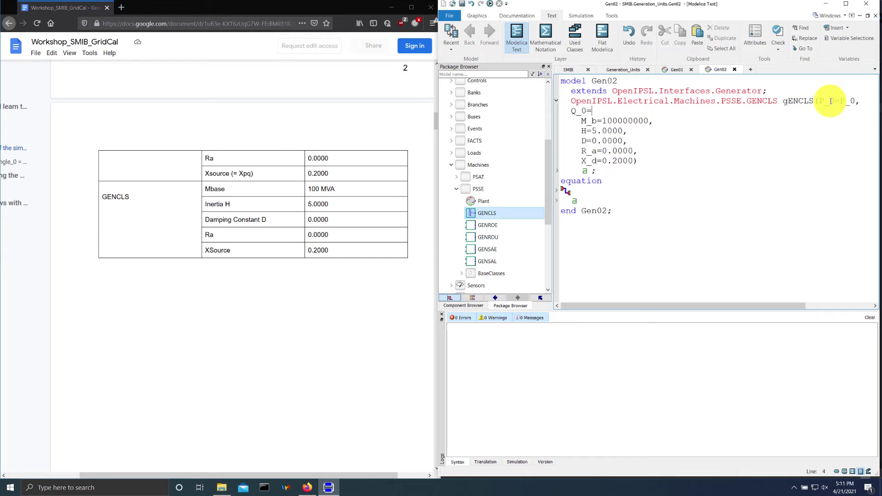
Add the gENCLS modifiers "Q_0=Q_0,", "v_0=v_0," and "angle_0=angle_0," below P_0 and save all models.
type("Q_0=Q_)")
key("Return")
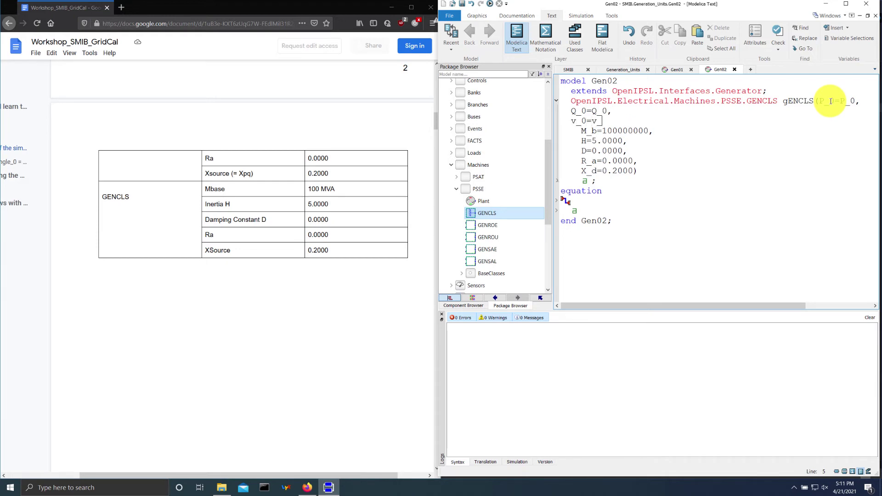
type("v_0=v_0,")
key("Return")
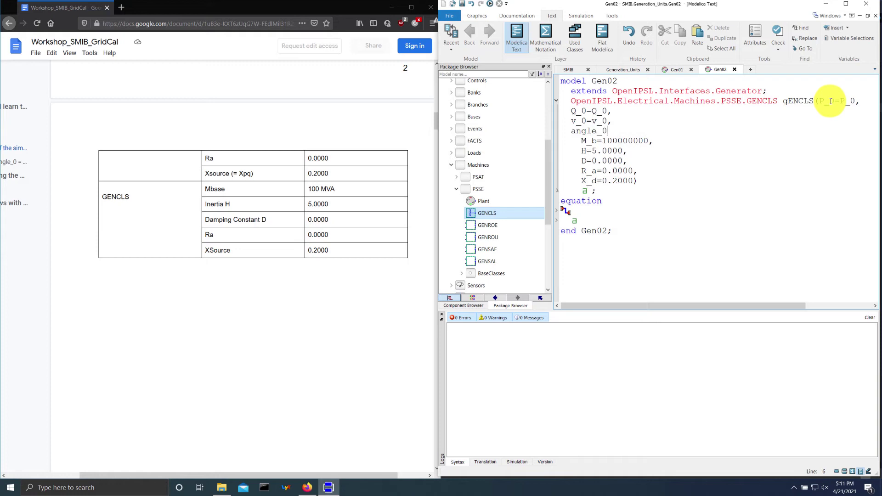
type("angle_0=angle_0,")
key("ctrl+s")
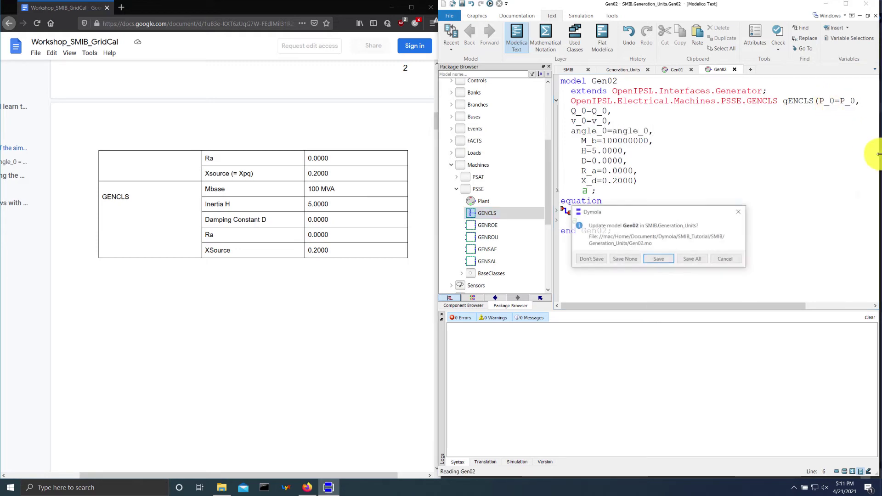
left_click(695, 259)
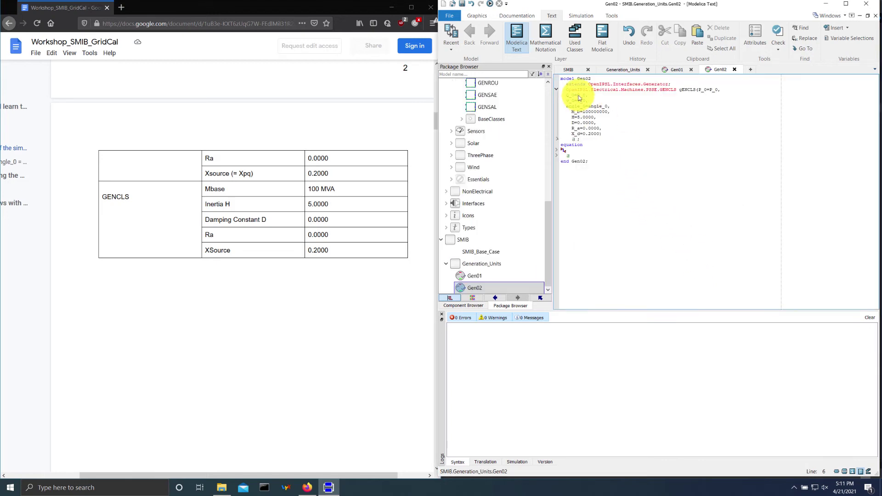
Check the power flow bindings in the GENCLS parameters from the Gen02 diagram, accept them and save Gen02.
left_click(475, 18)
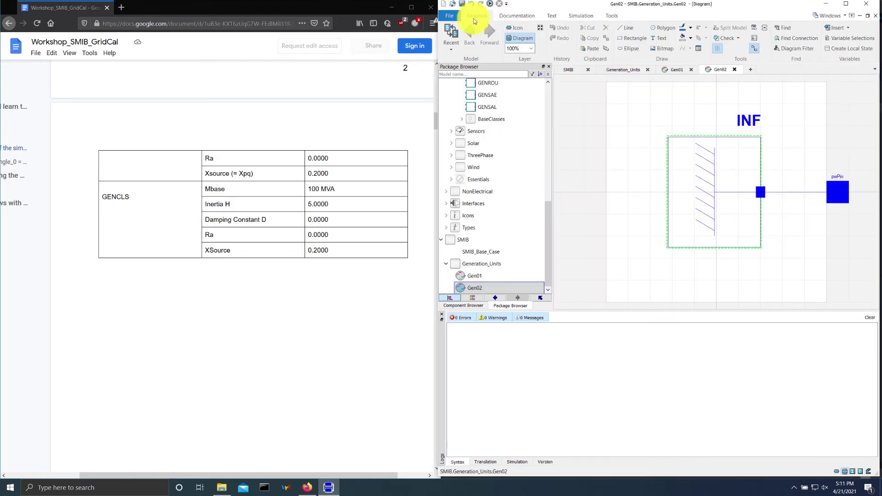
double_click(699, 172)
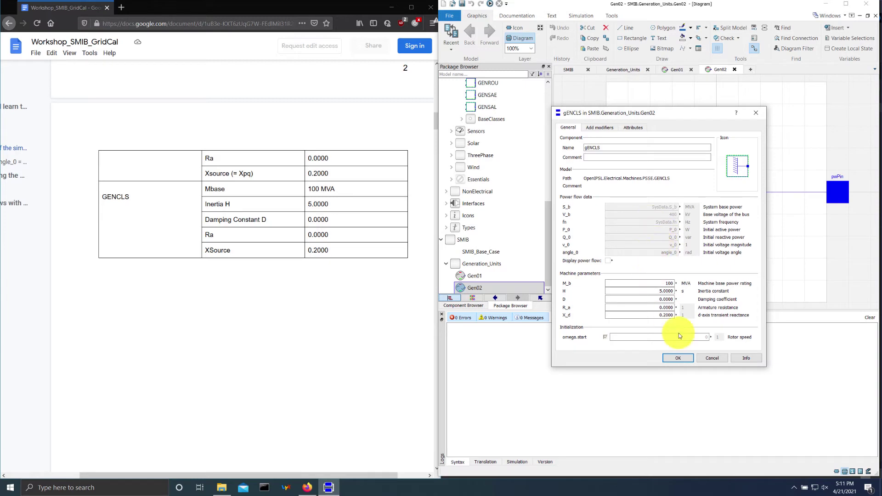
left_click(682, 362)
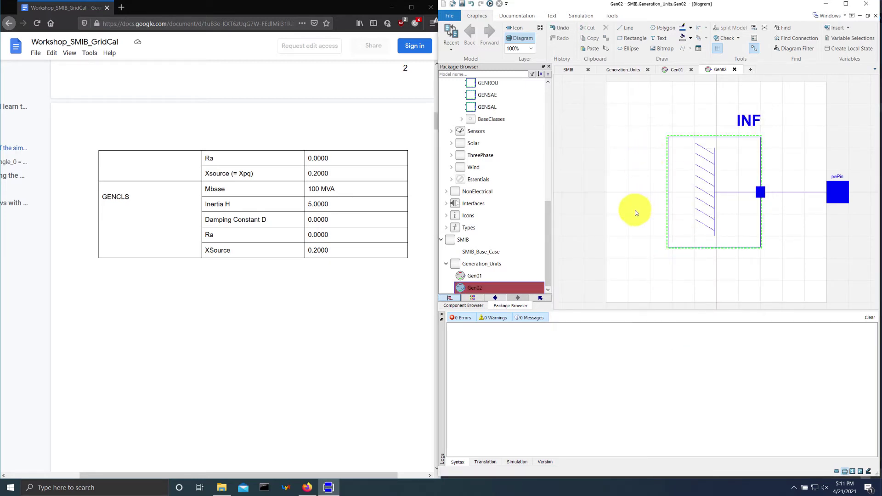
key("ctrl+s")
left_click(660, 259)
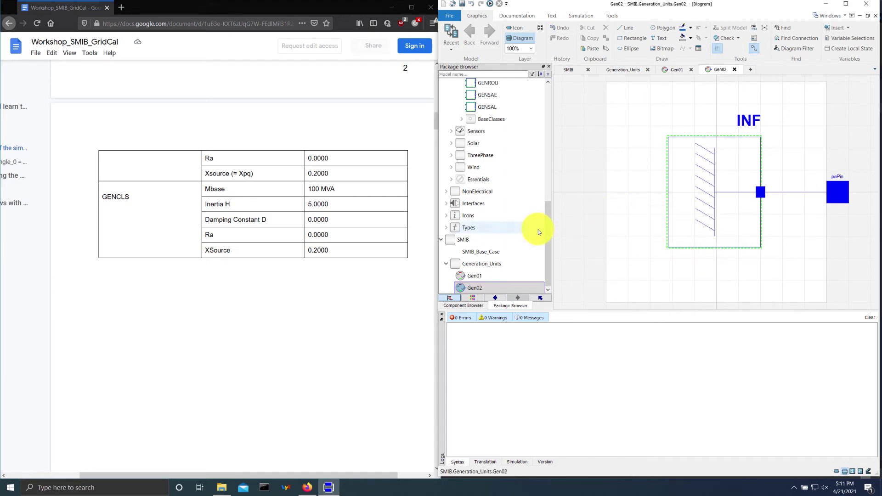
Open SMIB_Base_Case, place Gen01 and Gen02 at opposite sides of its diagram following the workshop schematic, and save all.
double_click(527, 249)
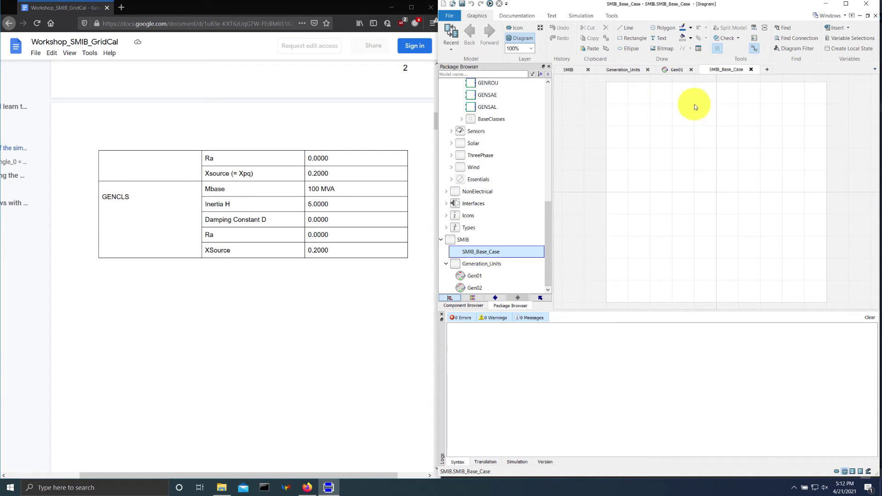
left_click_drag(477, 275, 643, 183)
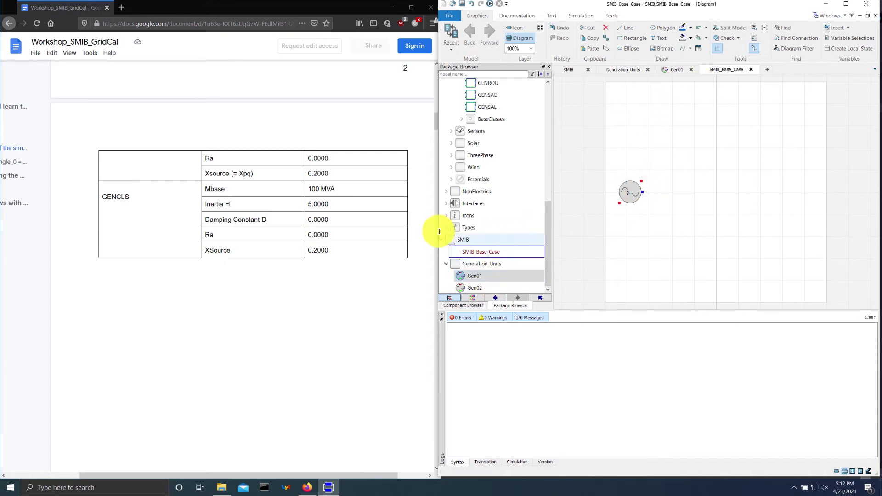
scroll(404, 212, "down", 20)
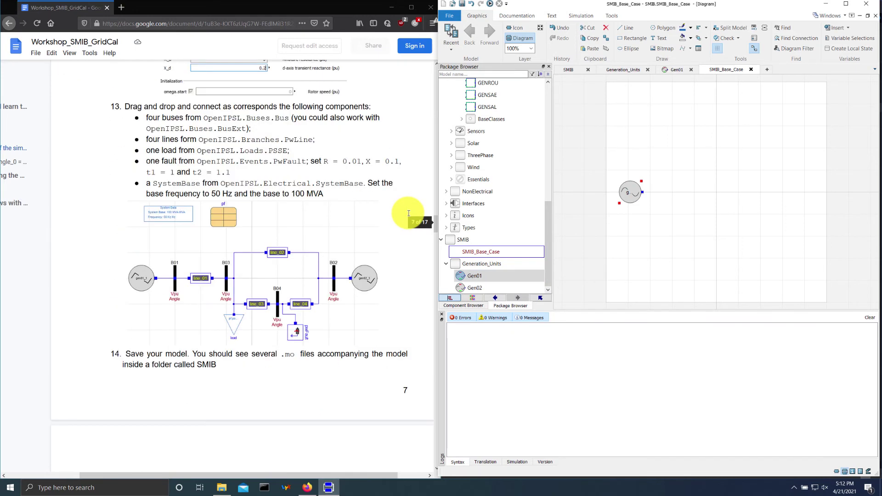
scroll(408, 213, "down", 10)
scroll(409, 213, "up", 10)
scroll(408, 213, "down", 1)
left_click_drag(472, 285, 780, 192)
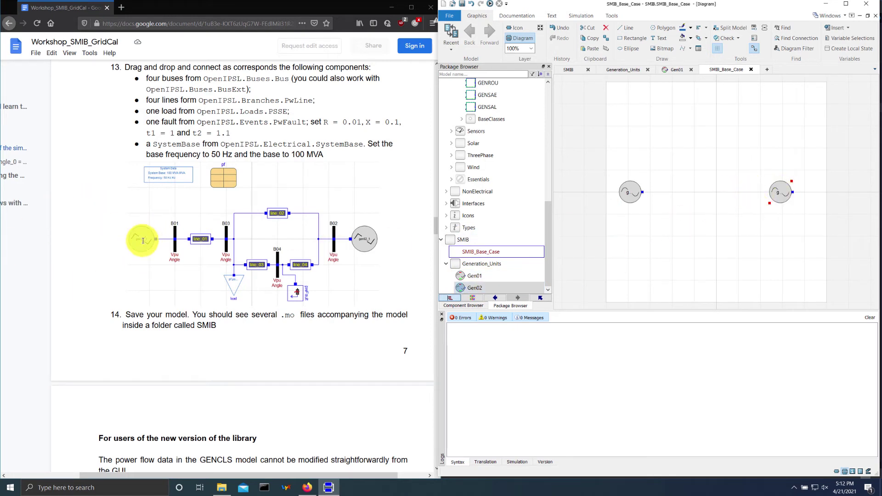
key("ctrl+s")
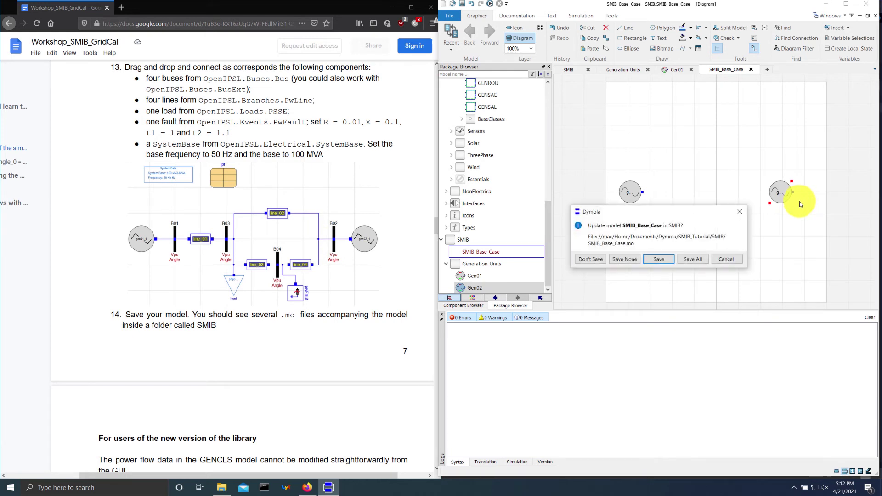
left_click(693, 260)
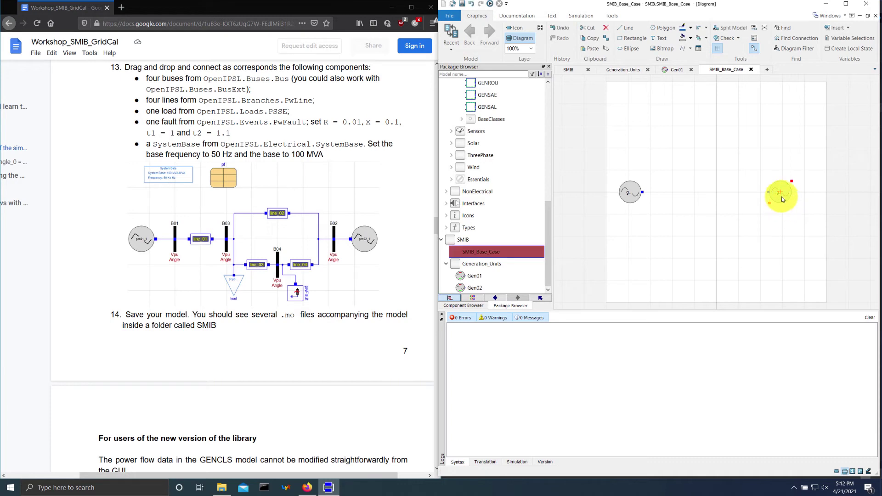
Mirror the Gen02 generator so its pin faces Gen01, and move both generators outward toward the diagram's edges.
left_click_drag(782, 192, 811, 196)
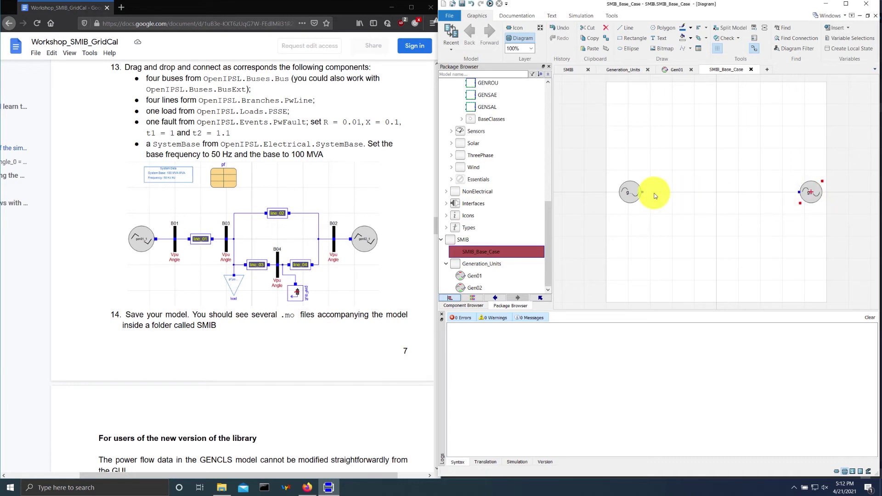
left_click(629, 193)
key("Left")
key("Left")
key("Left")
key("Left")
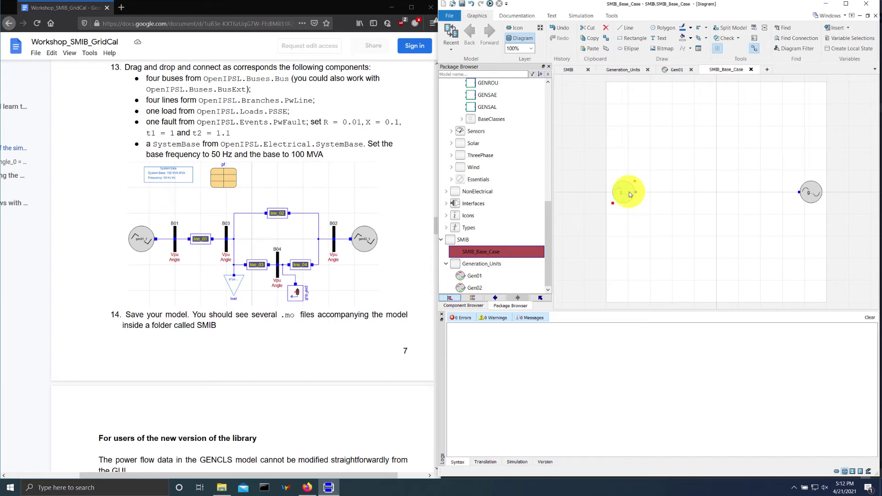
left_click(632, 239)
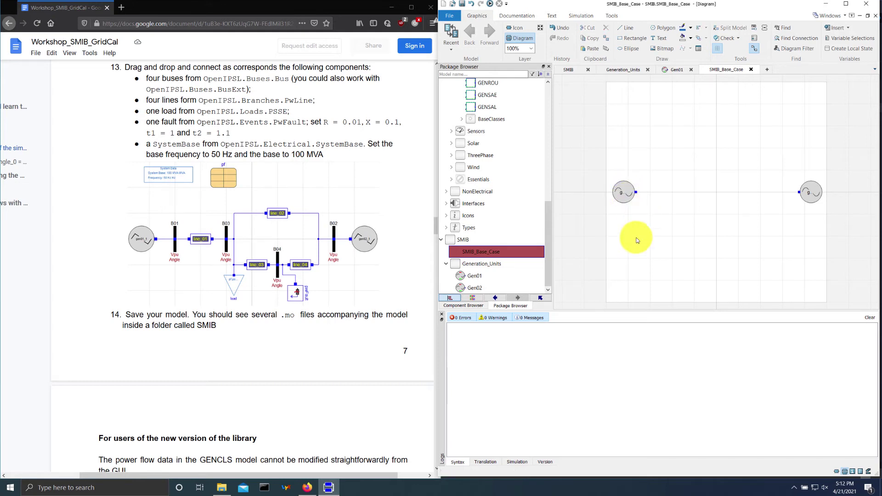
Enable Display power flow for gen01_1 and gen02_1 together in their shared parameters.
right_click(620, 194)
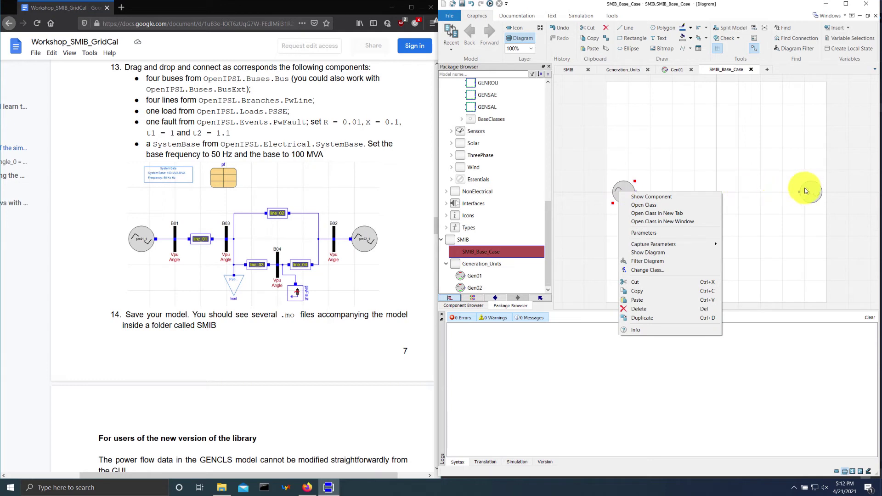
left_click(810, 189, "ctrl")
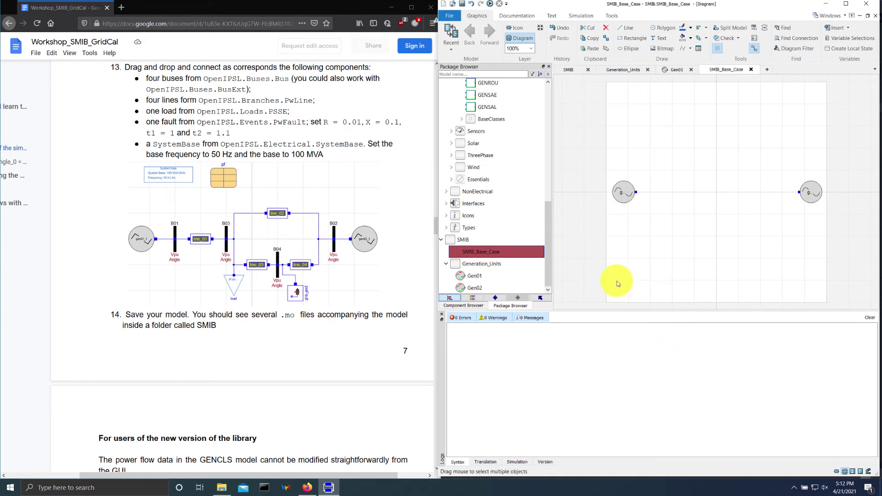
left_click(622, 209)
right_click(622, 188)
left_click(812, 195, "ctrl")
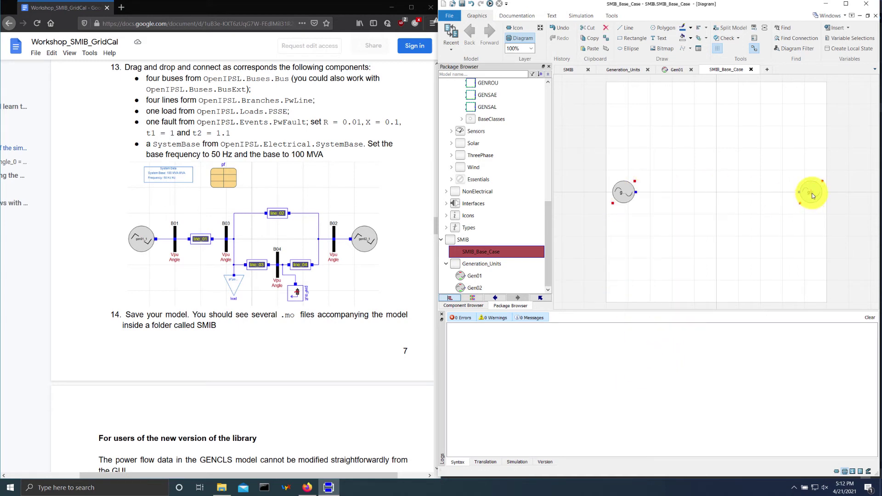
right_click(812, 195)
left_click(811, 235)
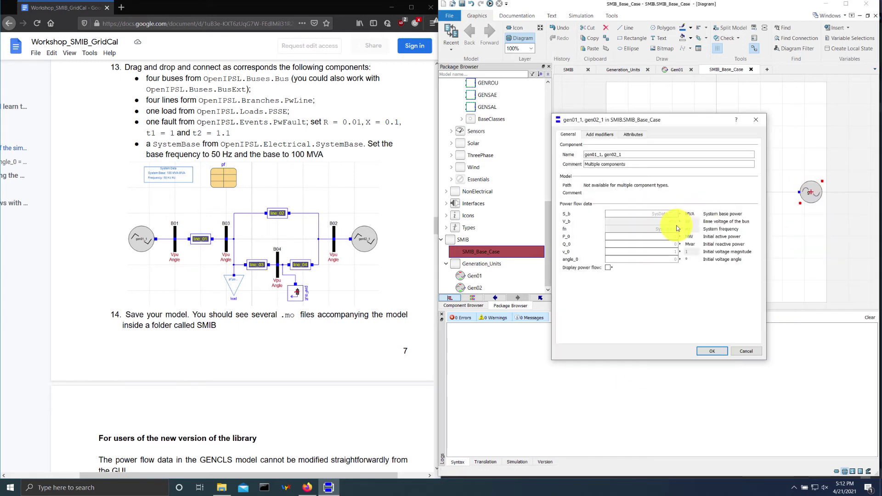
left_click(721, 351)
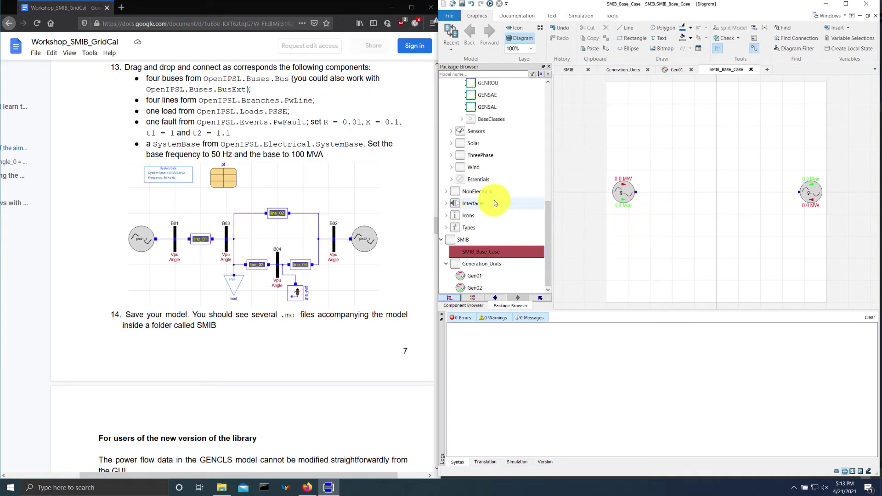
Place three Bus components from OpenIPSL.Electrical.Buses in a row between the generators: two near Gen01 and one beside Gen02.
scroll(521, 179, "up", 1)
scroll(521, 179, "up", 5)
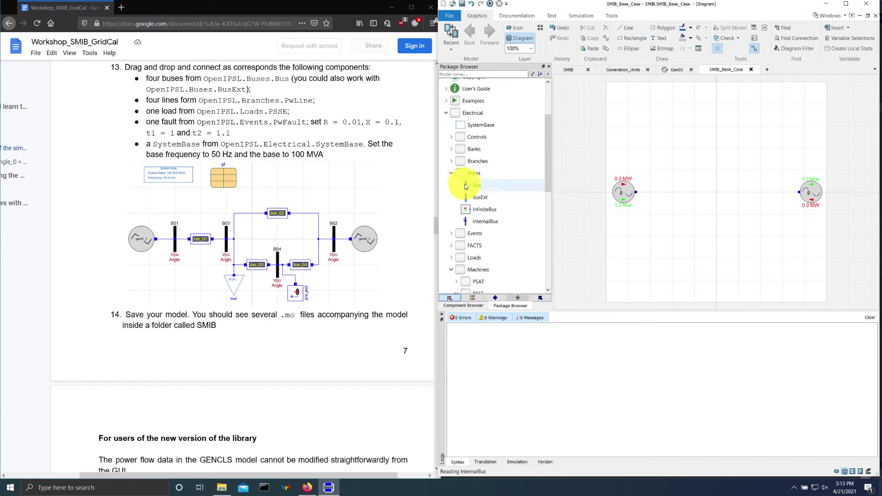
left_click(465, 184)
scroll(457, 173, "up", 2)
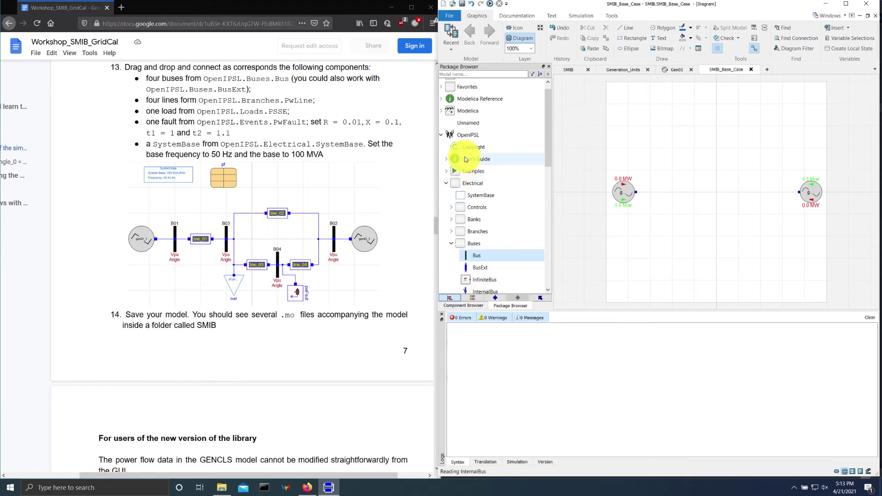
left_click(467, 135)
left_click(478, 182)
left_click(479, 244)
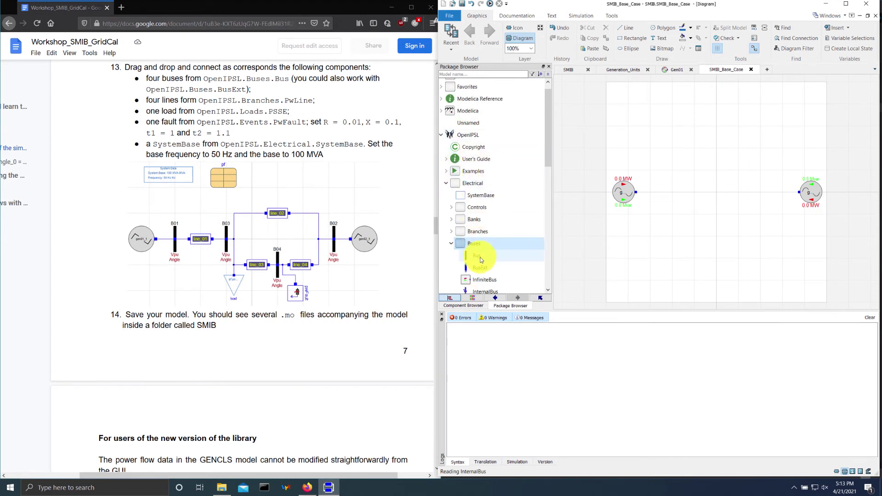
left_click(481, 268)
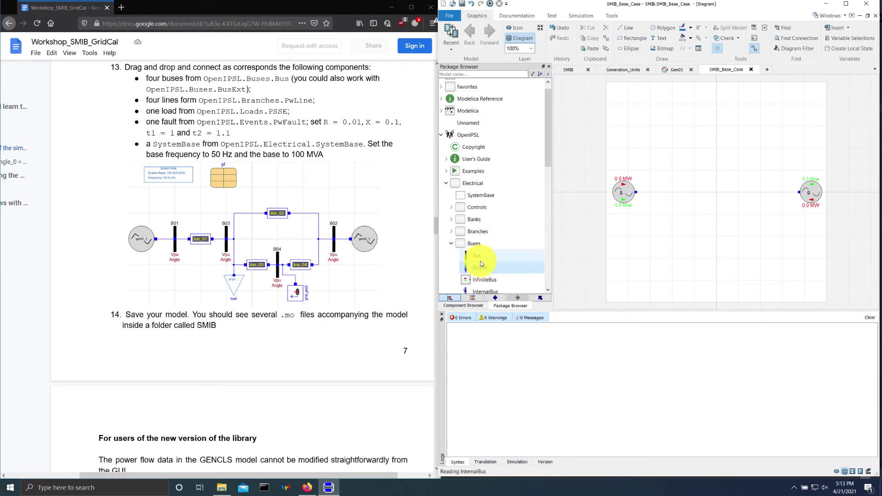
left_click(481, 258)
left_click_drag(480, 258, 669, 195)
left_click_drag(478, 255, 732, 188)
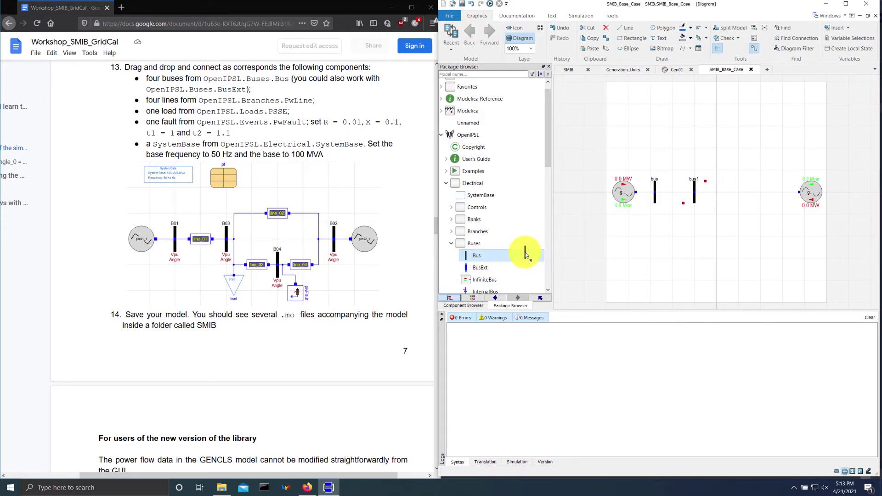
left_click_drag(524, 252, 773, 193)
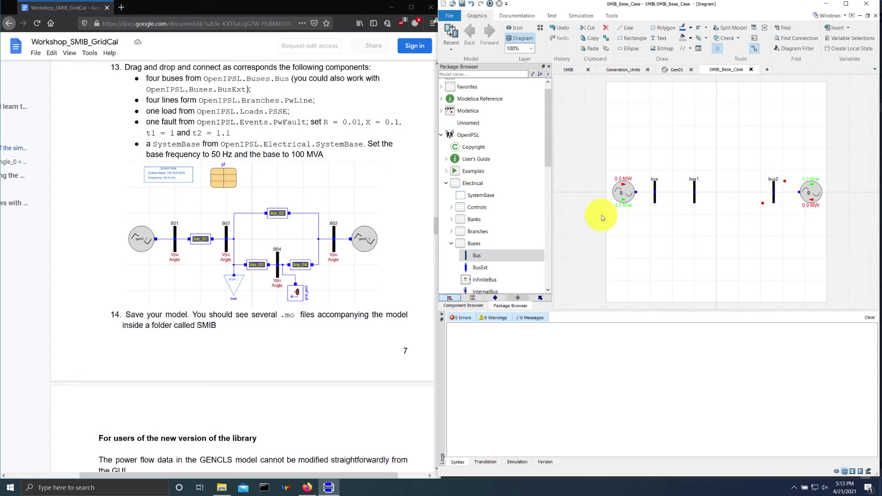
Place a fourth Bus below the row, between B03's position and the bus beside Gen02, and rename the bus next to Gen01 as B01.
left_click_drag(498, 251, 783, 230)
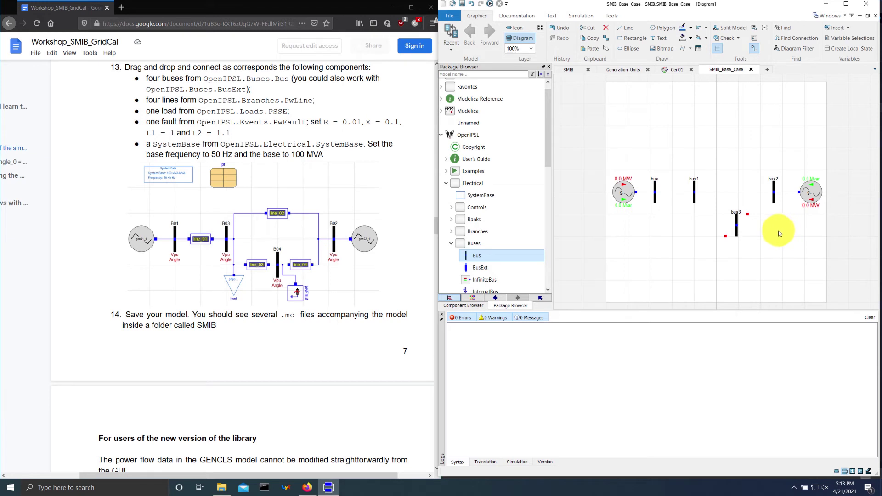
double_click(654, 196)
double_click(607, 153)
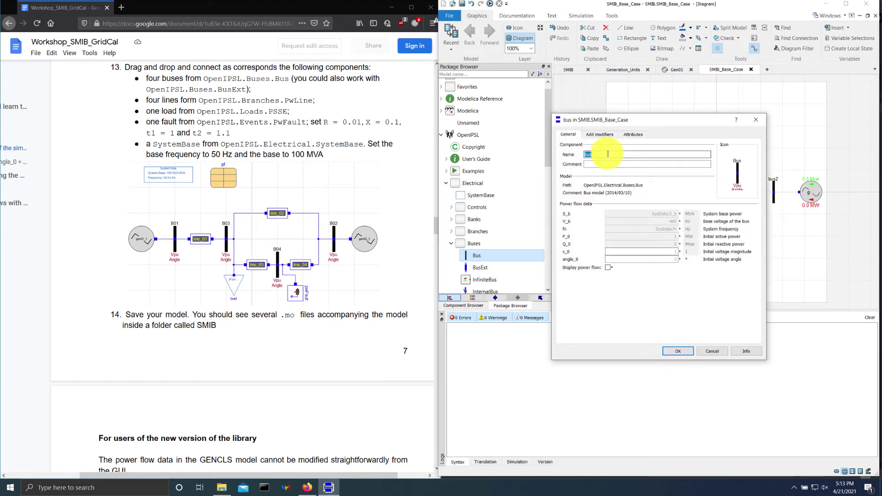
type("B01")
key("Return")
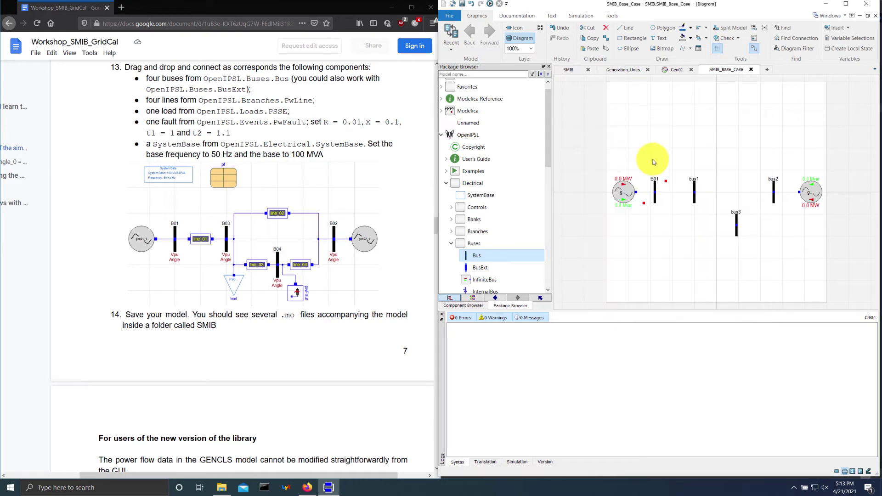
Rename the bus next to the Gen02 generator as B02.
double_click(772, 199)
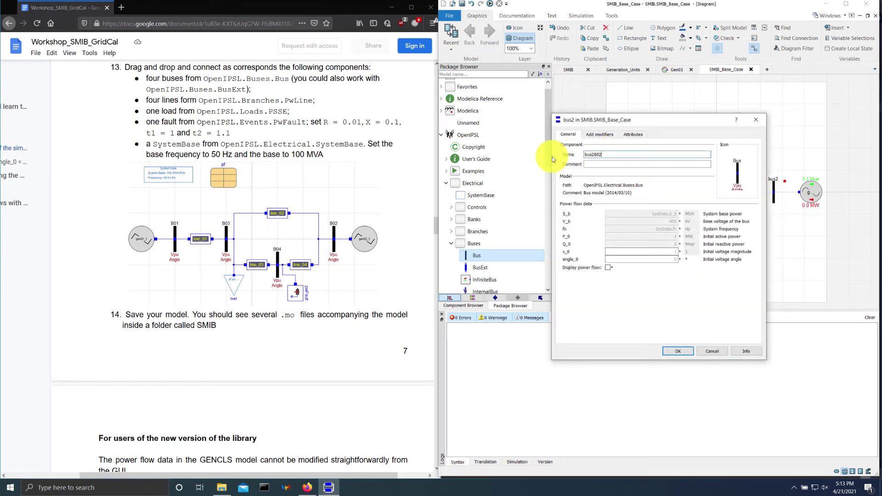
key("Left")
key("Left")
key("Left")
key("BackSpace")
key("Return")
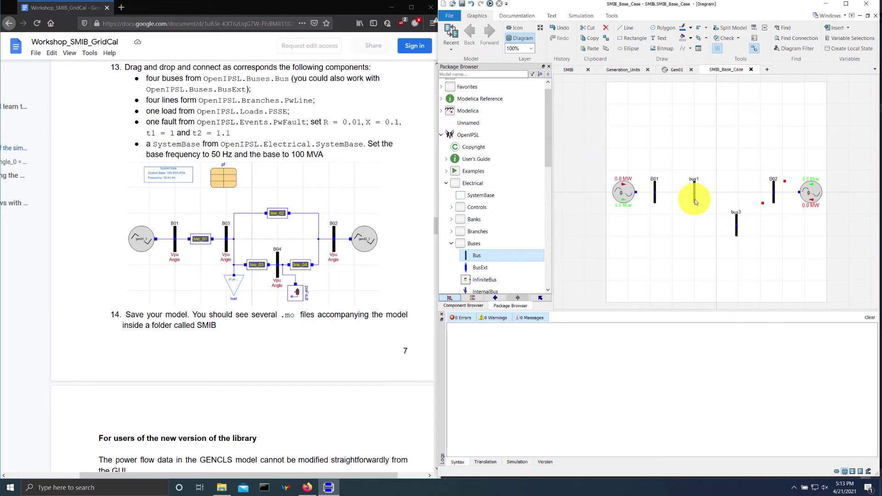
Rename the middle bus of the row as B03 and the lower bus as B04.
double_click(695, 202)
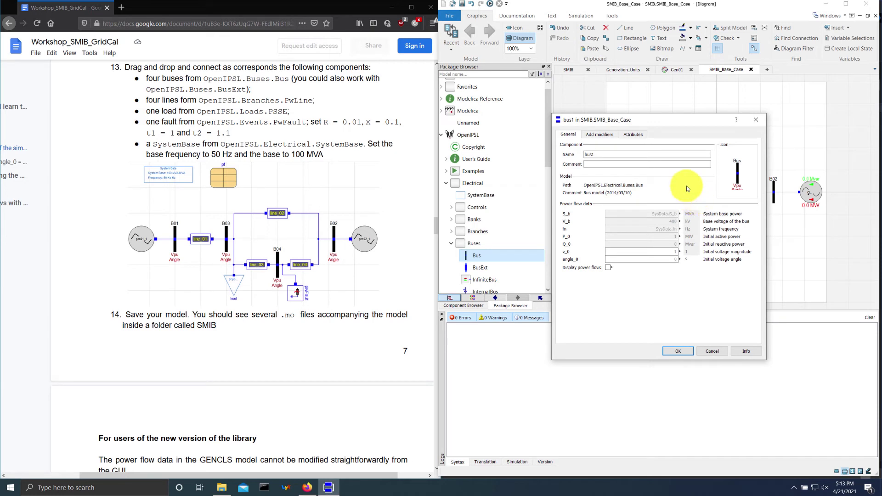
double_click(655, 155)
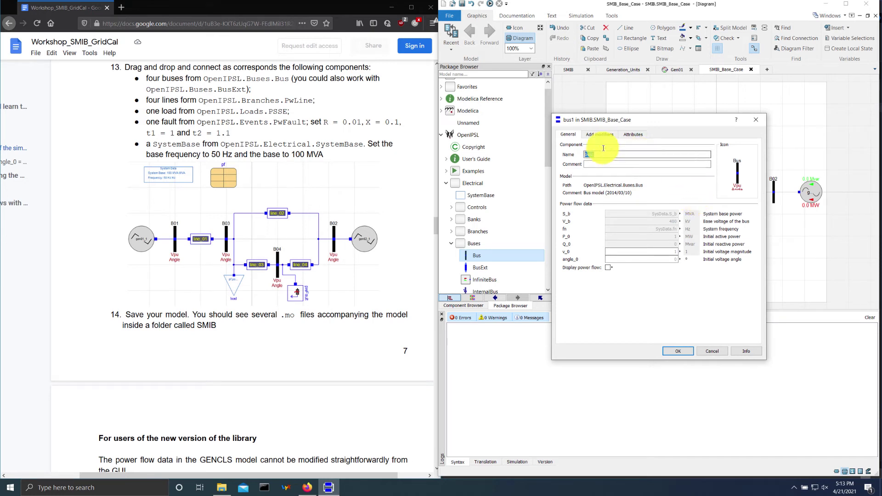
key("Return")
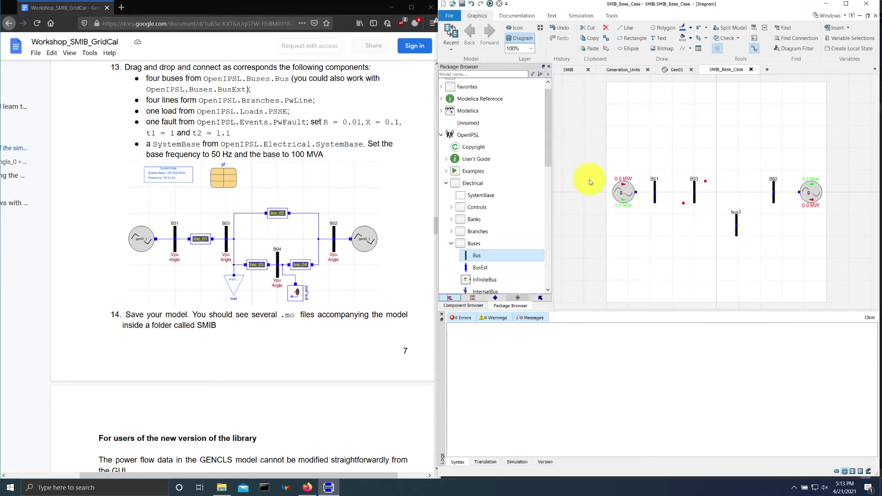
double_click(736, 235)
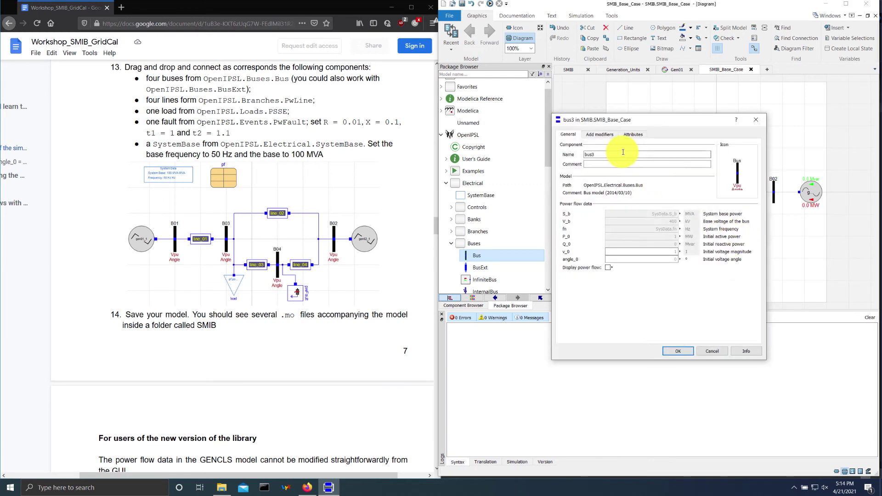
type("B04")
key("Return")
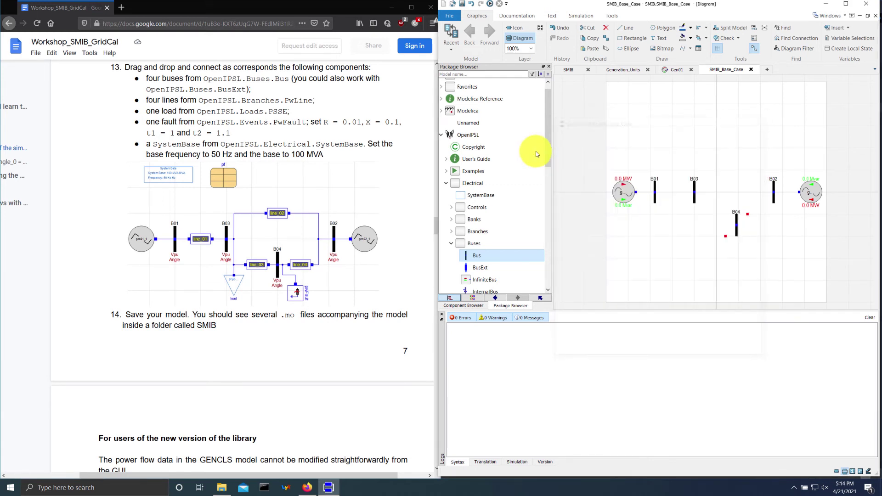
left_click(664, 204)
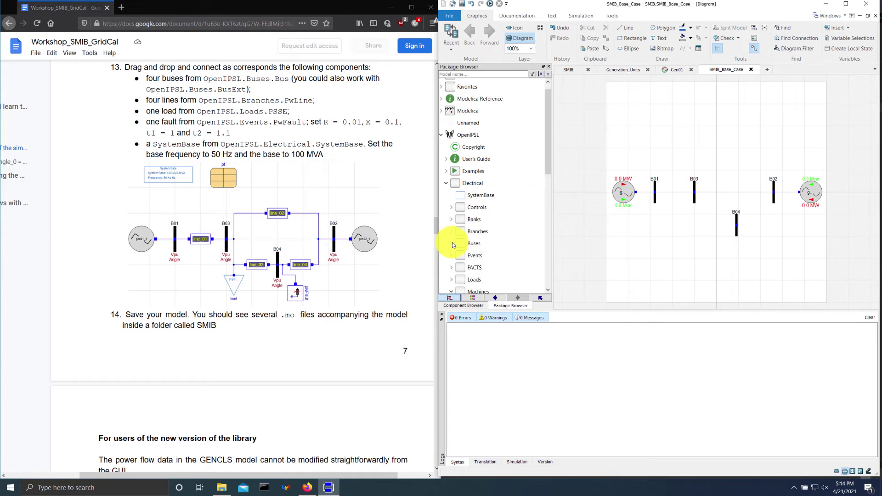
Place four PwLine components from OpenIPSL.Electrical.Branches: between B01 and B03, above the row between B03 and B02, and on each side of B04.
left_click(451, 231)
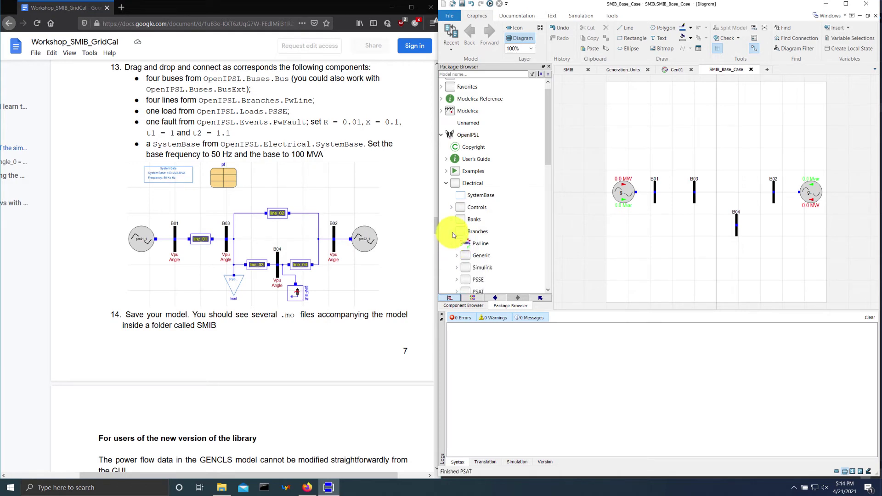
left_click(473, 247)
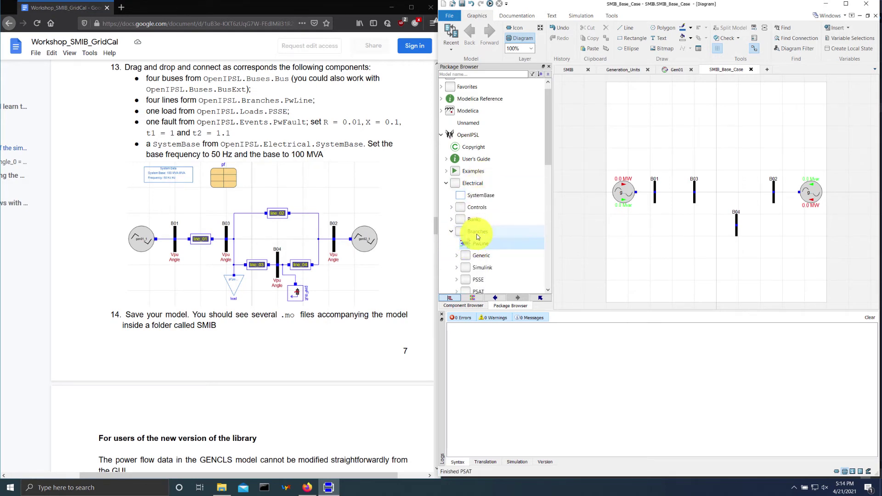
left_click_drag(483, 244, 760, 156)
left_click_drag(482, 240, 700, 232)
left_click_drag(781, 219, 797, 212)
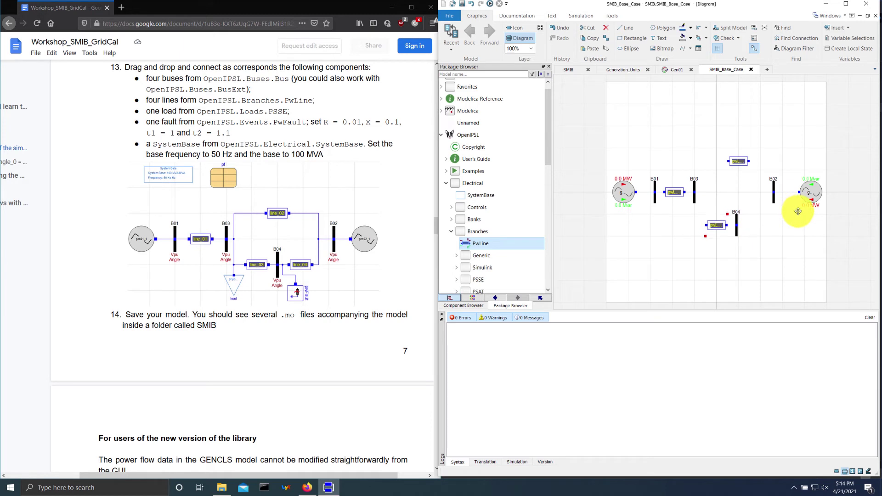
left_click_drag(535, 241, 791, 220)
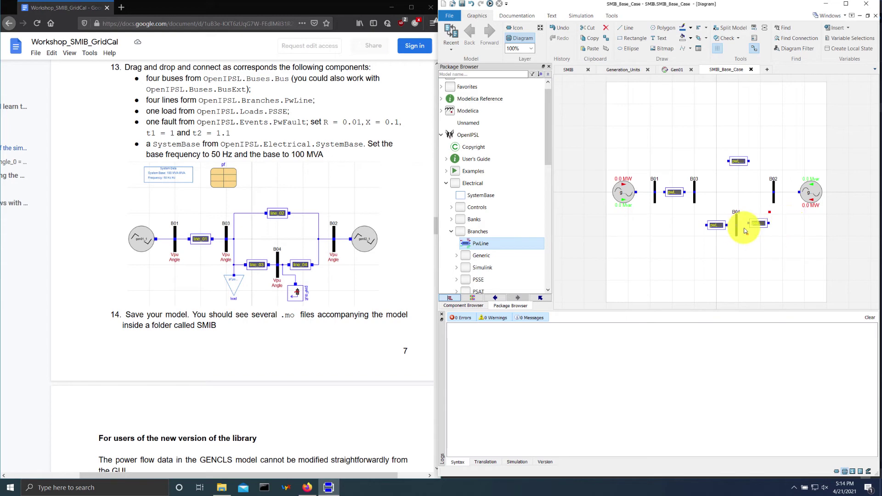
left_click(745, 230)
Find the line table in the workshop document and rename the PwLine between B01 and B03 as line_01.
scroll(221, 132, "up", 5)
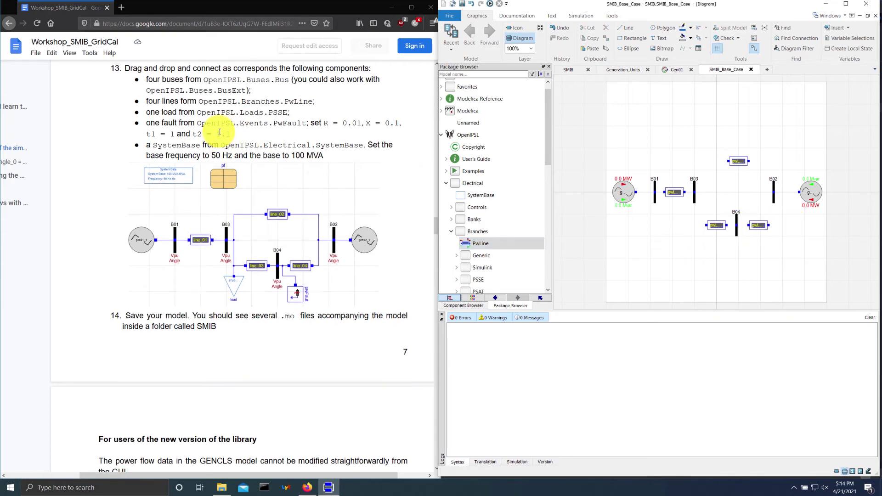
scroll(220, 132, "up", 10)
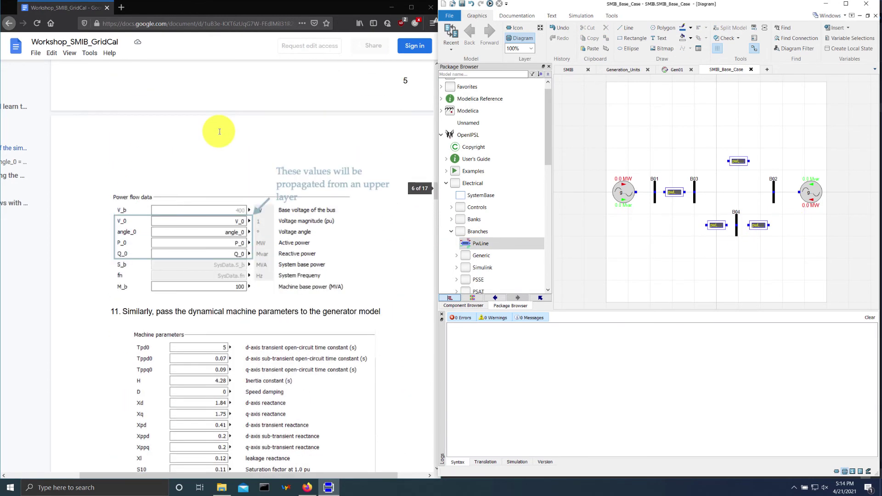
scroll(220, 132, "up", 15)
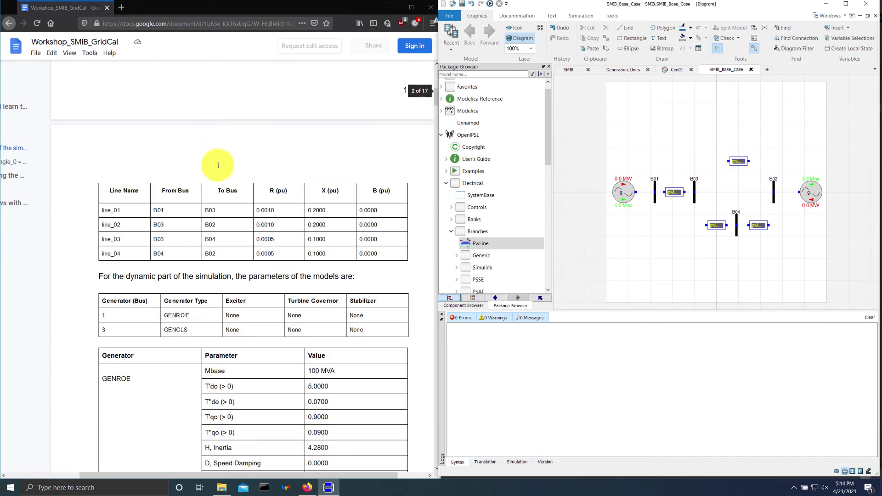
scroll(223, 166, "up", 1)
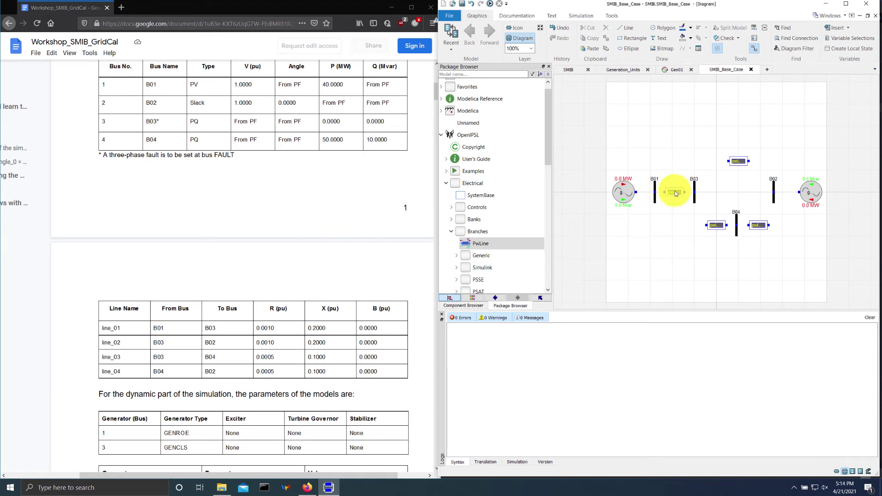
double_click(675, 193)
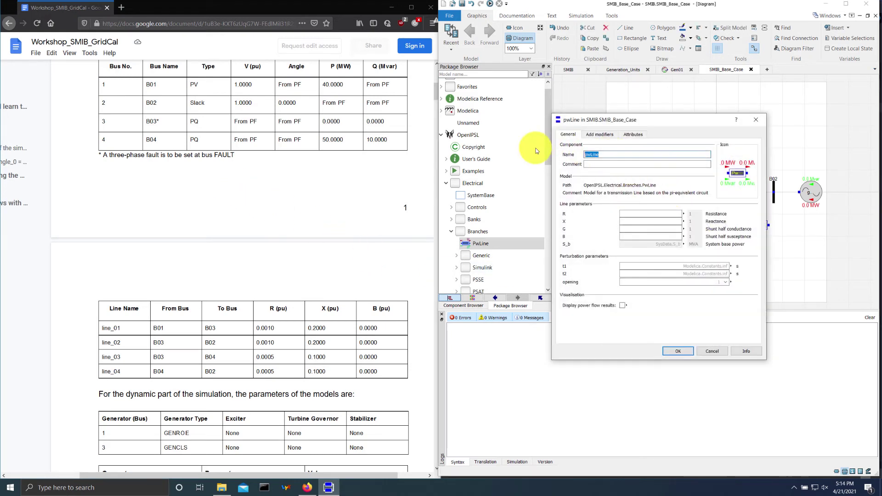
type("line1")
key("Return")
left_click(669, 174)
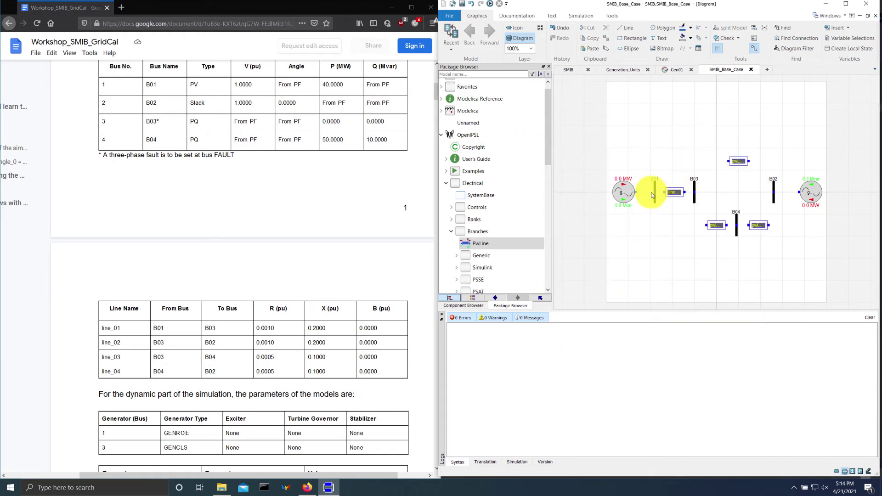
Connect the Gen01 generator, bus B01, line_01 and bus B03 in series.
left_click_drag(636, 192, 654, 193)
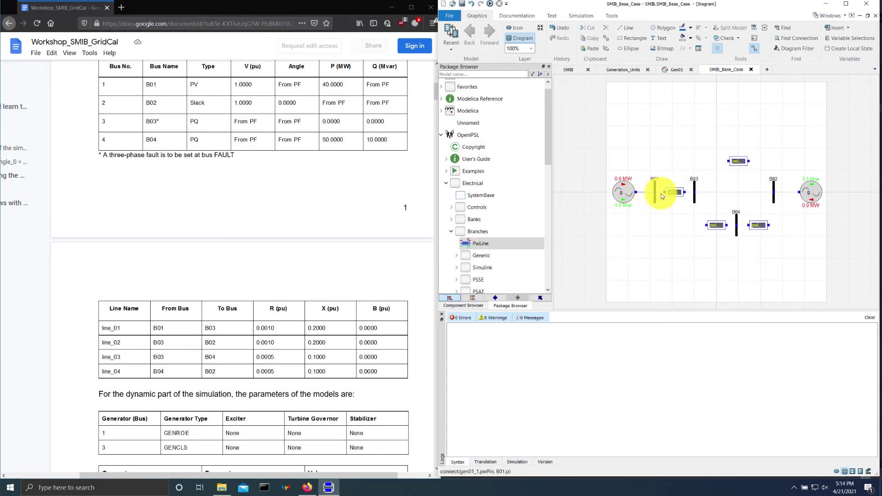
left_click(655, 192)
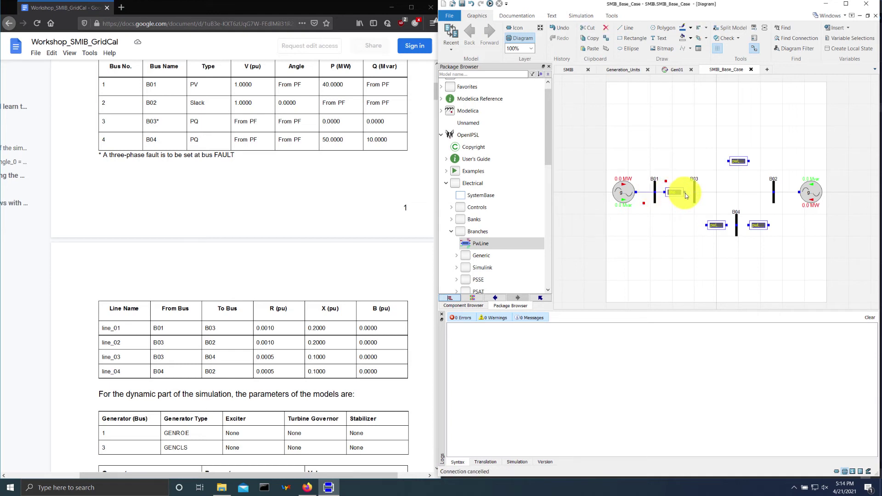
left_click(686, 193)
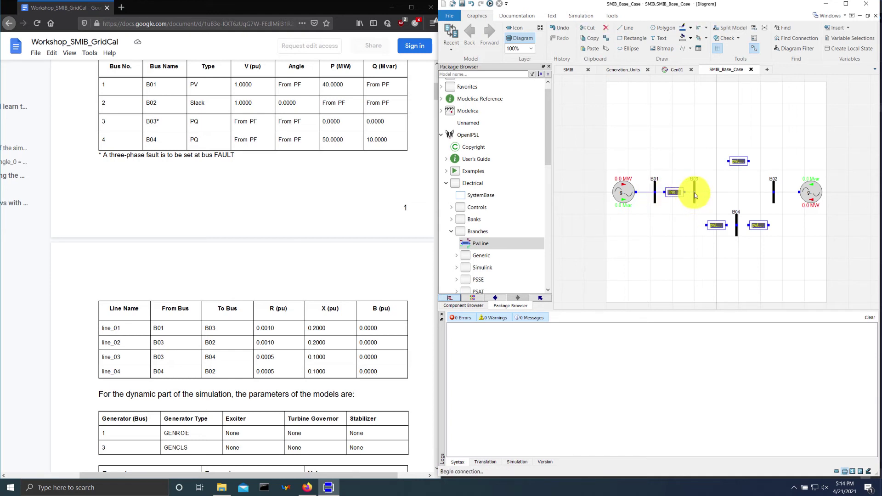
left_click(695, 195)
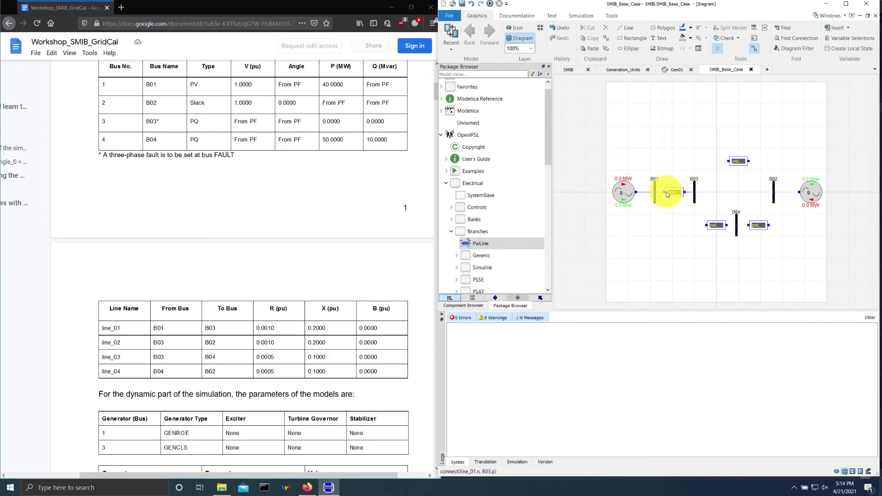
left_click(676, 192)
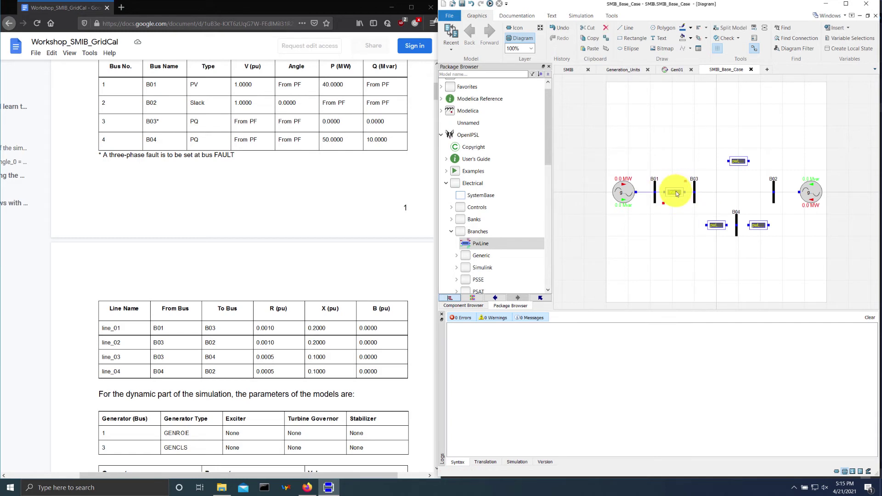
double_click(676, 192)
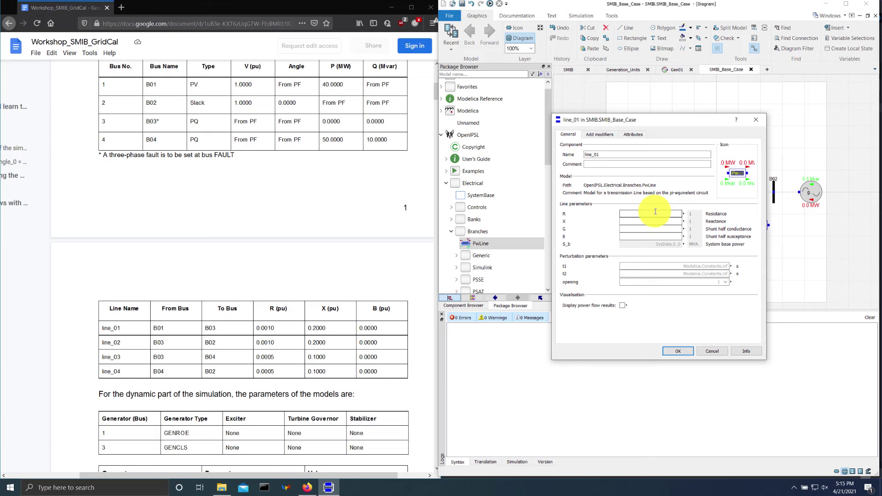
left_click(656, 212)
type("0.001")
type("0.2000")
left_click(365, 330)
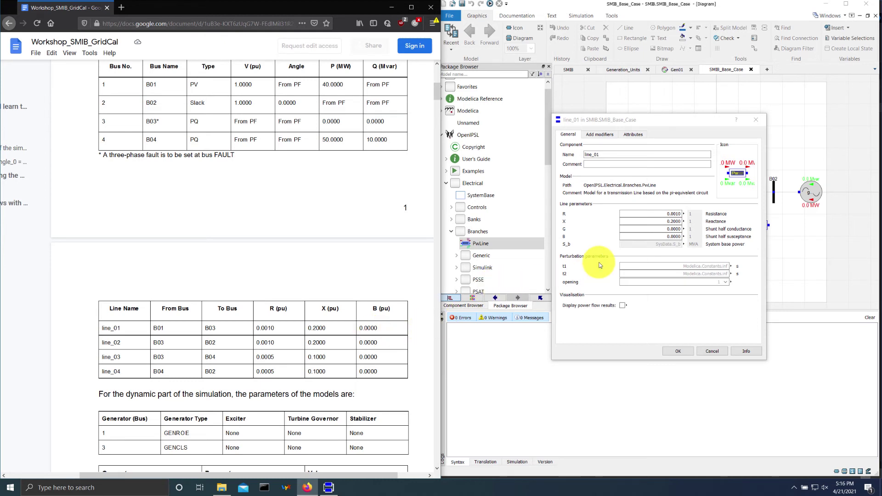
left_click(672, 229)
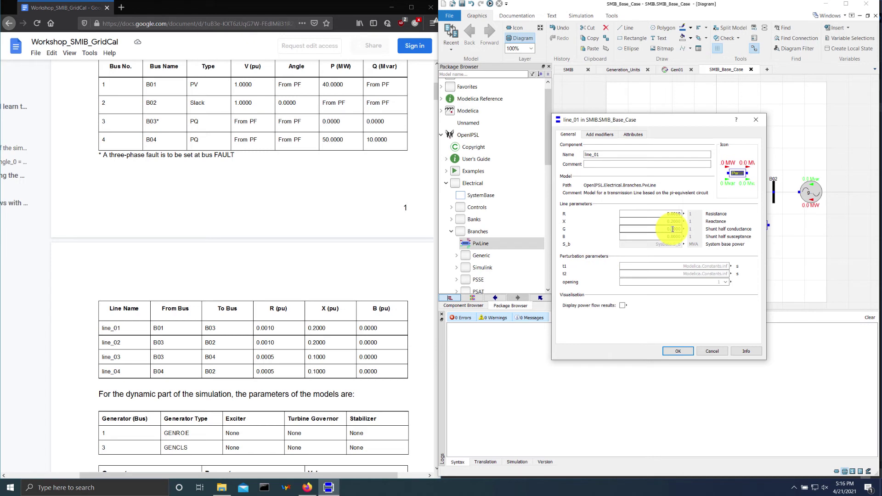
left_click(710, 351)
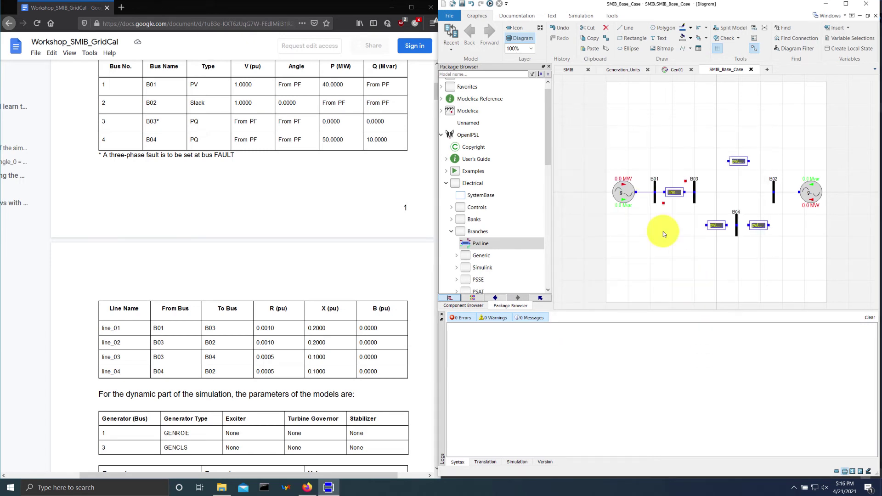
Set the line parameters of line_01 to R 0.0010, X 0.2000, G 0.0000 and B 0.0000.
double_click(671, 193)
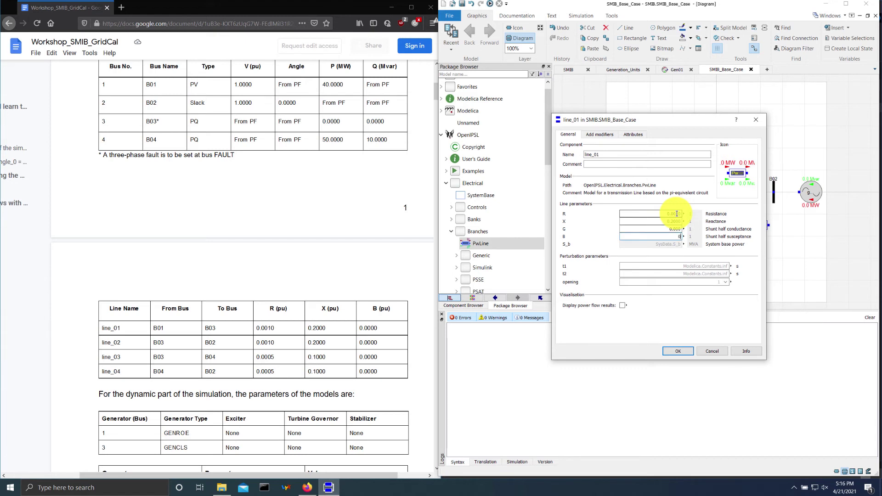
type("0000")
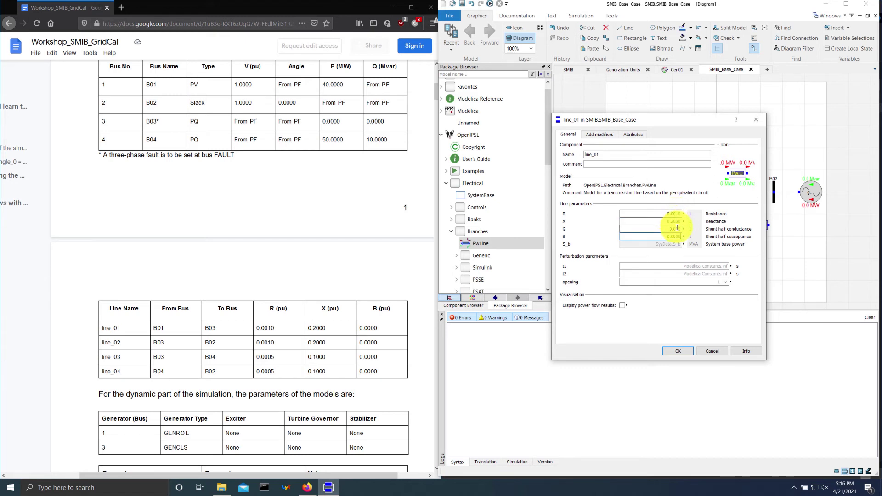
left_click(678, 351)
left_click(685, 278)
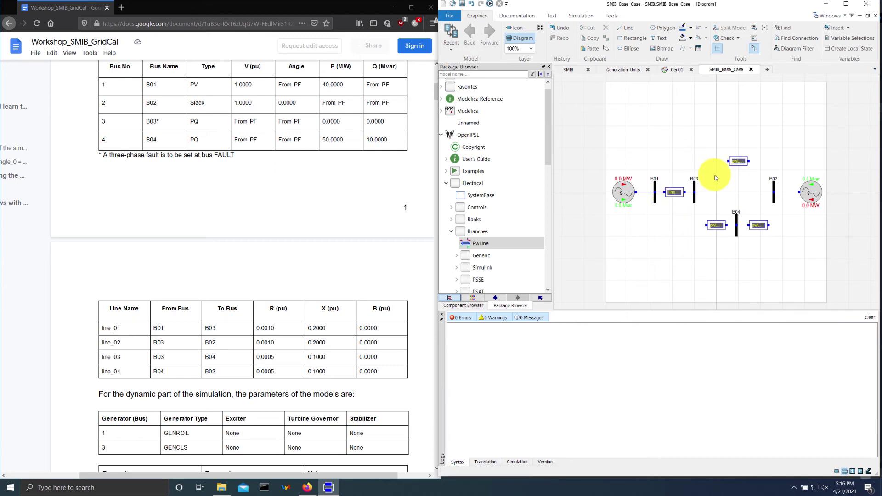
Connect the PwLine above the row to B03 on one side and B02 on the other, and nudge it slightly toward B03.
left_click(728, 162)
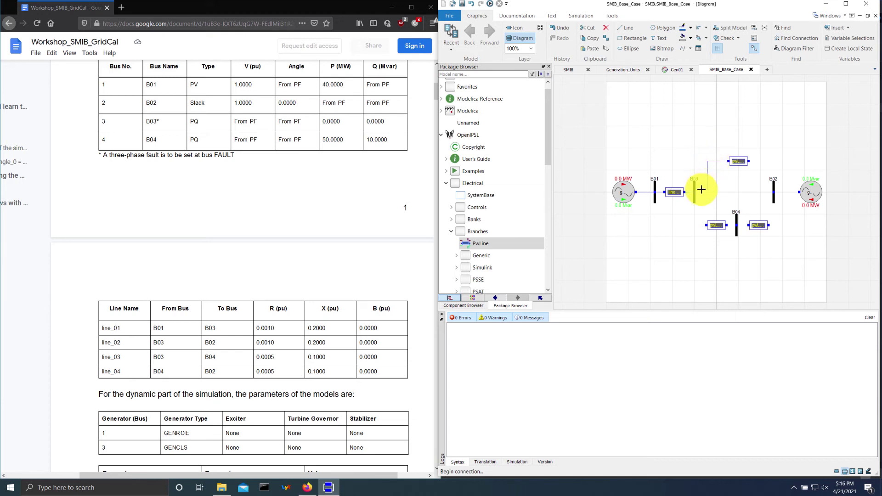
left_click(695, 192)
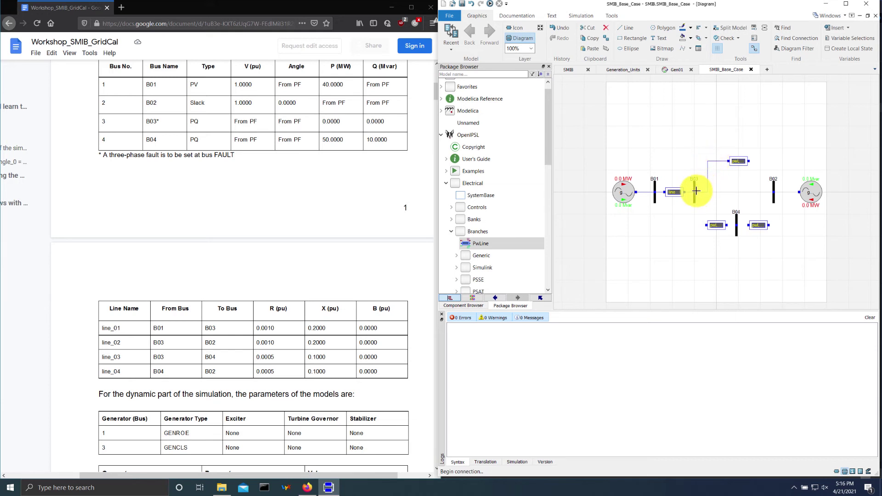
left_click(749, 161)
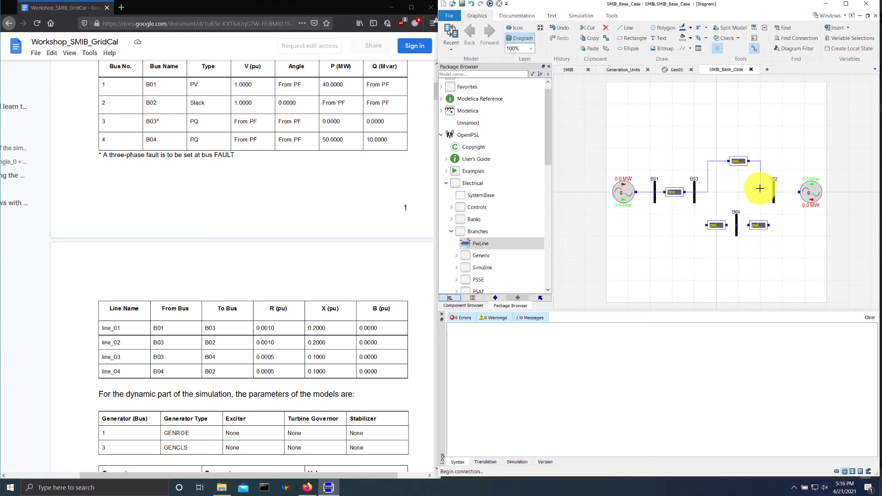
left_click(774, 191)
left_click(741, 164)
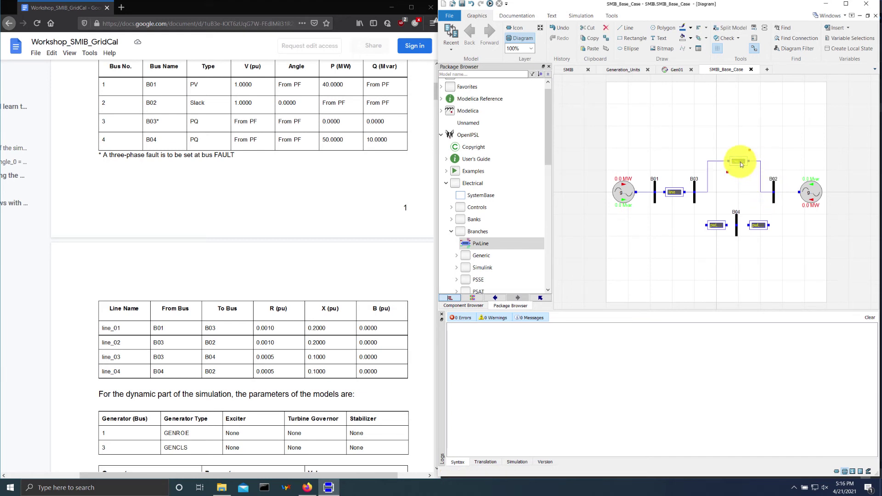
key("Left")
key("Left")
Rename the PwLine above the row as line_02 and set its line parameters from the workshop table: R 0.0010, X 0.2000, B 0.0000.
double_click(740, 161)
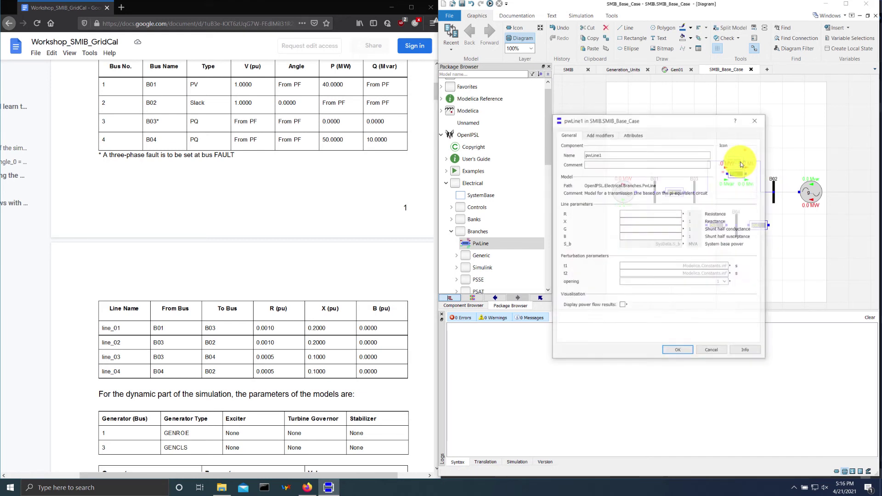
type("luine")
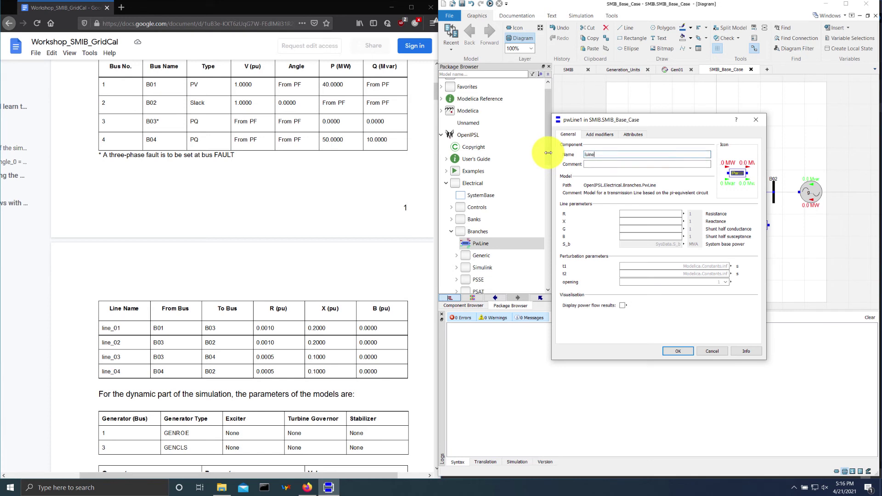
key("BackSpace")
key("BackSpace")
key("BackSpace")
key("BackSpace")
type("ine_02")
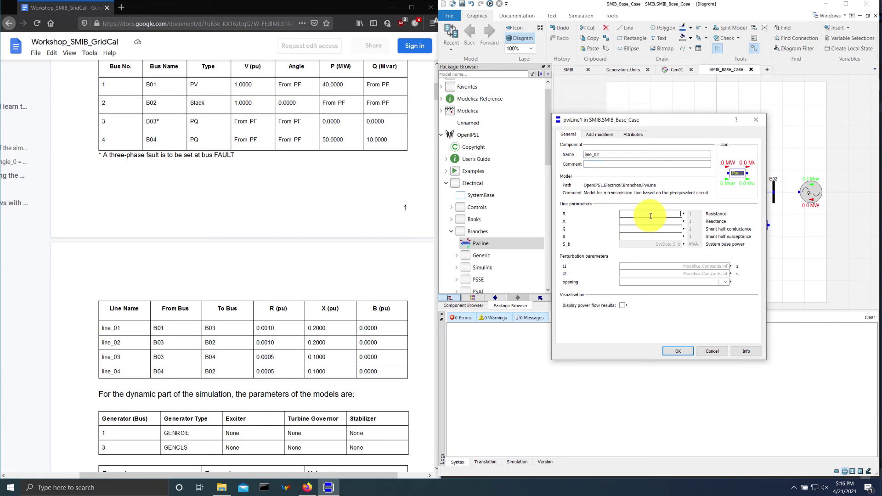
left_click(651, 216)
type("0.0100")
left_click(669, 222)
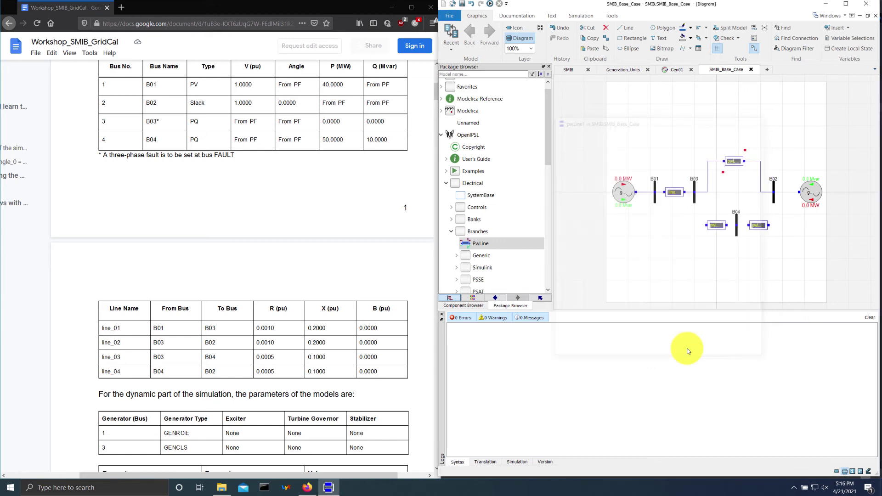
left_click(690, 350)
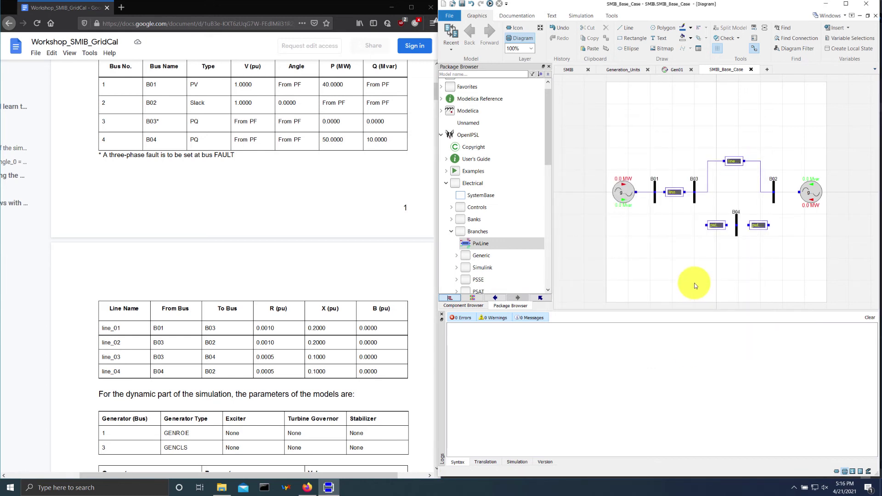
Connect the PwLine between B03 and B04 to both buses.
left_click(701, 224)
left_click(698, 193)
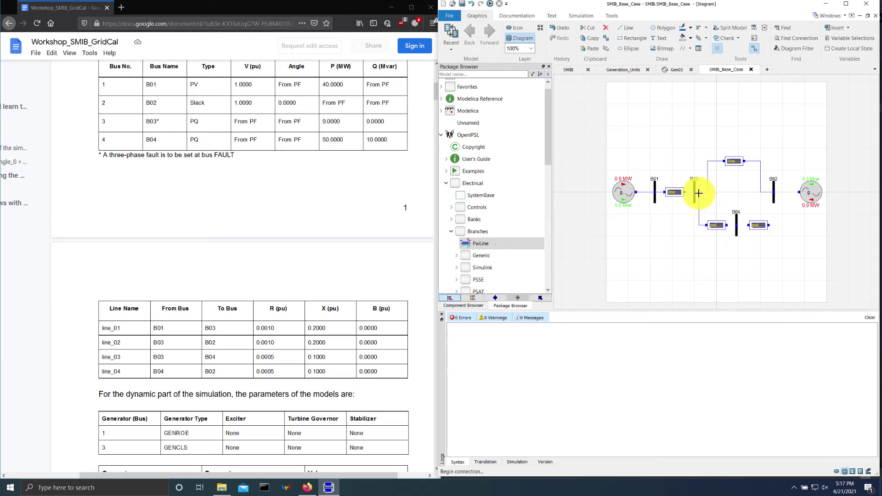
left_click(727, 231)
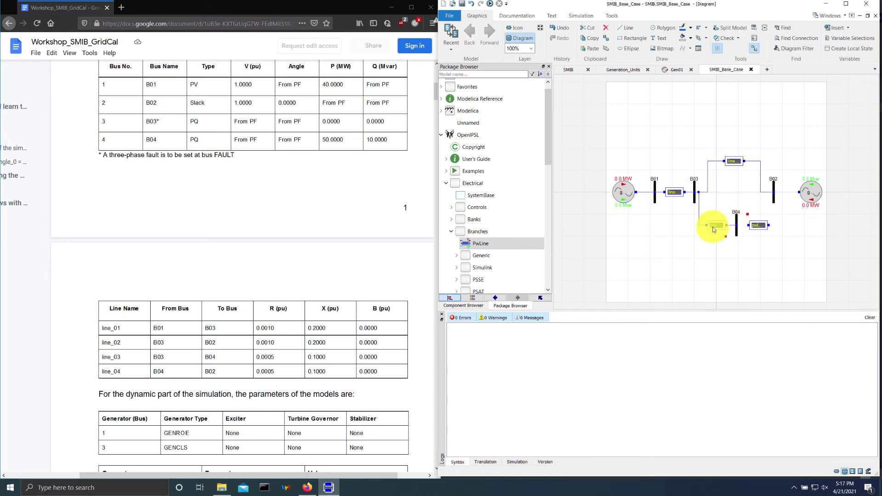
Rename the PwLine between B03 and B04 as line_03 and set R 0.0005, X 0.1000, G 0.0000 and B 0.0000.
double_click(714, 229)
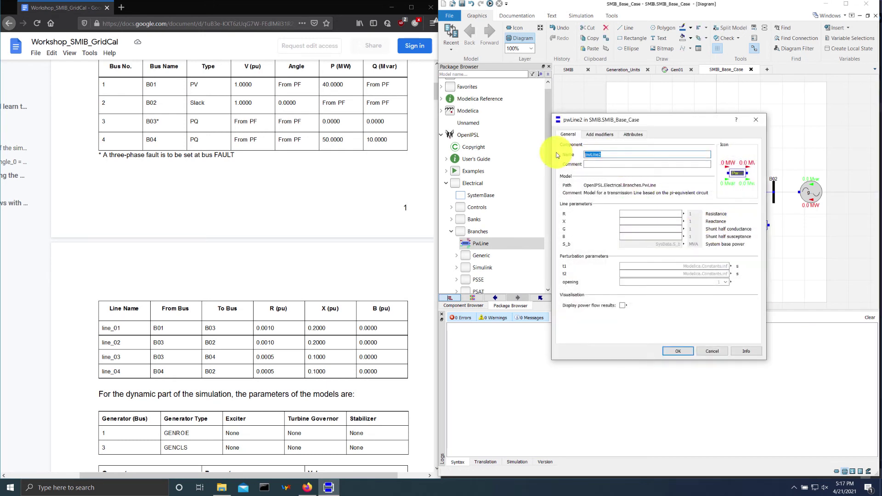
type("line_03")
left_click(647, 214)
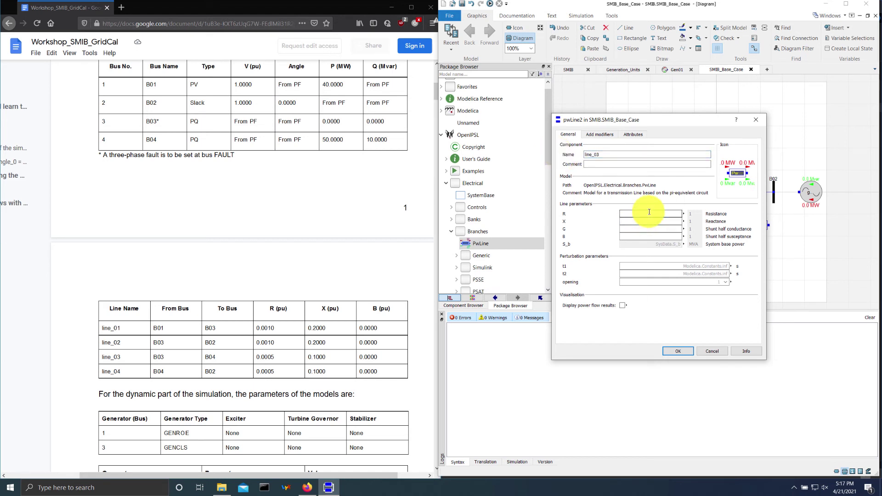
type("0.0005")
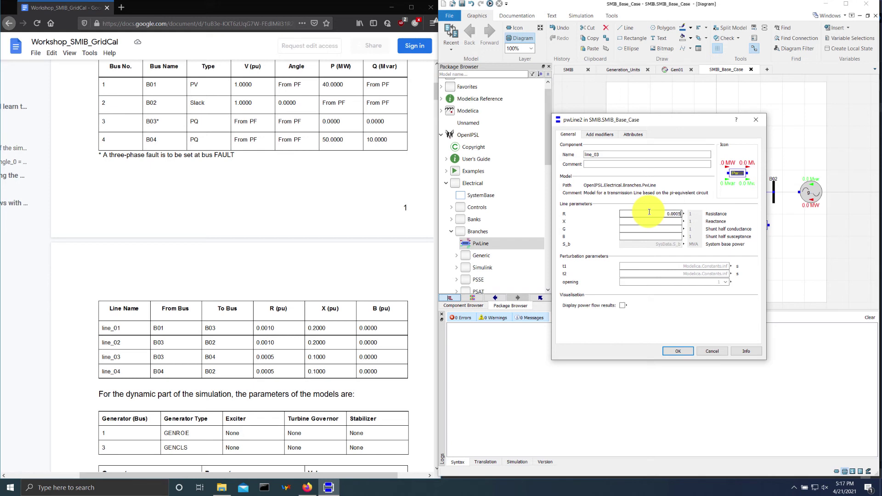
left_click(675, 223)
type("0.100")
left_click(676, 228)
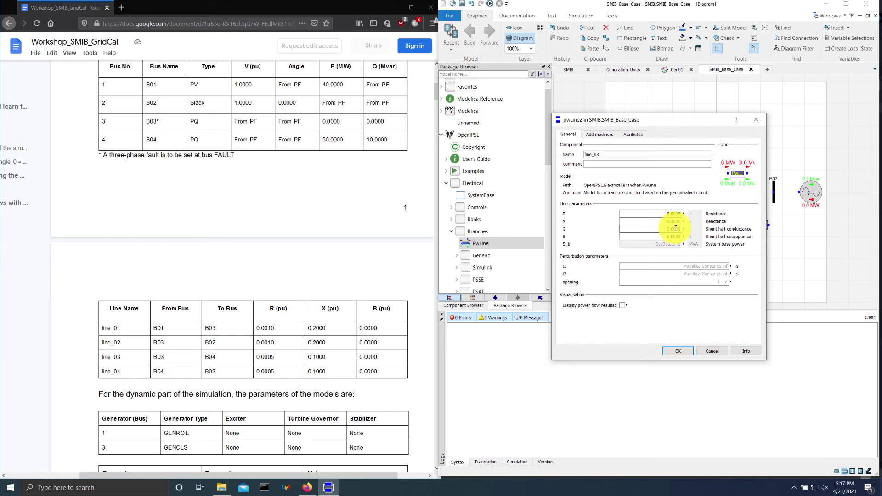
key("Return")
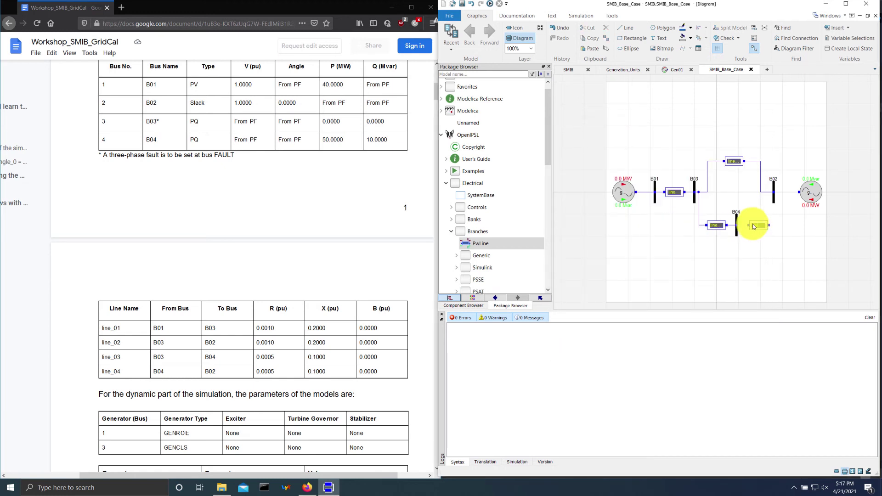
Connect the remaining PwLine to B04 on one side and B02 on the other.
left_click(743, 224)
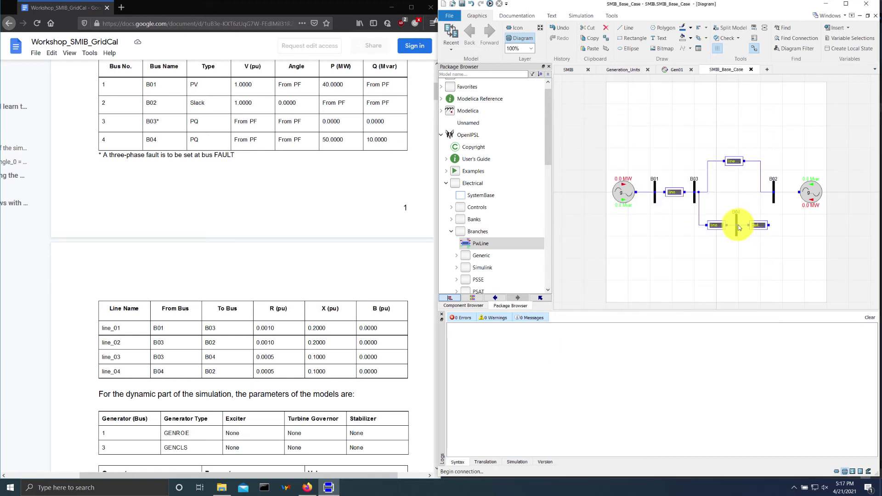
left_click(747, 225)
left_click(764, 226)
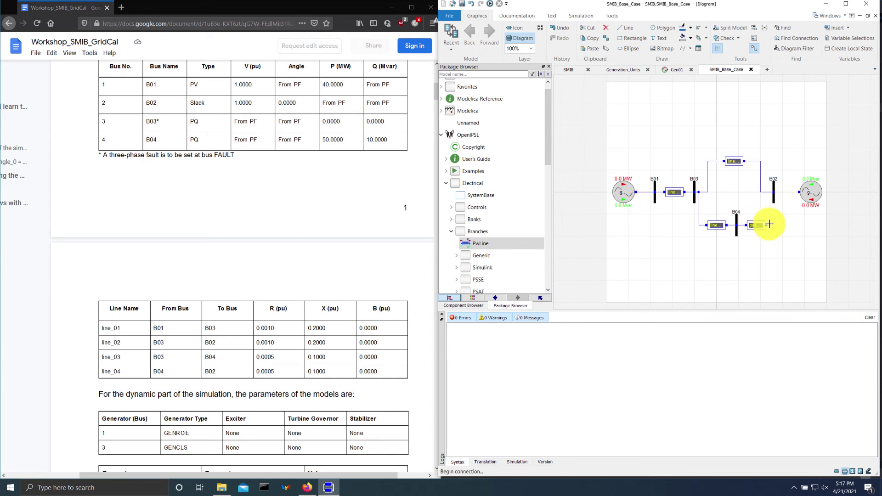
left_click(768, 194)
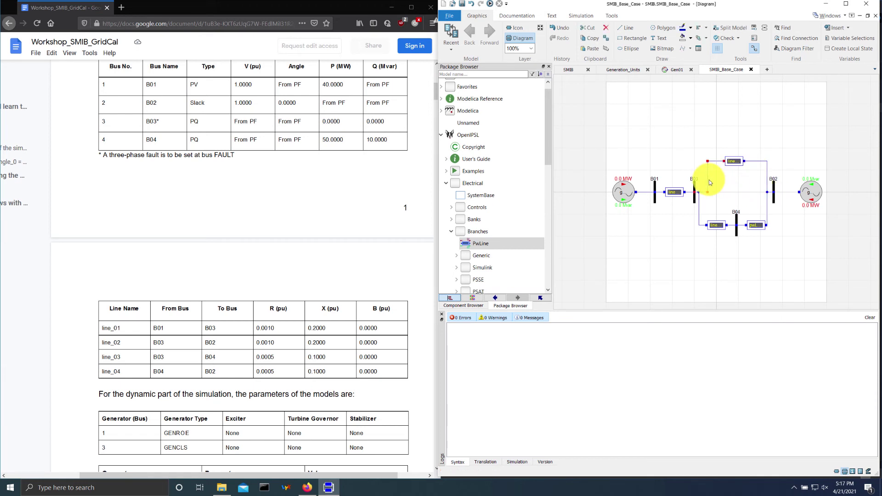
Tidy the diagram by aligning the parallel branches' vertical wires and moving buses B03 and B02 slightly away from the wire junctions.
left_click_drag(710, 183, 701, 182)
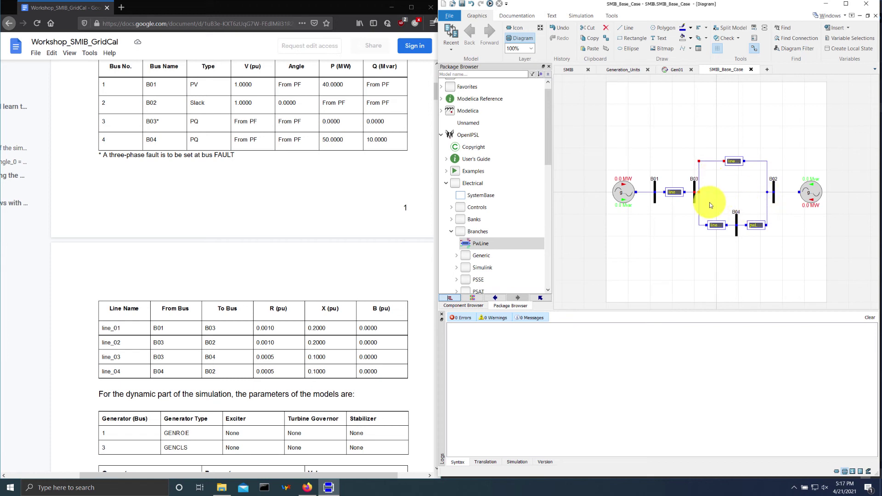
left_click_drag(768, 259, 691, 140)
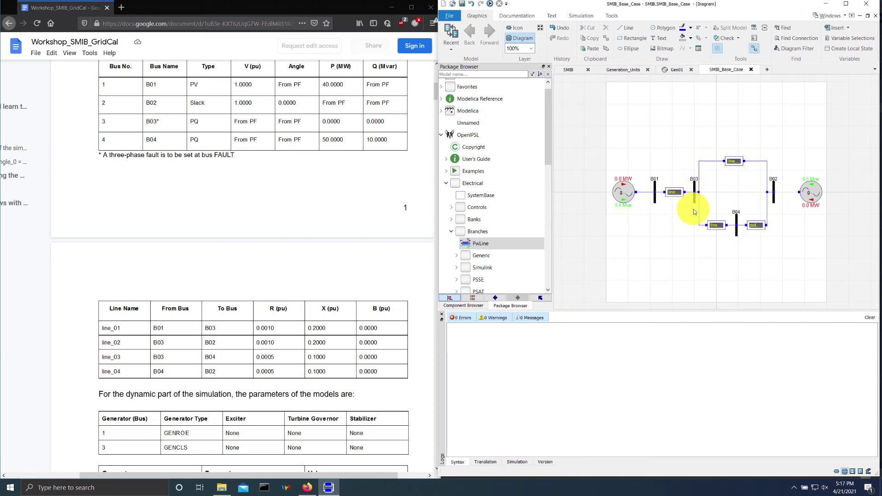
left_click_drag(693, 202, 694, 206)
left_click(770, 207)
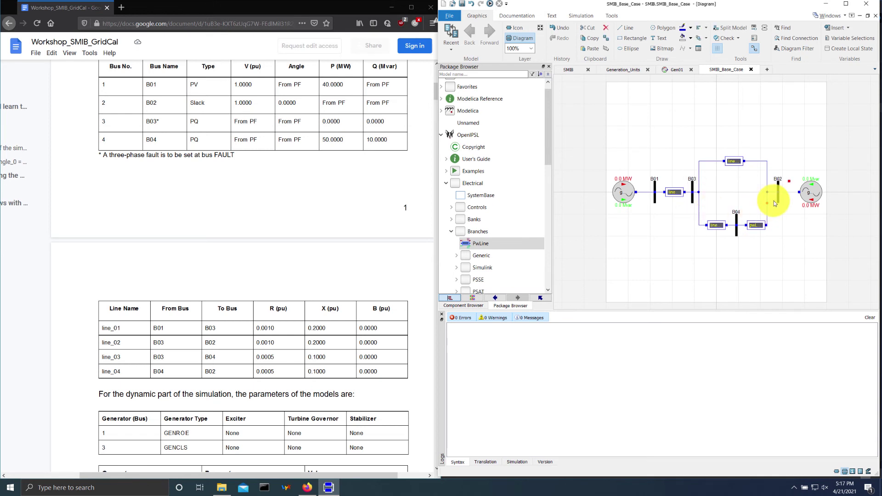
left_click(748, 250)
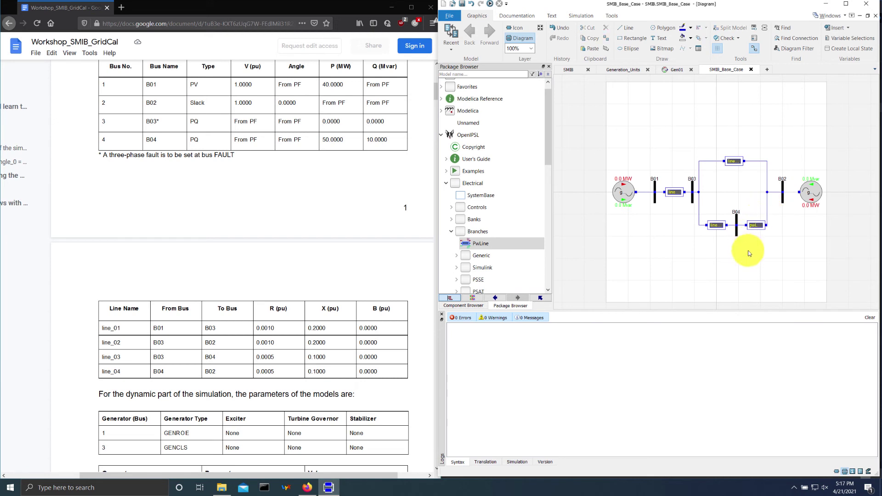
left_click(767, 211)
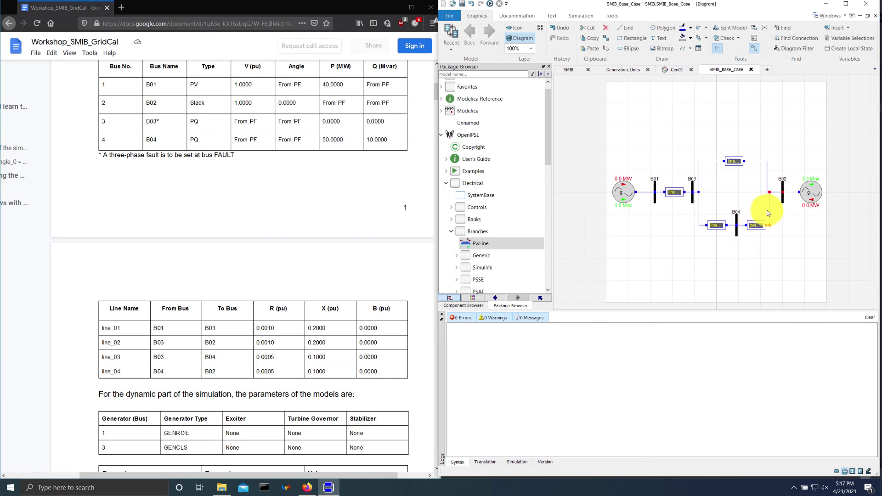
left_click_drag(768, 213, 766, 181)
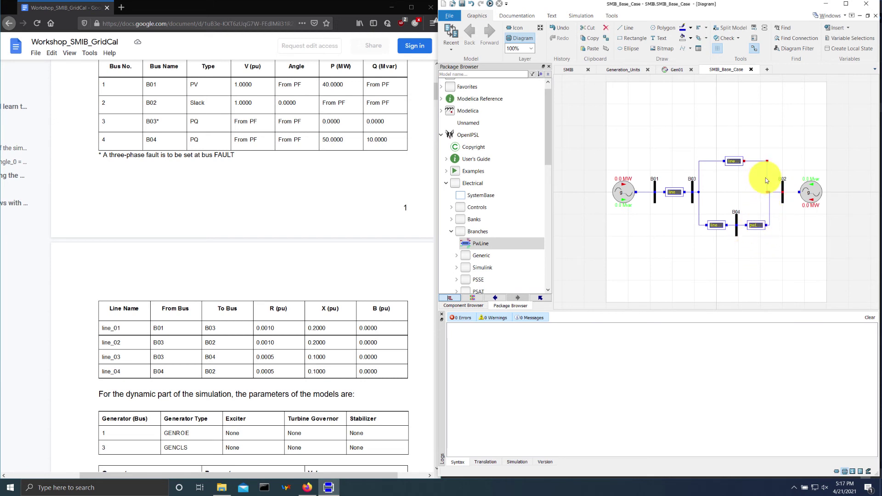
Rename the PwLine between B04 and B02 as line_04 and set its parameters from the workshop table: R 0.0005, X 0.1000, B 0.0000.
double_click(755, 225)
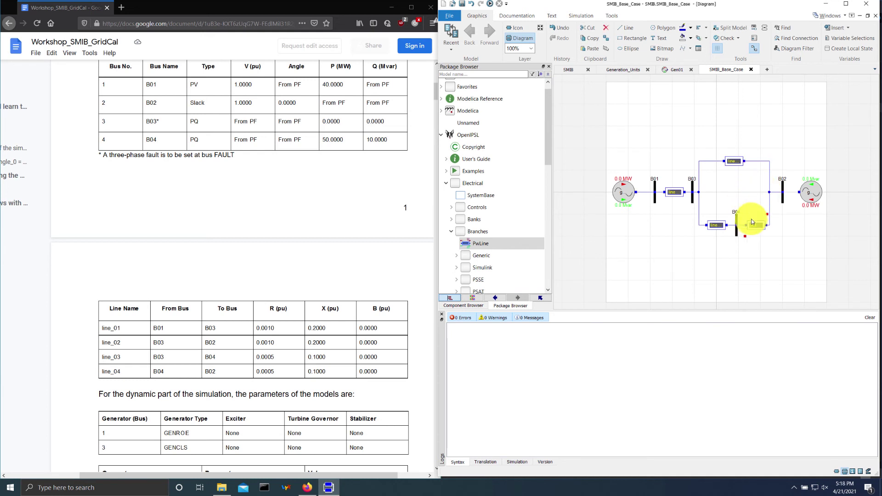
double_click(616, 155)
type("line_04")
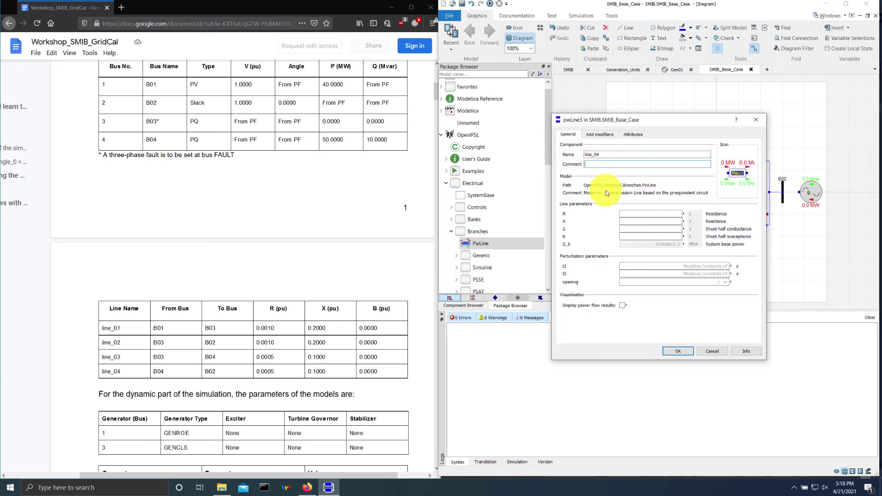
left_click(638, 212)
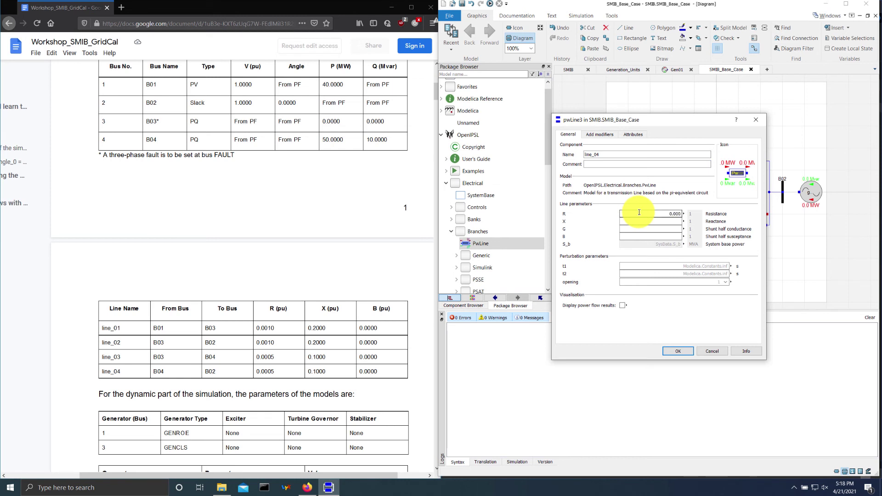
type("0.")
key("Return")
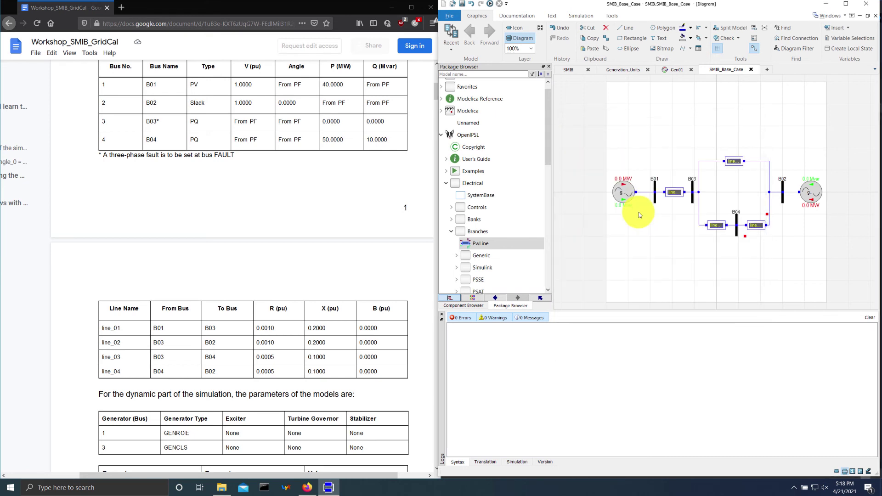
left_click(714, 191)
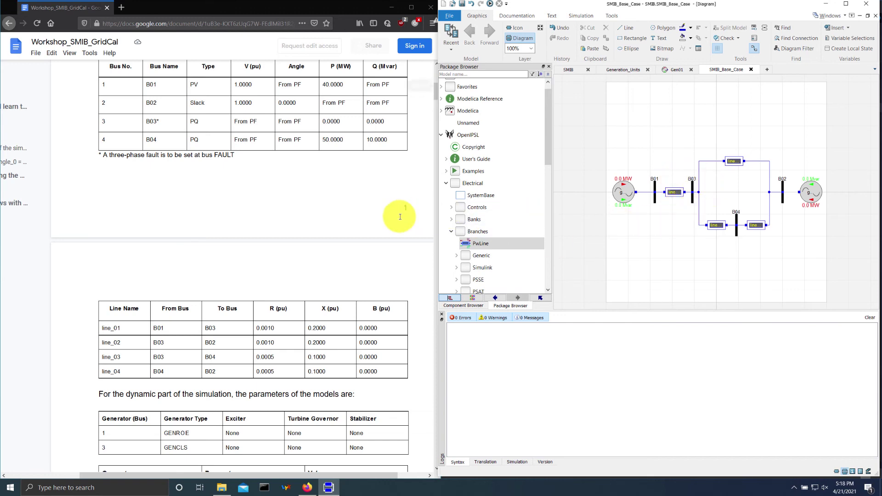
Following step 13 of the workshop document, place a Load from OpenIPSL.Electrical.Loads.PSSE below line_03 and connect it to the wire between B03 and line_03.
scroll(390, 219, "down", 20)
scroll(390, 218, "down", 20)
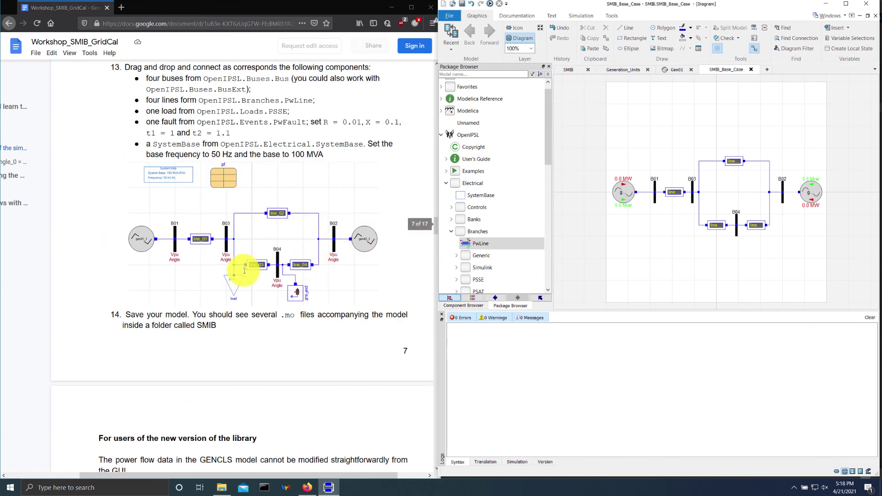
left_click(451, 232)
scroll(446, 243, "down", 1)
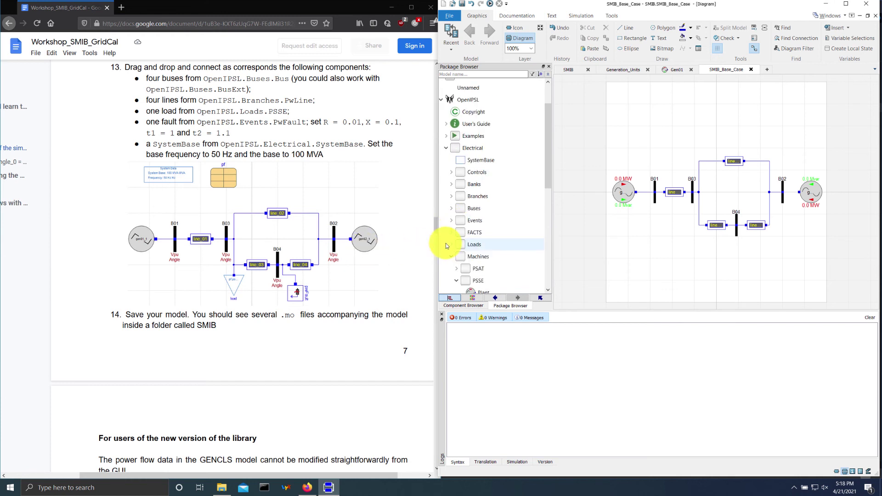
left_click(450, 245)
scroll(448, 246, "down", 1)
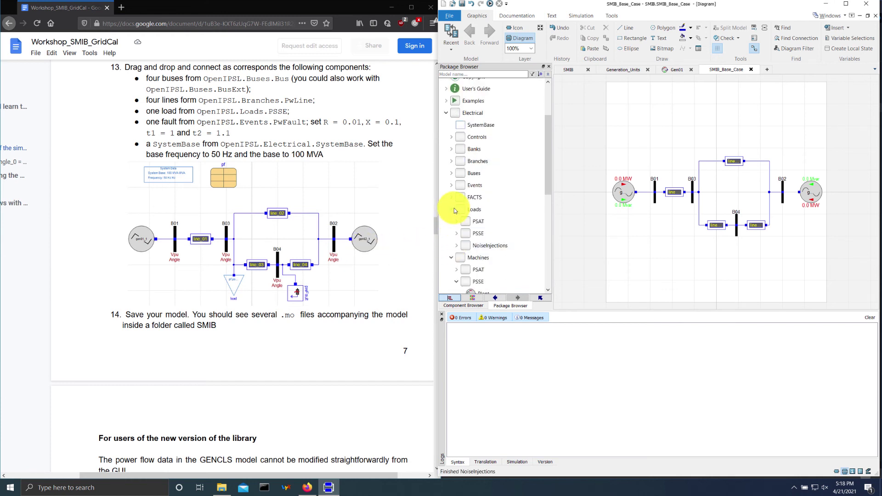
left_click(456, 233)
left_click_drag(475, 250, 694, 245)
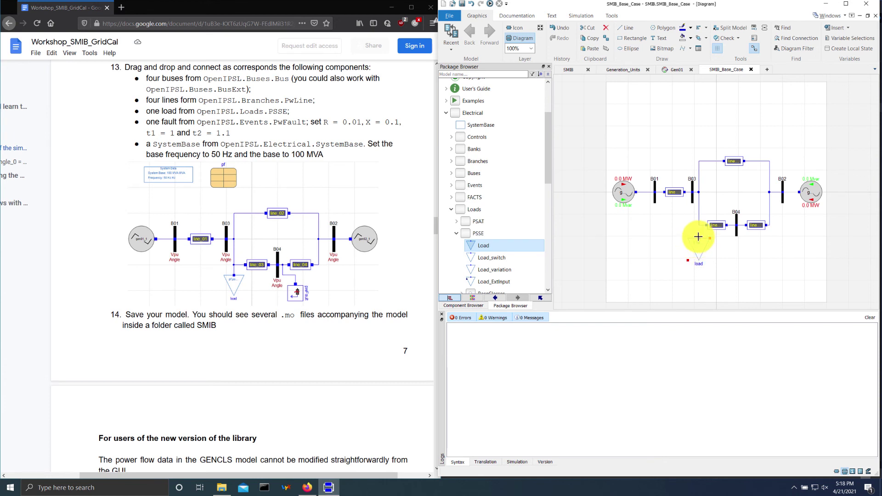
left_click(698, 237)
left_click(698, 223)
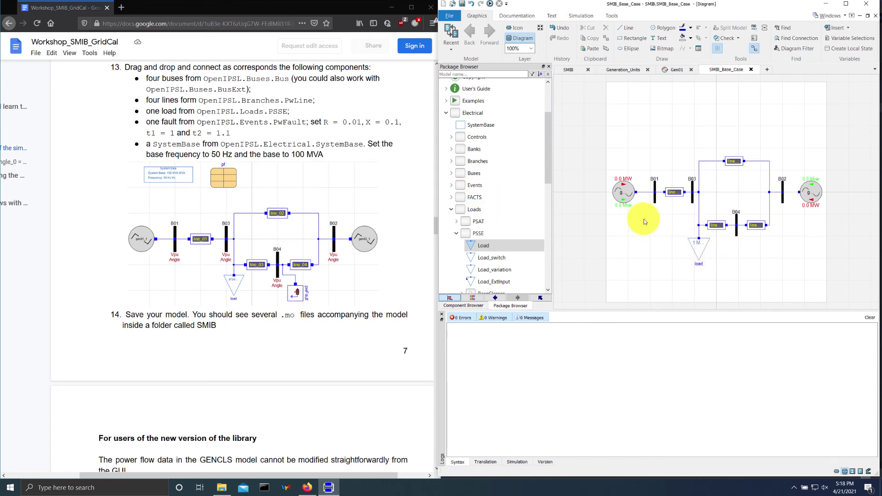
Review the network data tables in the workshop document and inspect the load's parameters without changing them.
scroll(349, 179, "up", 20)
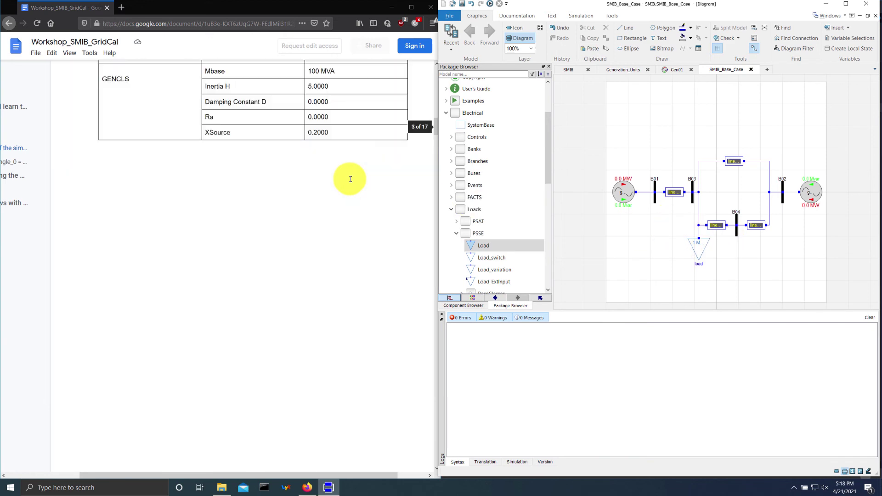
scroll(350, 179, "down", 15)
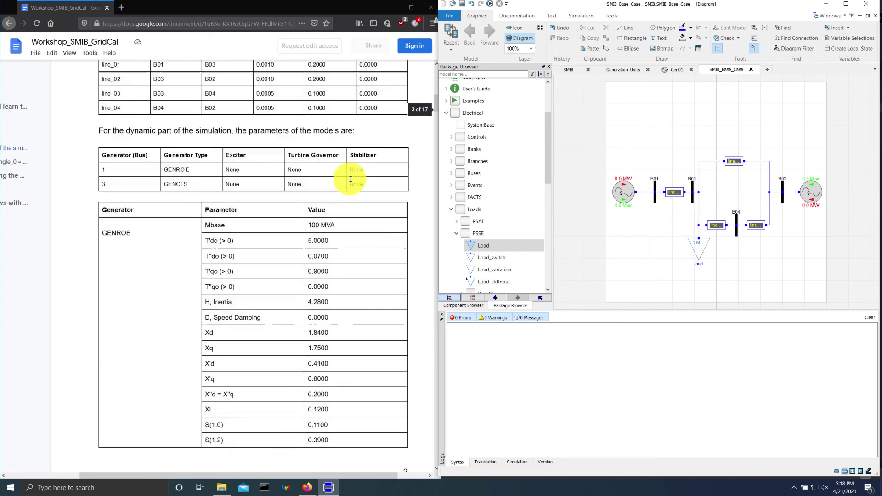
double_click(703, 249)
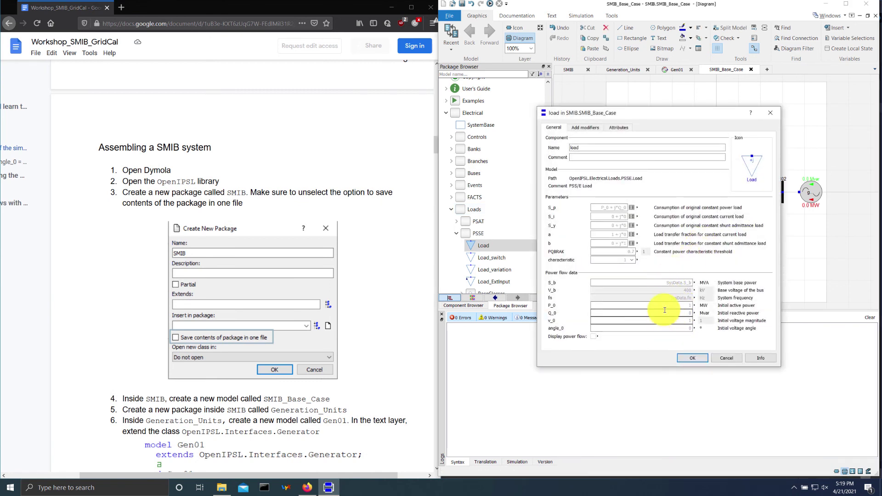
left_click(724, 358)
left_click(709, 281)
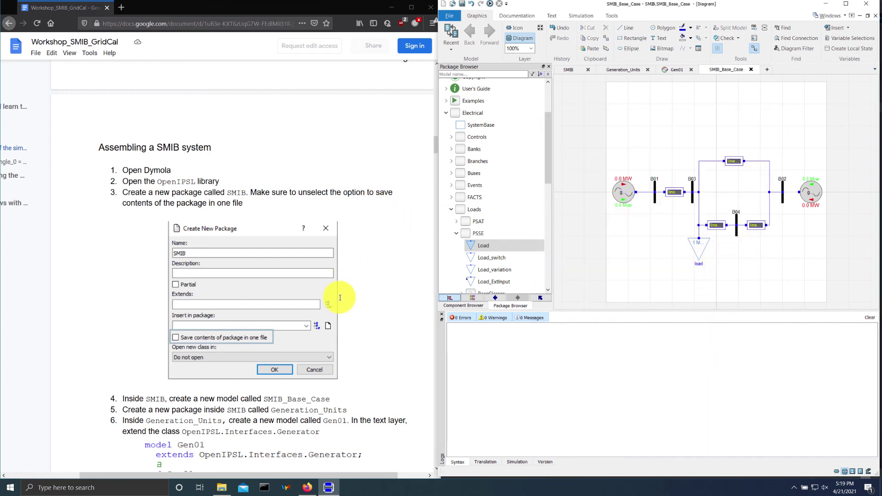
Place a PwFault from OpenIPSL.Electrical.Events below line_04 and rotate it so its pin faces up.
left_click(452, 210)
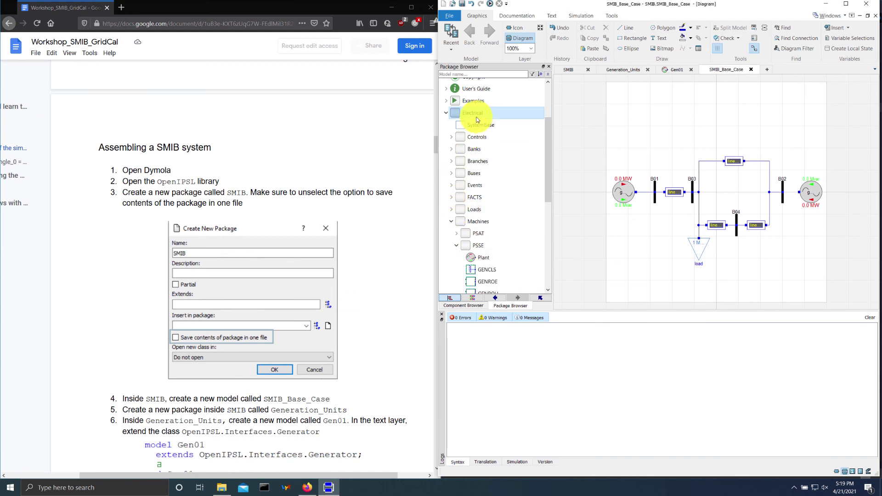
left_click(451, 186)
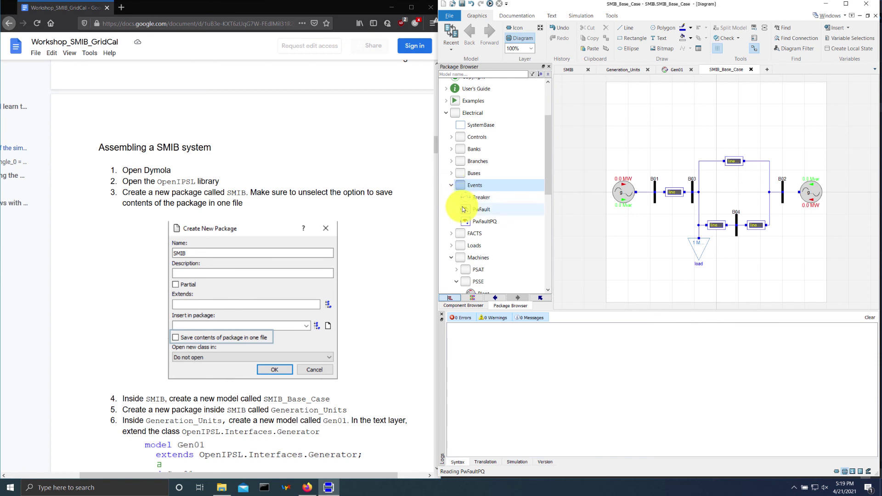
left_click_drag(481, 212, 758, 252)
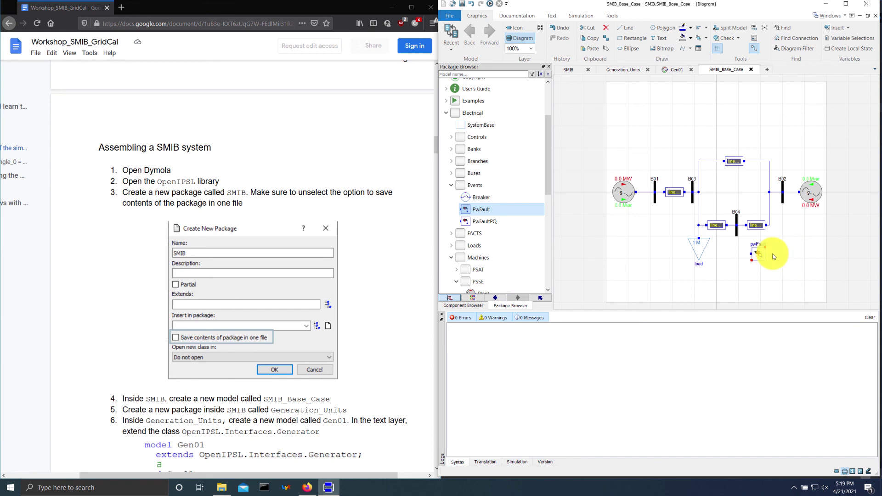
key("v")
key("ctrl+r")
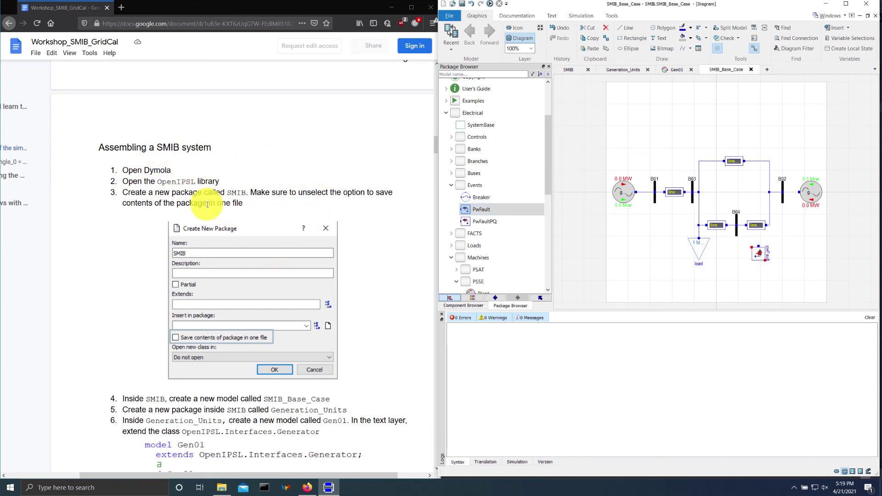
Following the step 13 diagram, move the PwFault closer to bus B04 and connect it to the wire between B04 and line_04.
scroll(209, 205, "down", 20)
scroll(215, 209, "down", 10)
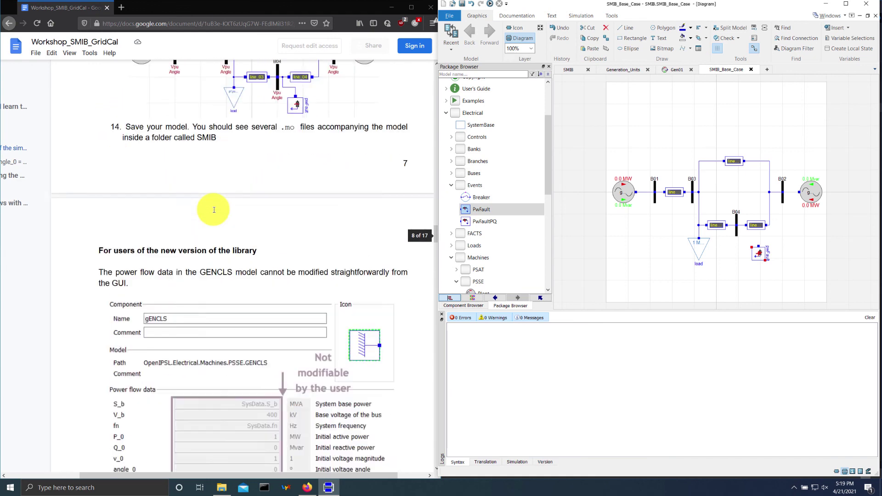
scroll(216, 209, "up", 2)
scroll(215, 209, "up", 3)
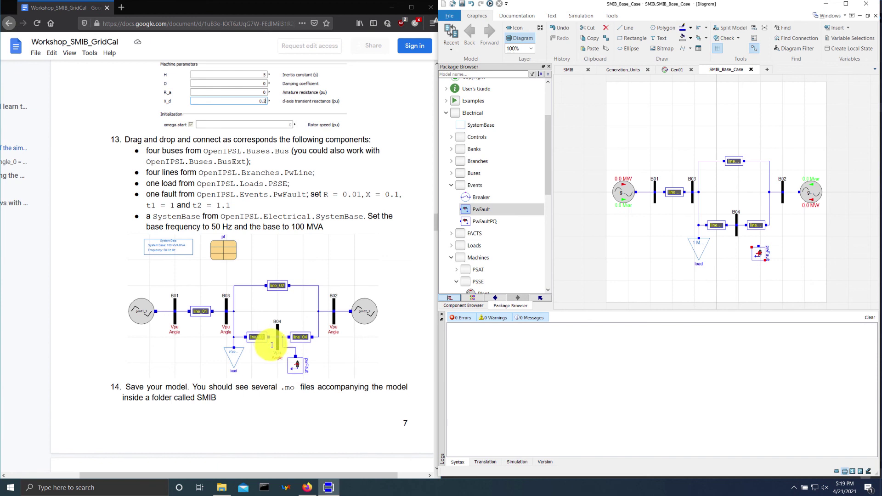
mouse_move(762, 254)
left_mouse_down()
mouse_move(751, 256)
mouse_move(749, 246)
left_mouse_up()
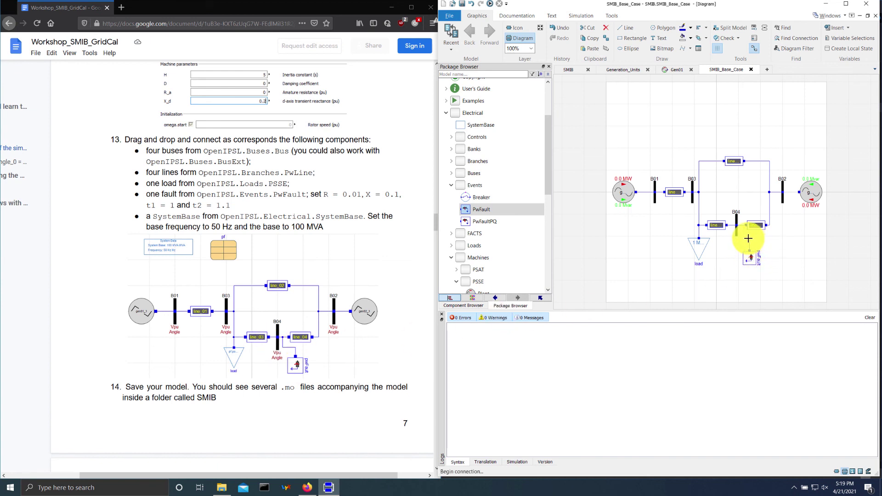
left_click(750, 238)
left_click(742, 231)
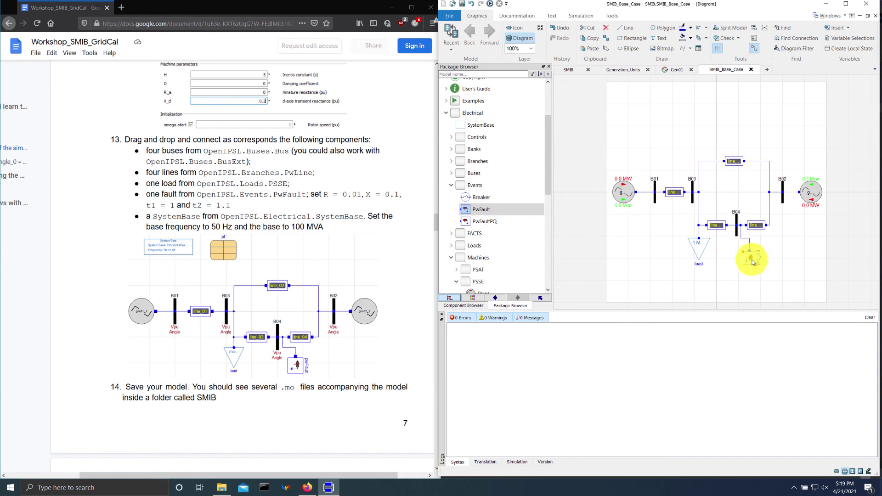
Set the PwFault parameters from the workshop document: R 0.01, X 0.1, t1 1 and t2 1.1.
left_click(339, 222)
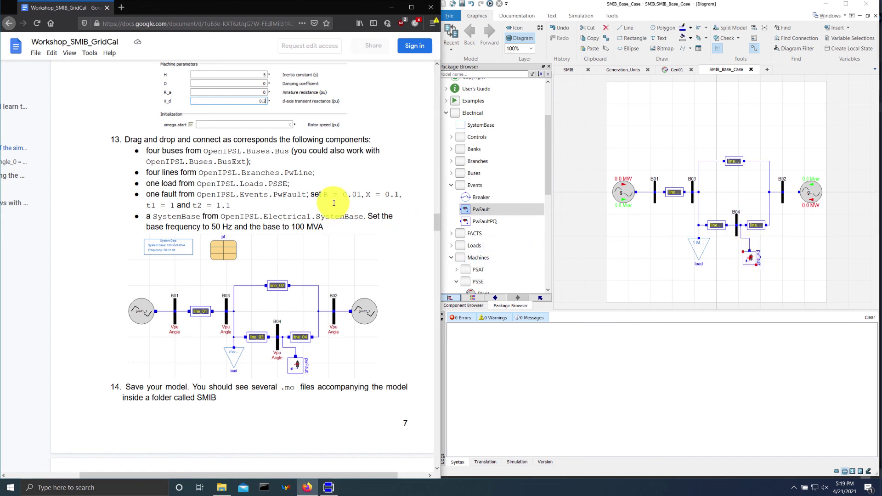
left_click_drag(334, 203, 323, 194)
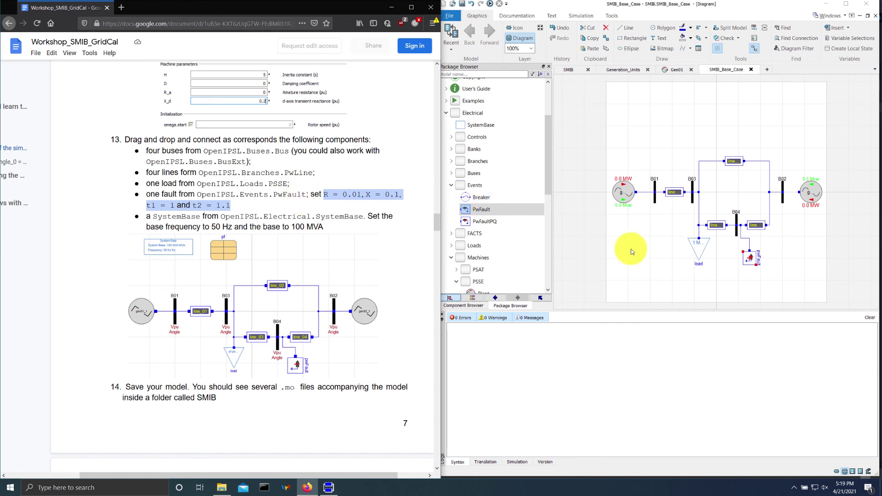
double_click(748, 257)
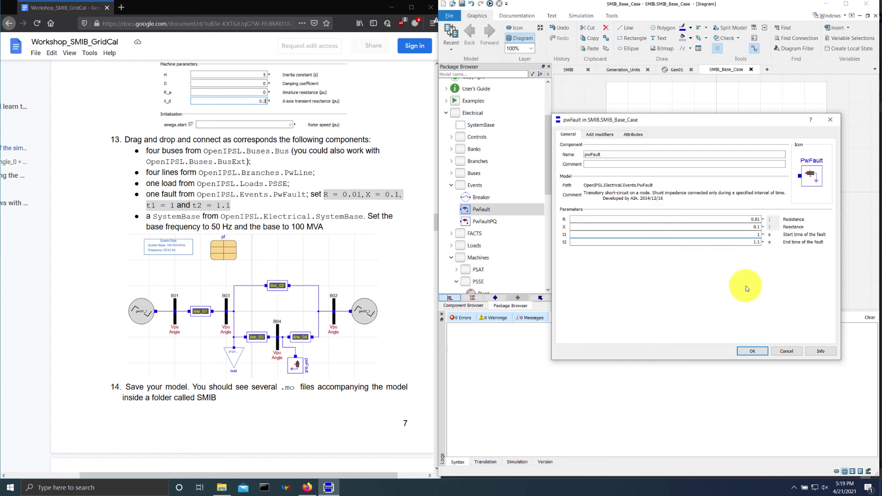
left_click(758, 349)
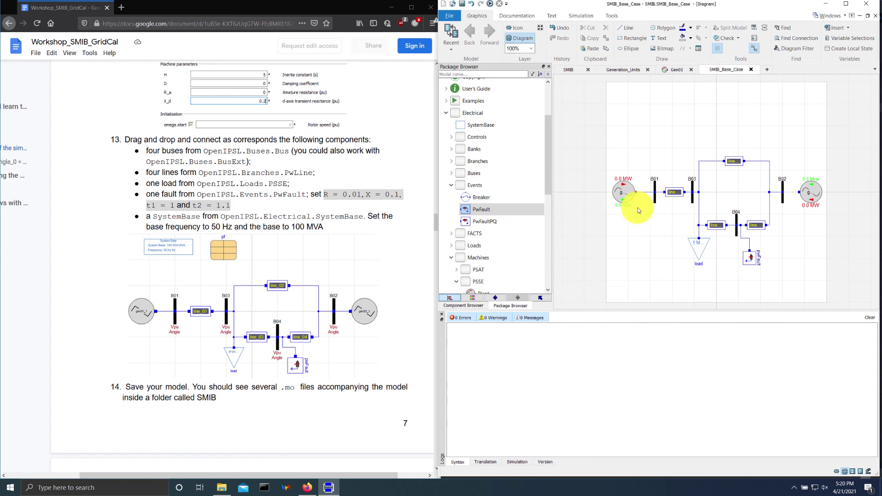
Place a SystemBase from OpenIPSL.Electrical in the upper-left corner of the diagram, above the network.
left_click(452, 185)
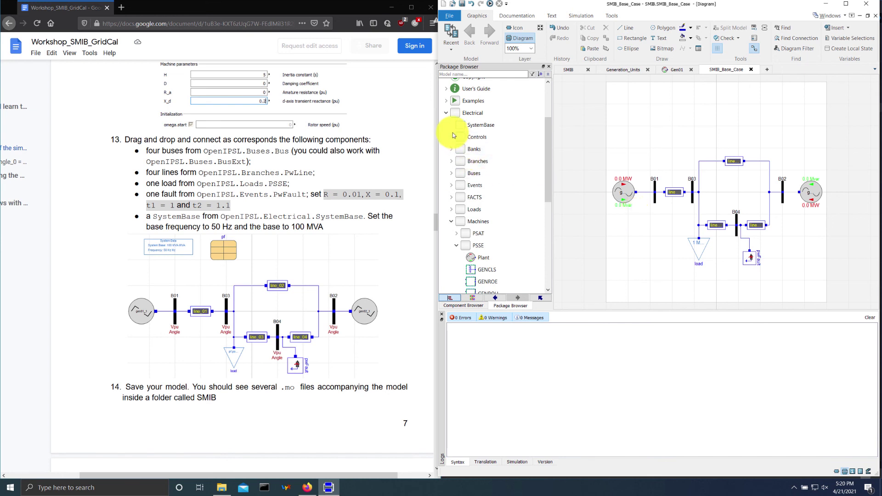
left_click(484, 125)
left_click_drag(484, 125, 694, 90)
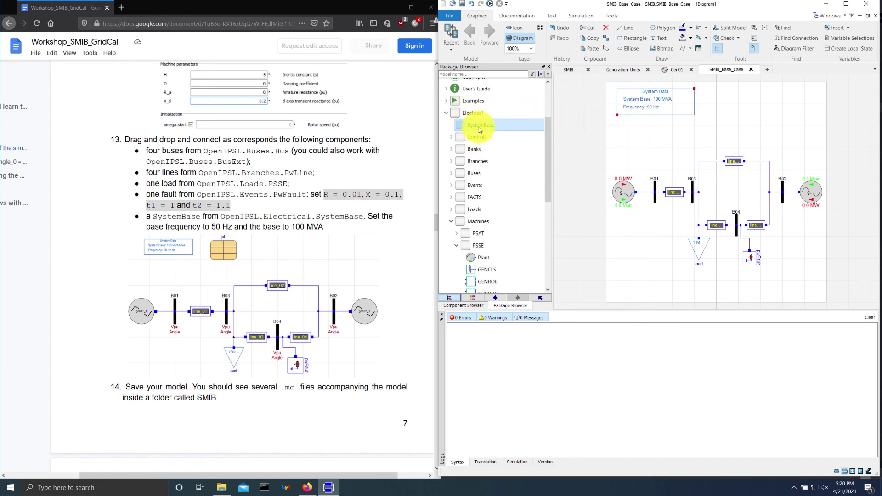
left_click(616, 123)
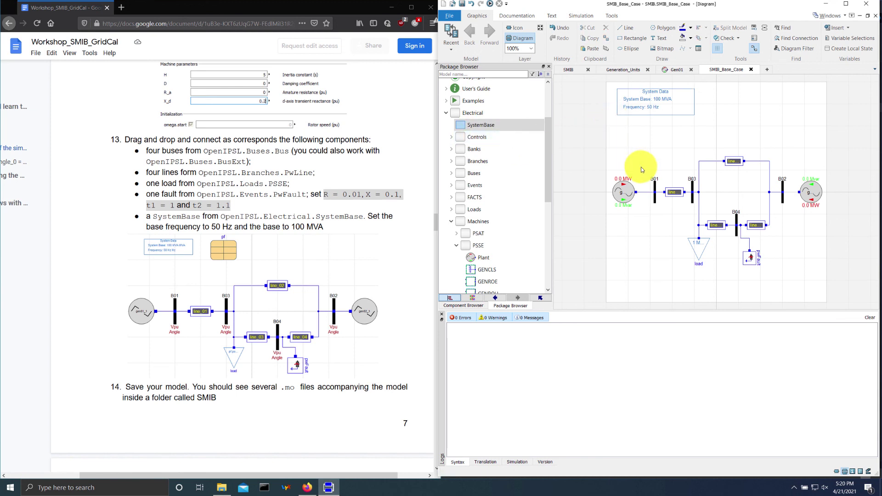
Enable the power flow display for buses B01, B03, B04 and B02 together.
left_click(654, 200)
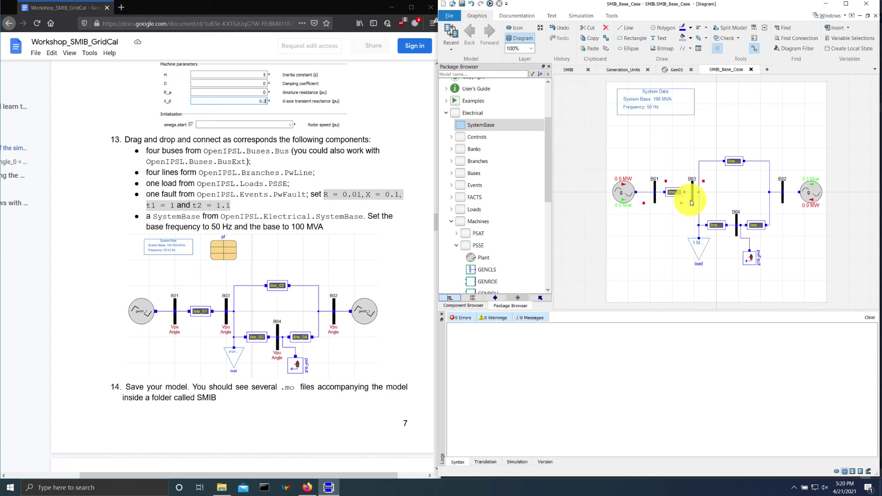
left_click(736, 232, "ctrl")
left_click(784, 200, "ctrl")
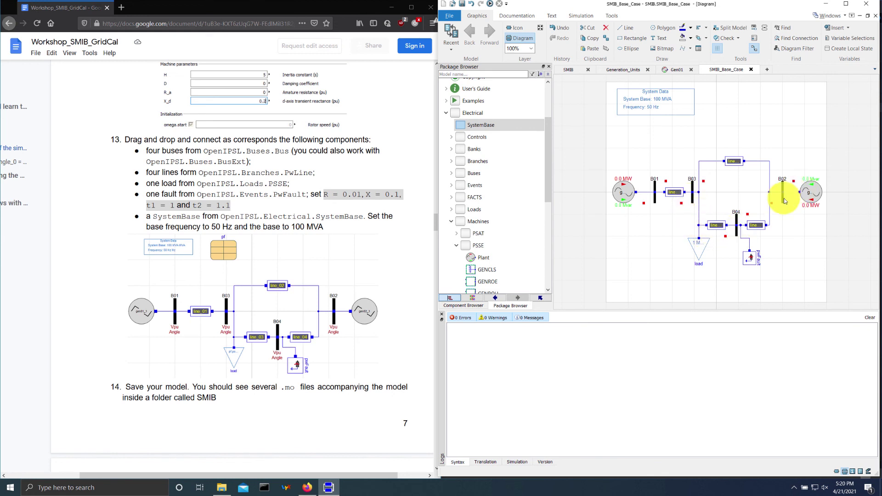
right_click(785, 201)
left_click(797, 239)
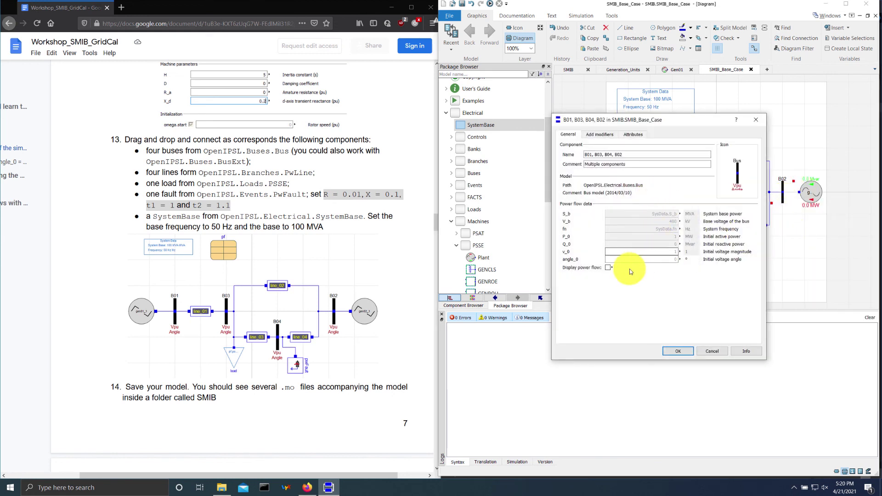
left_click(608, 267)
left_click(688, 352)
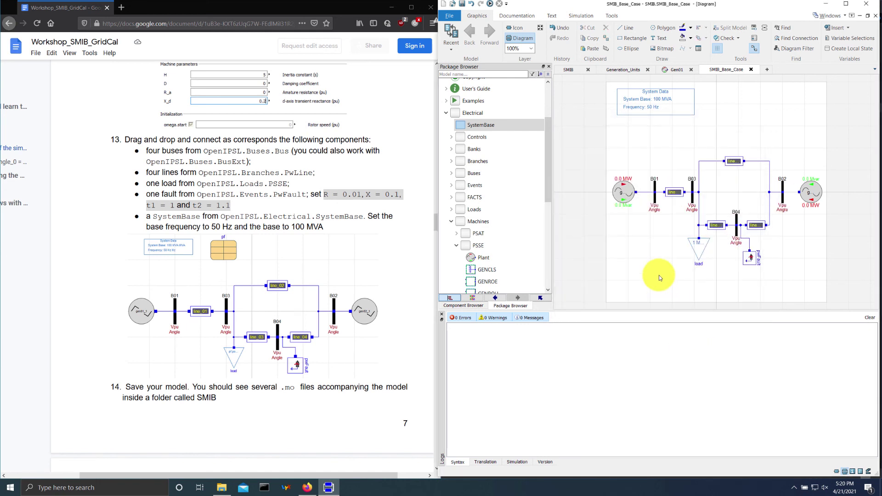
Save the model and select SMIB_Base_Case inside the SMIB package.
key("ctrl+s")
left_click(690, 257)
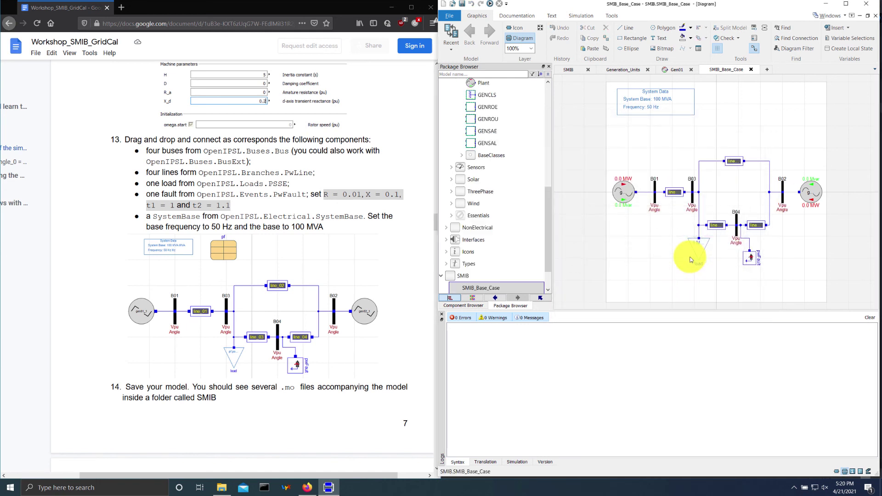
scroll(521, 230, "down", 5)
left_click(502, 251)
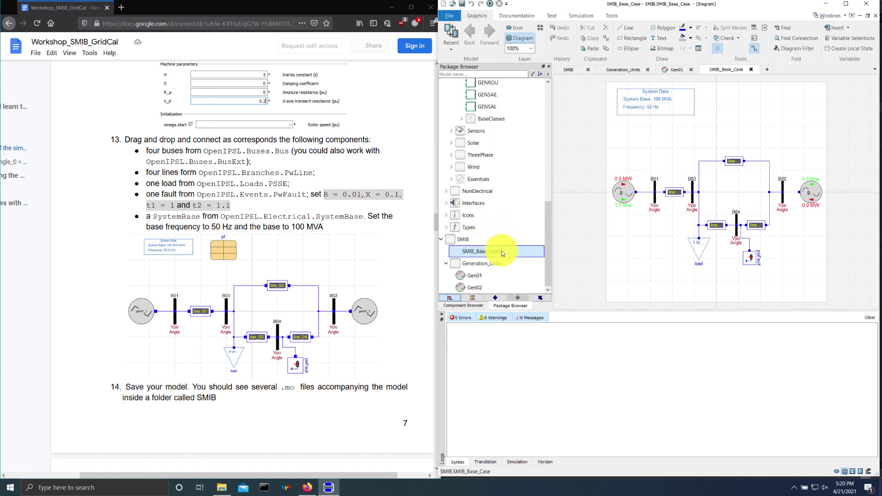